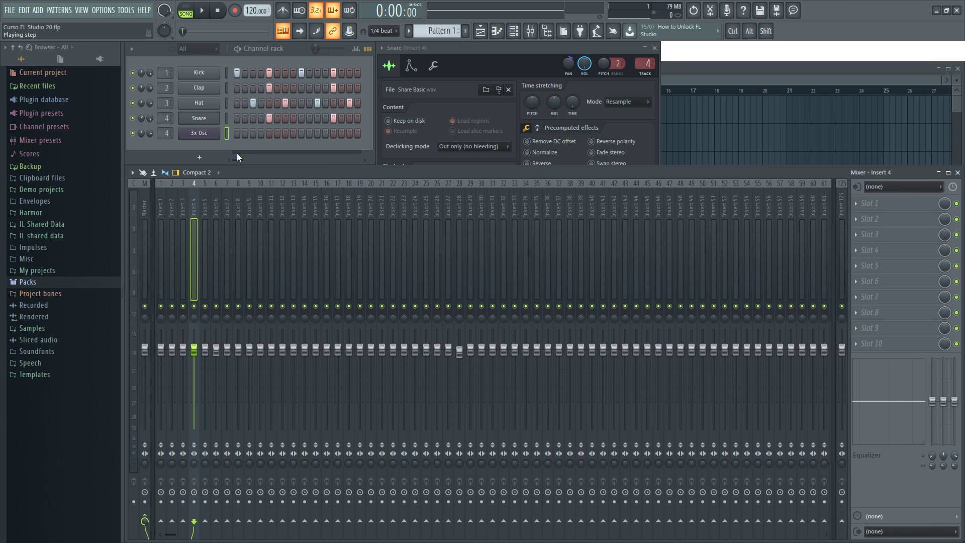
Open the Snare channel's settings and play the pattern briefly to hear the dry mix
{"action": "left_click", "coordinate": [200, 118]}
{"action": "key", "text": "space"}
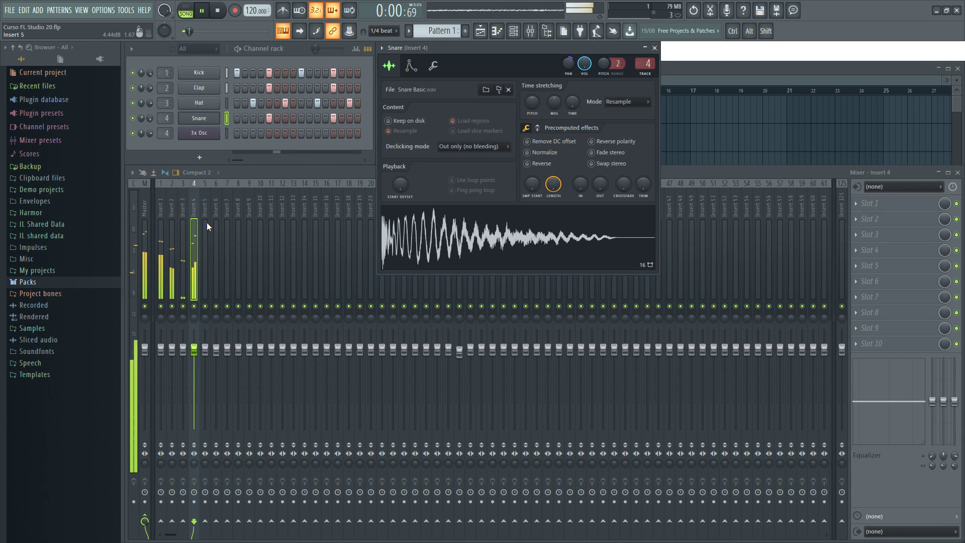
{"action": "key", "text": "space"}
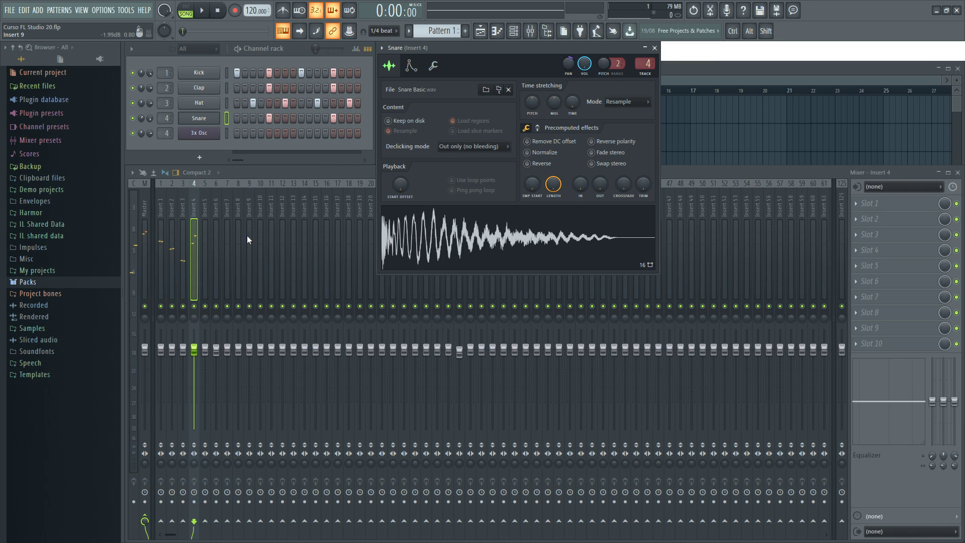
Solo the Snare's mixer track (Insert 4) and play the pattern to hear the snare alone
{"action": "left_click", "coordinate": [196, 306], "text": "ctrl"}
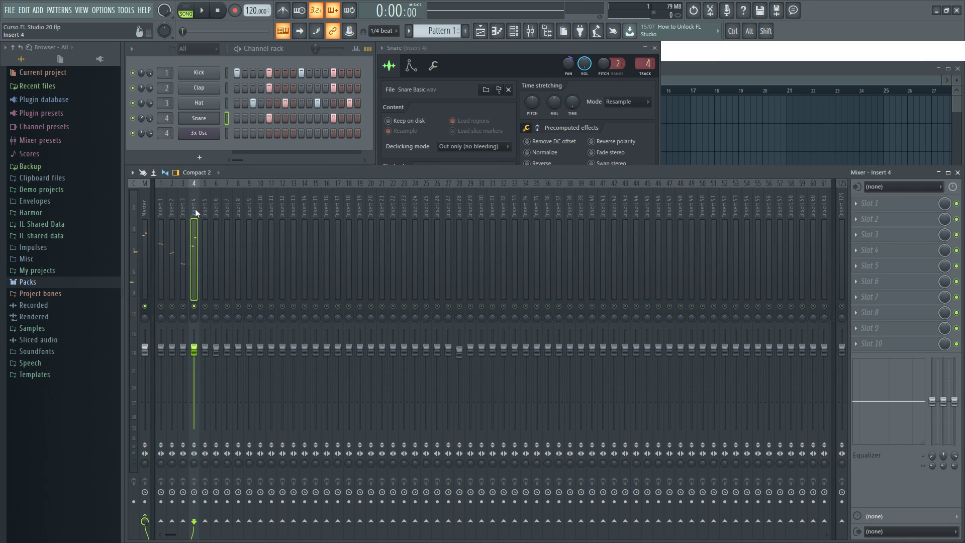
{"action": "key", "text": "space"}
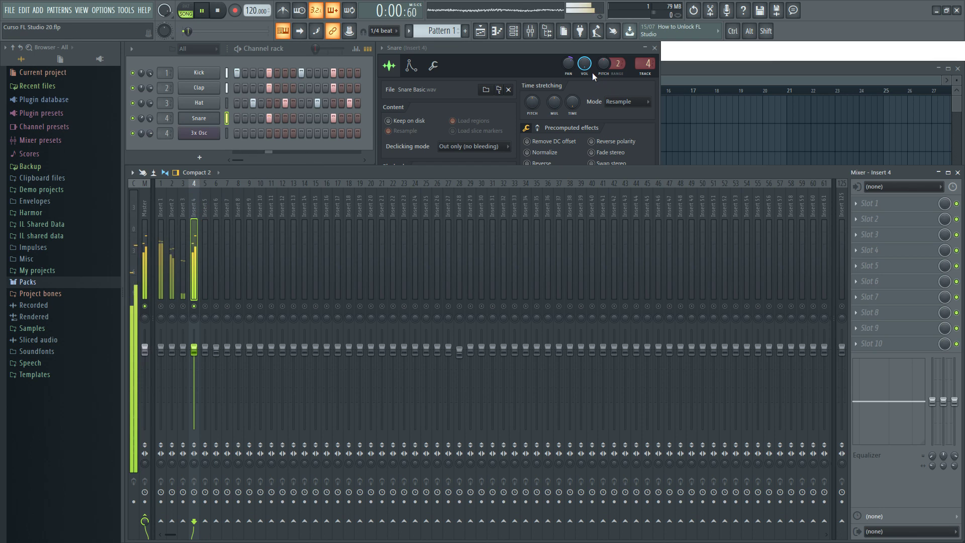
{"action": "left_click", "coordinate": [575, 65]}
{"action": "left_click", "coordinate": [682, 171]}
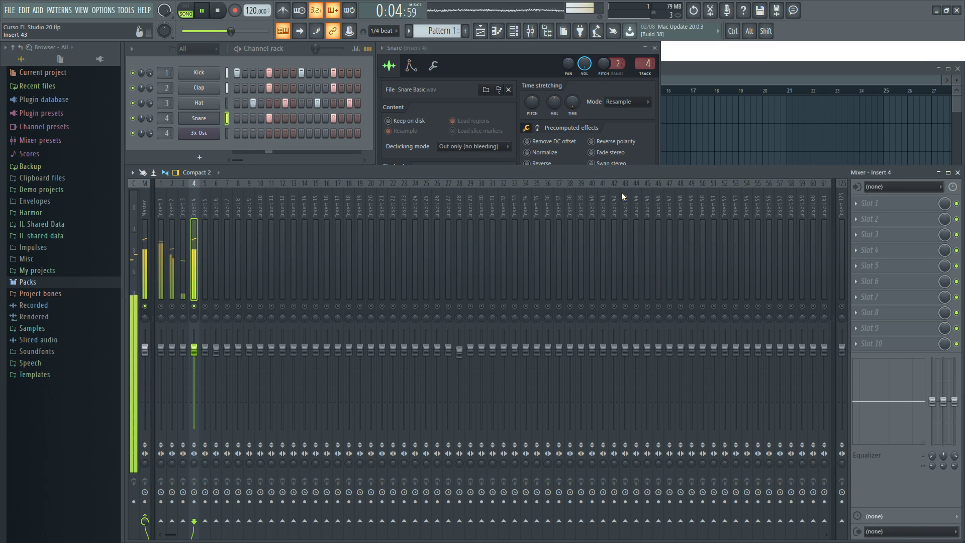
{"action": "key", "text": "space"}
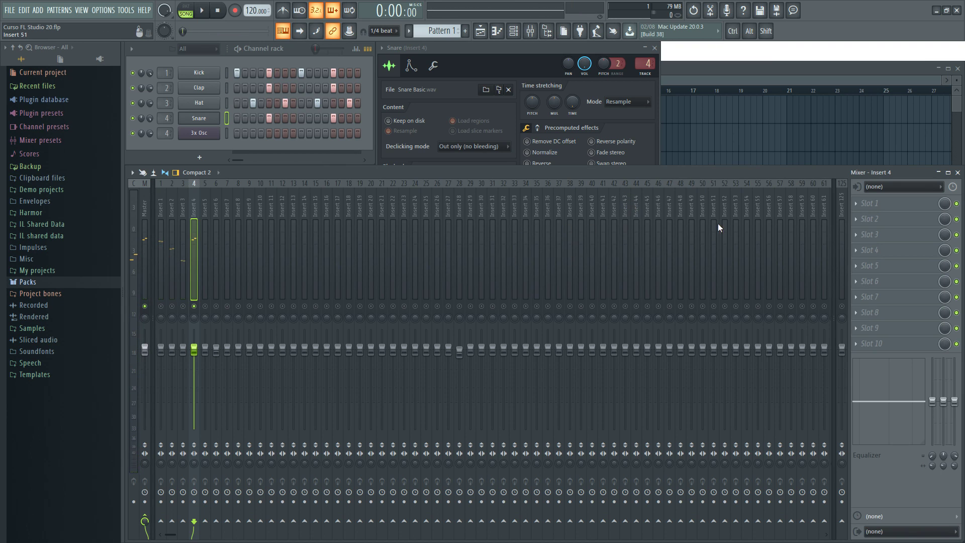
Load Fruity Reeverb 2 into effect slot 3 of Insert 4 and place its window over the mixer
{"action": "left_click", "coordinate": [859, 237]}
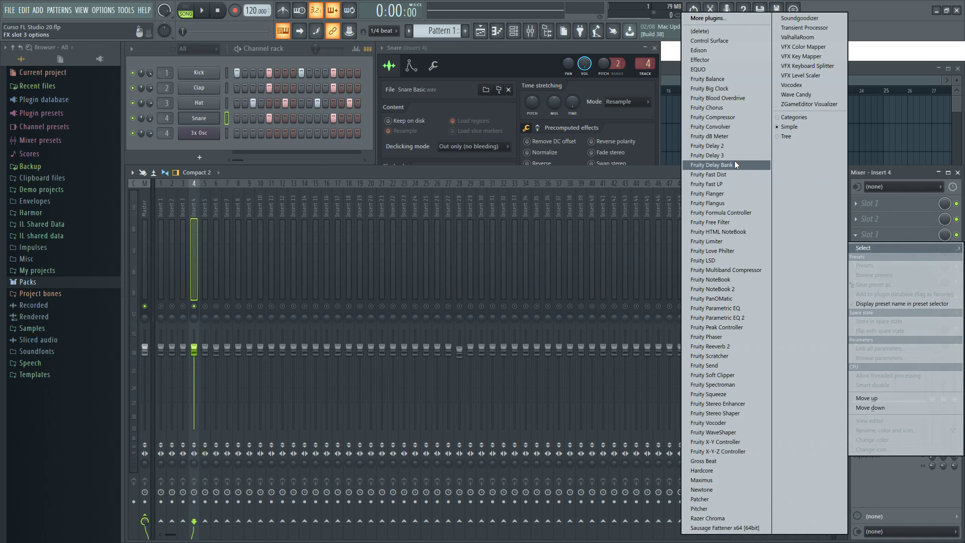
{"action": "left_click", "coordinate": [735, 346]}
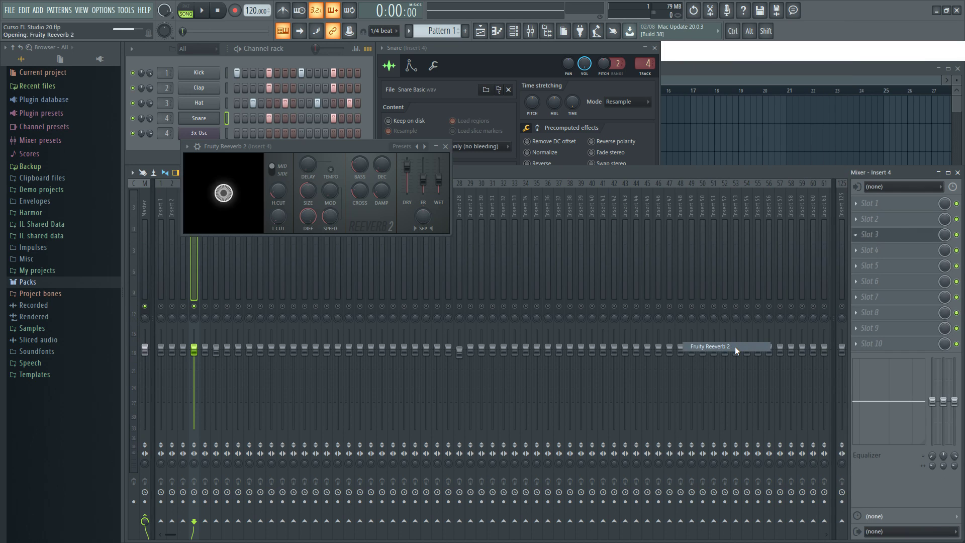
{"action": "left_click_drag", "start_coordinate": [357, 146], "coordinate": [468, 198]}
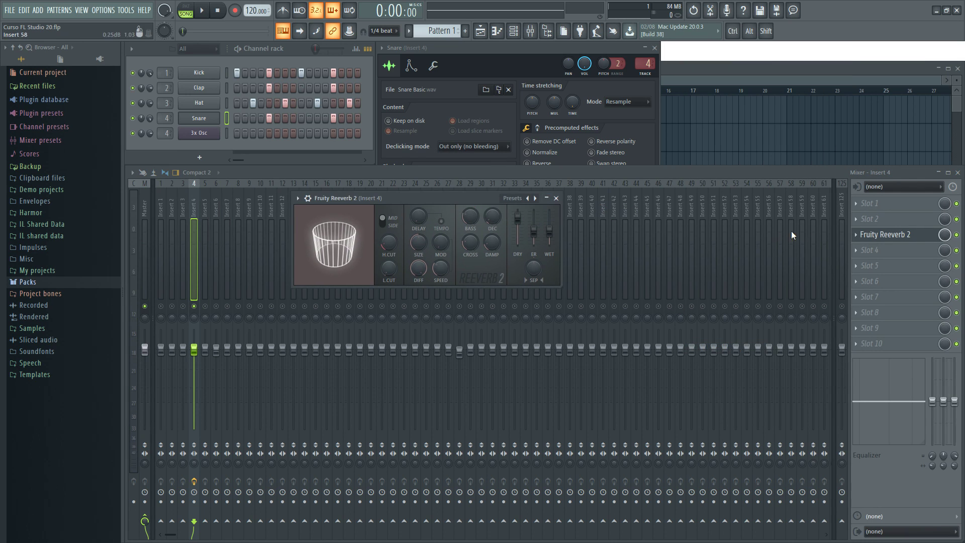
Load Fruity Convolver into effect slot 5 of Insert 4 and view both reverb plugins' windows
{"action": "left_click", "coordinate": [859, 266]}
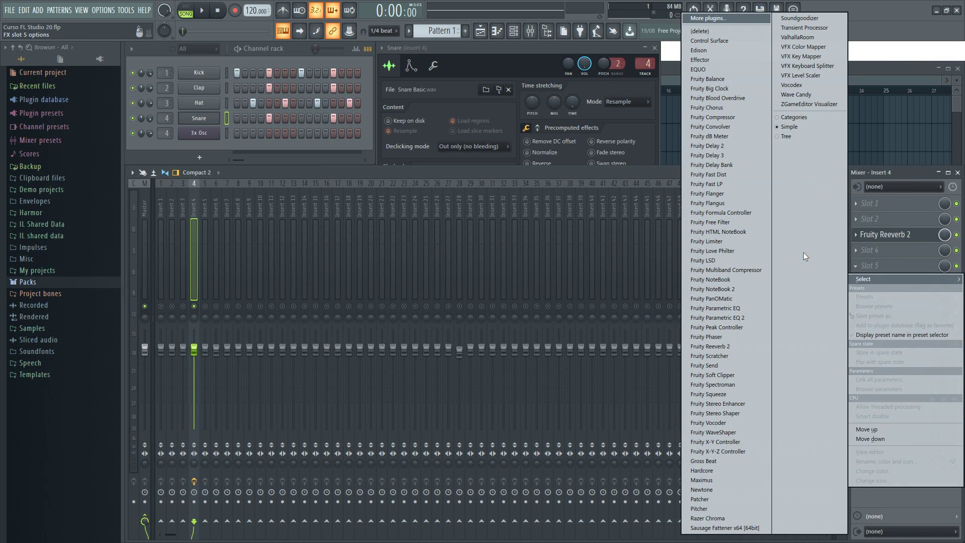
{"action": "left_click", "coordinate": [725, 129]}
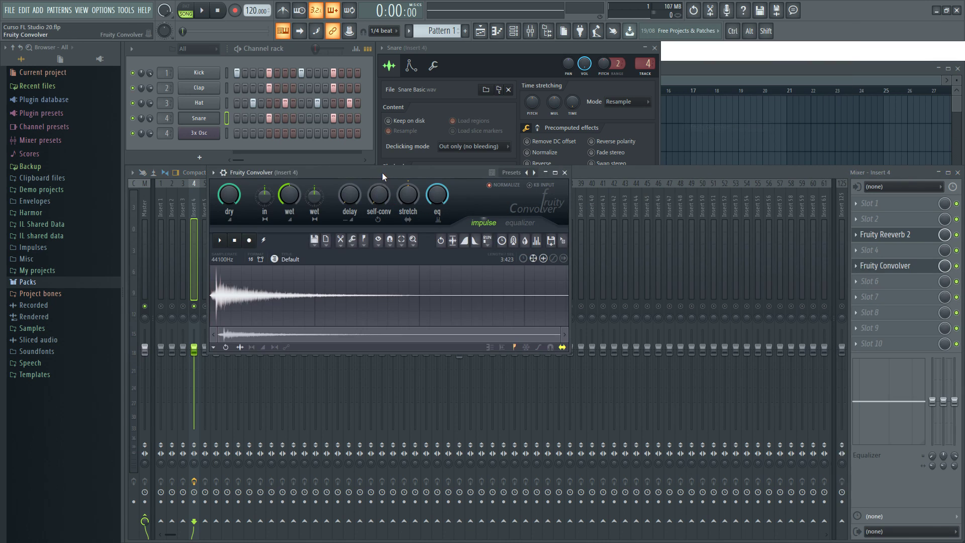
{"action": "left_click_drag", "start_coordinate": [382, 176], "coordinate": [495, 198]}
{"action": "left_click", "coordinate": [908, 239]}
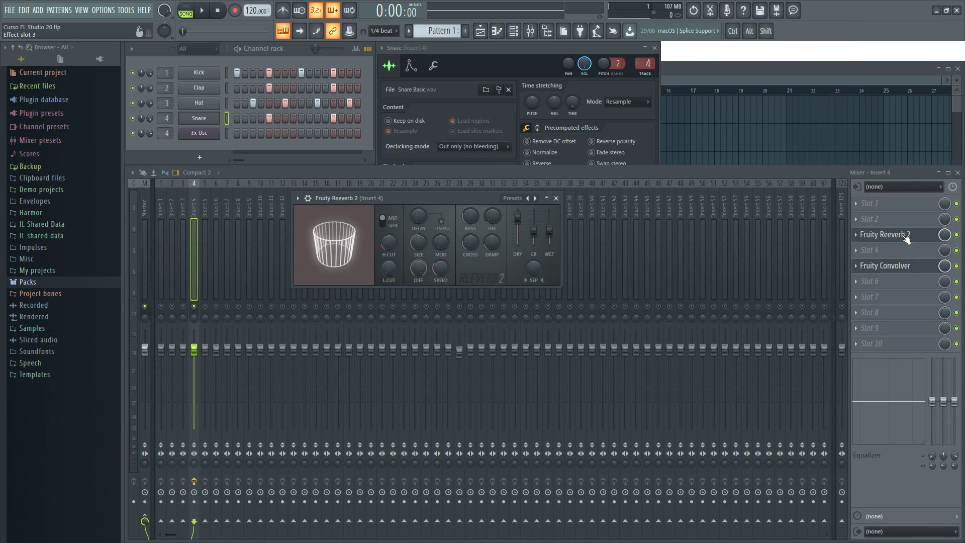
{"action": "left_click", "coordinate": [891, 270]}
{"action": "left_click_drag", "start_coordinate": [536, 192], "coordinate": [646, 150]}
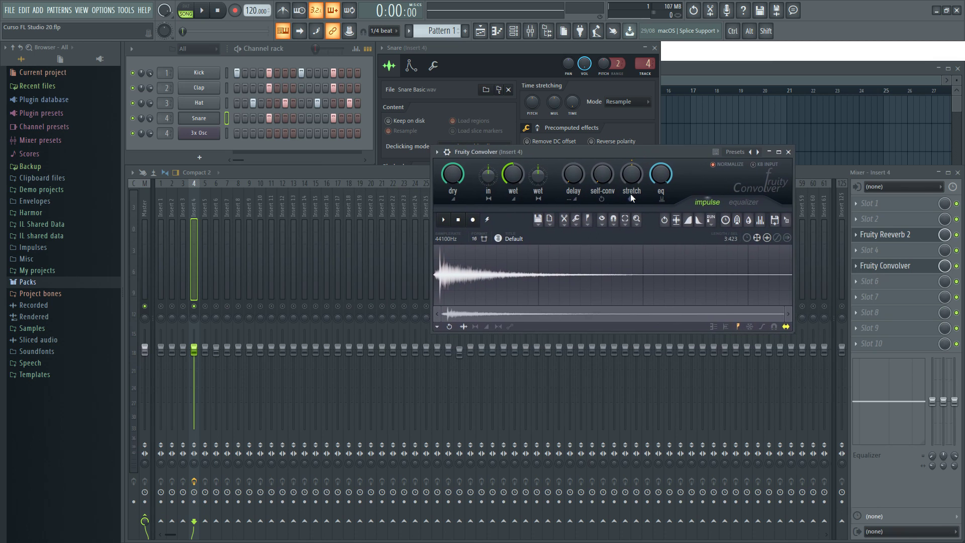
Compare the two reverbs on the soloed snare by bypassing Fruity Convolver and Fruity Reeverb 2 in turn around playback
{"action": "left_click", "coordinate": [960, 267]}
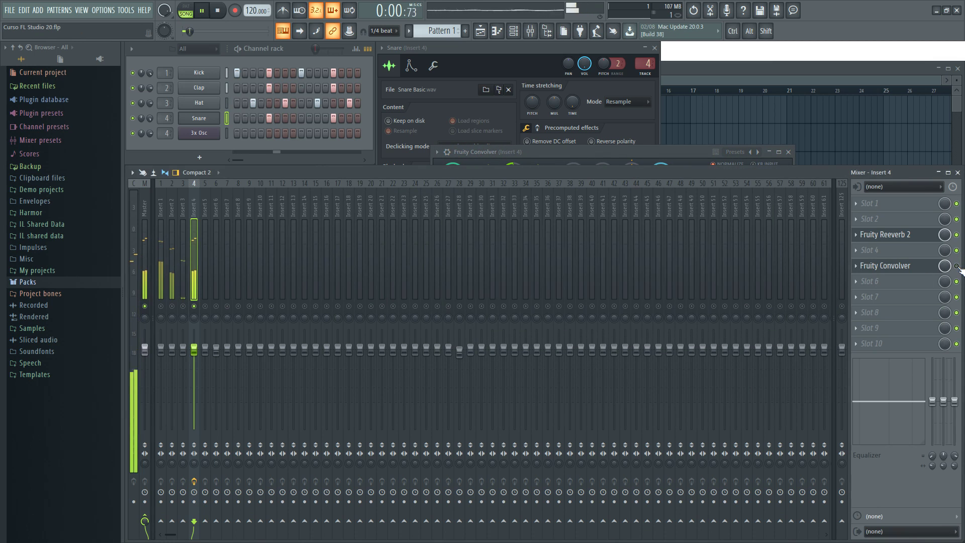
{"action": "key", "text": "space"}
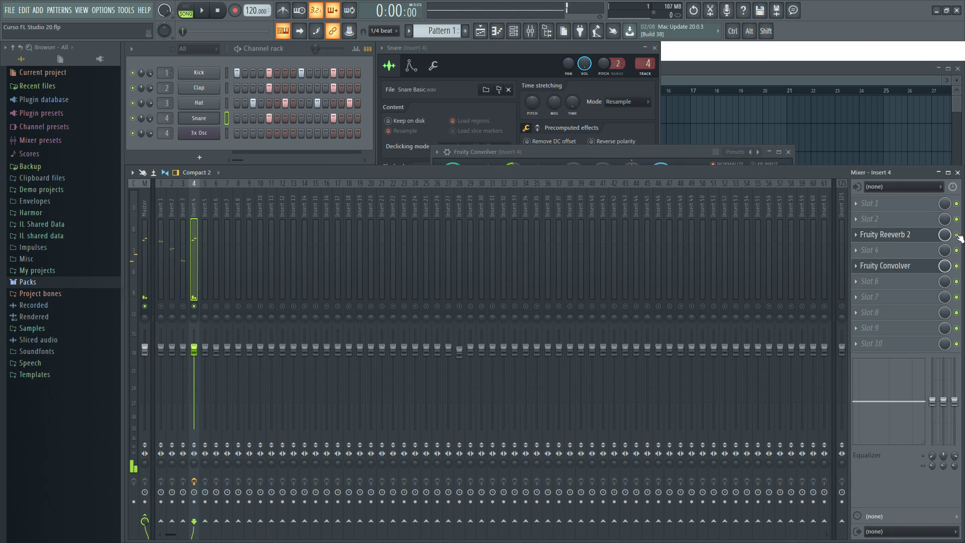
{"action": "key", "text": "space"}
Reopen and close the Fruity Convolver window, and delete the plugin from effect slot 5 of Insert 4
{"action": "left_click", "coordinate": [900, 265]}
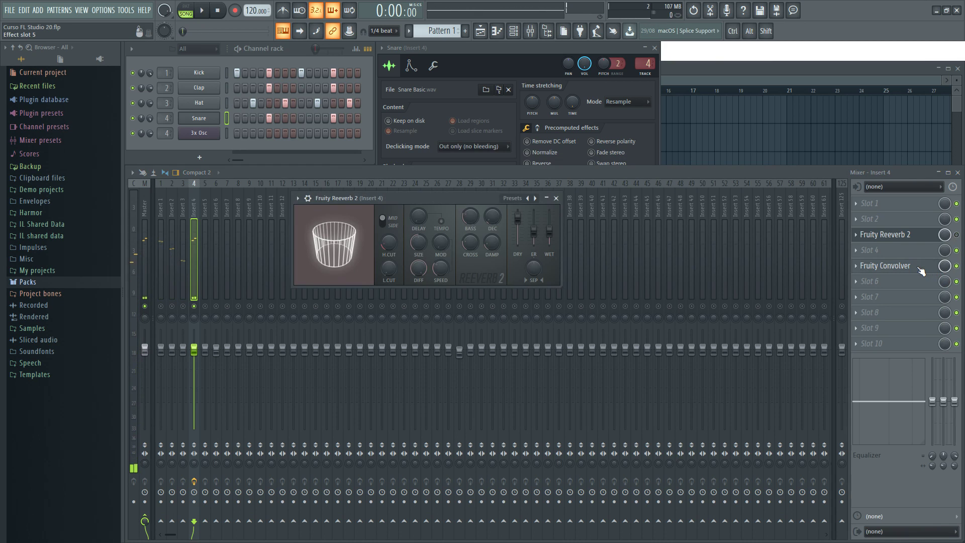
{"action": "left_click_drag", "start_coordinate": [618, 152], "coordinate": [424, 191]}
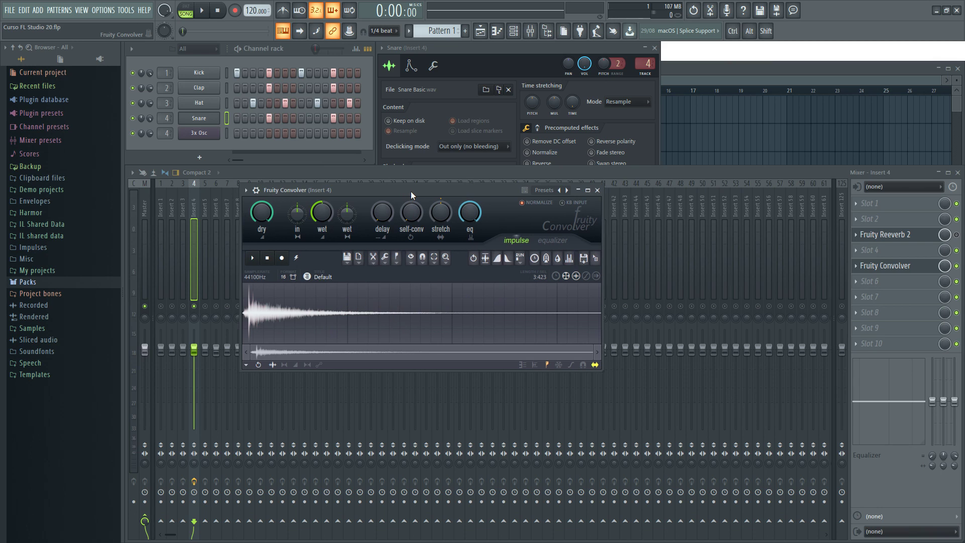
{"action": "left_click_drag", "start_coordinate": [411, 191], "coordinate": [415, 204]}
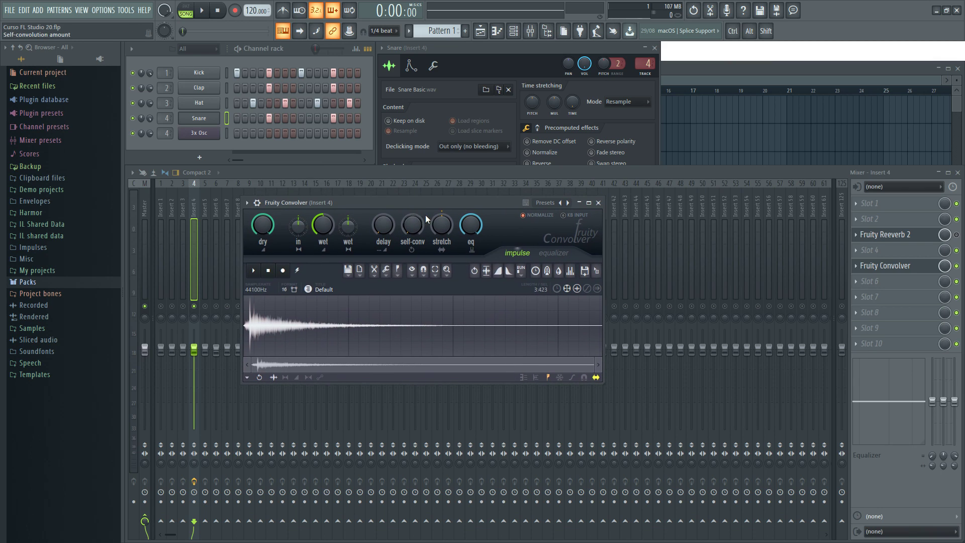
{"action": "left_click", "coordinate": [599, 203]}
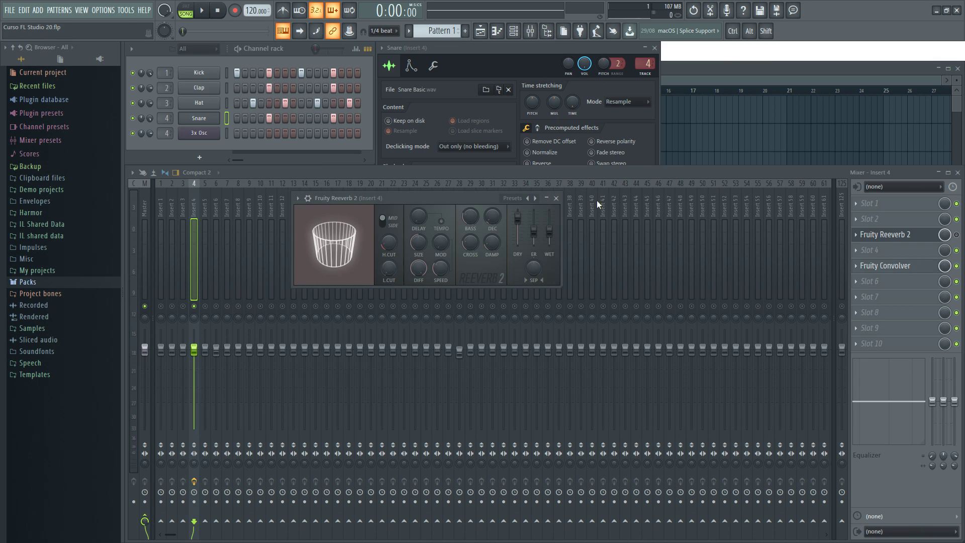
{"action": "left_click", "coordinate": [856, 266]}
{"action": "mouse_move", "coordinate": [866, 279]}
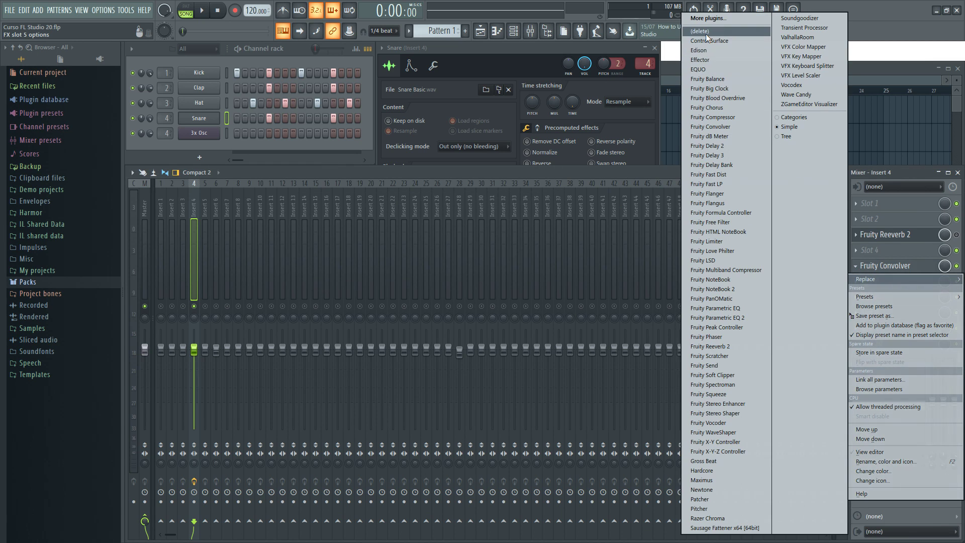
{"action": "left_click", "coordinate": [704, 19]}
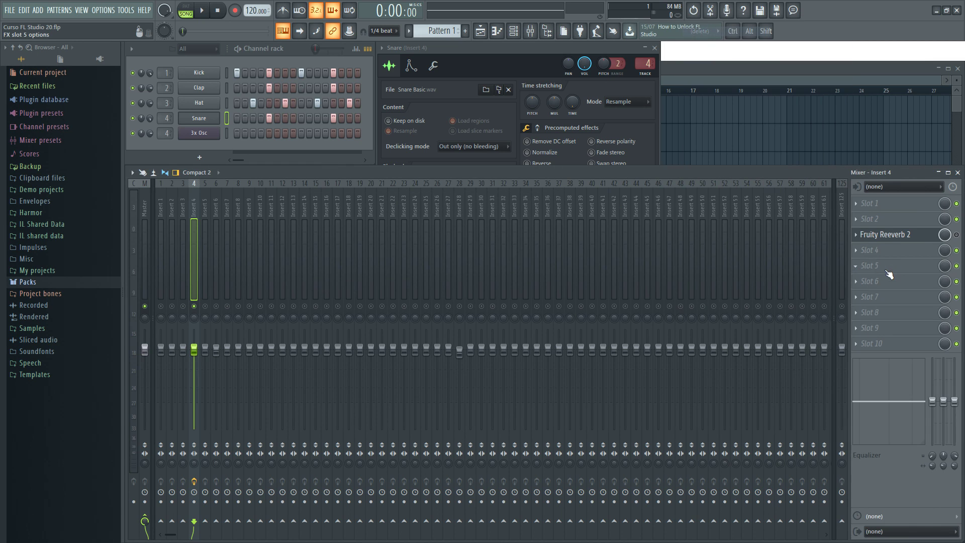
Re-enable Fruity Reeverb 2 in slot 3 and position its open window over the mixer tracks
{"action": "left_click", "coordinate": [899, 235]}
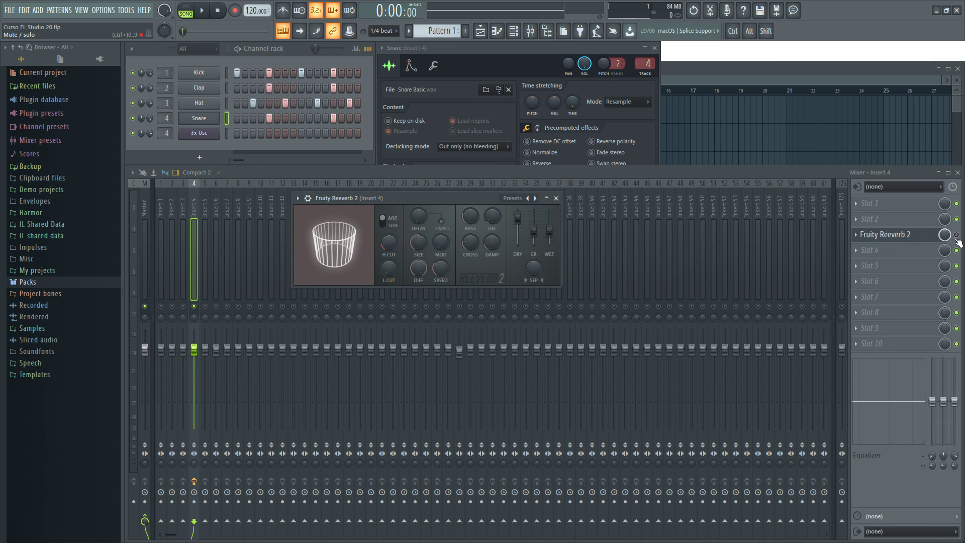
{"action": "left_click", "coordinate": [885, 235]}
{"action": "left_click", "coordinate": [885, 235]}
{"action": "left_click_drag", "start_coordinate": [455, 199], "coordinate": [454, 228]}
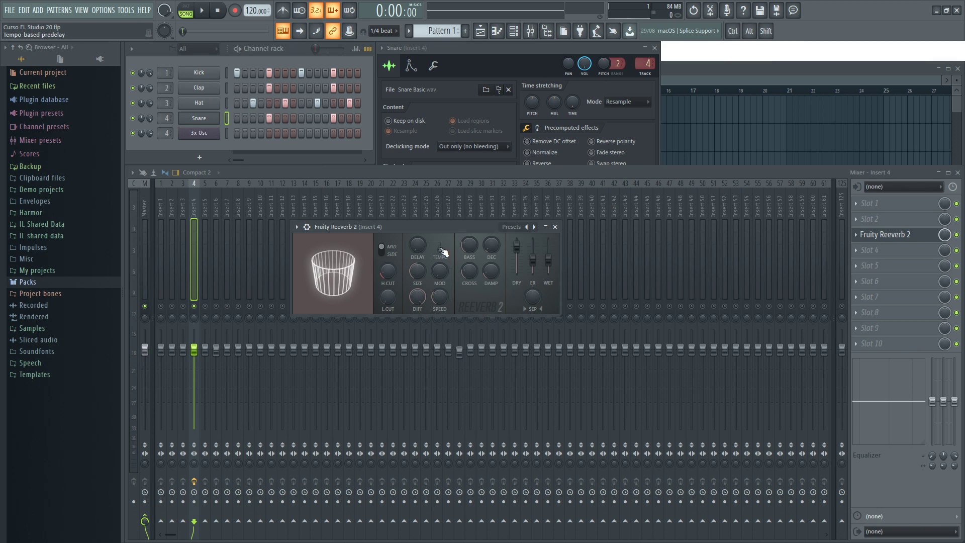
{"action": "left_click_drag", "start_coordinate": [450, 226], "coordinate": [437, 222]}
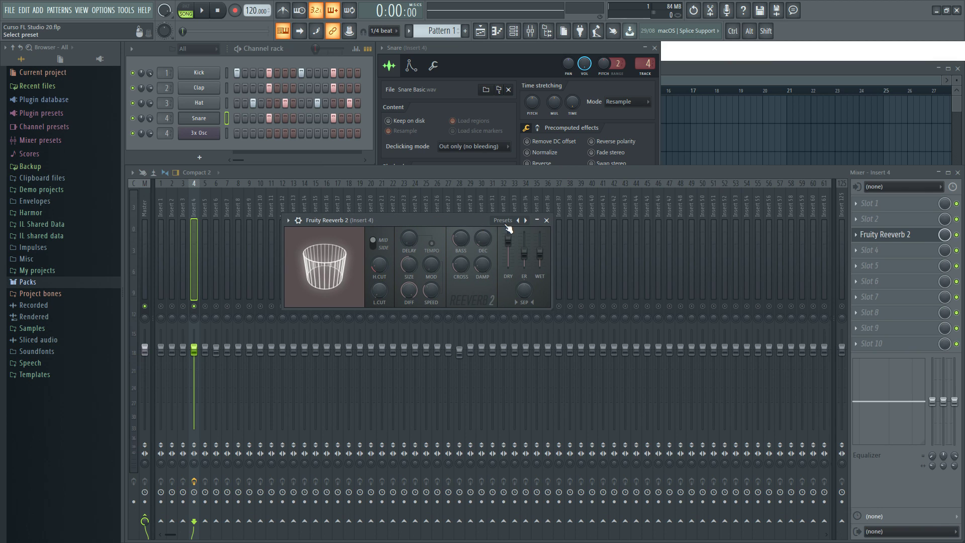
Examine the list of presets available for Fruity Reeverb 2 and close it without choosing one
{"action": "right_click", "coordinate": [526, 221]}
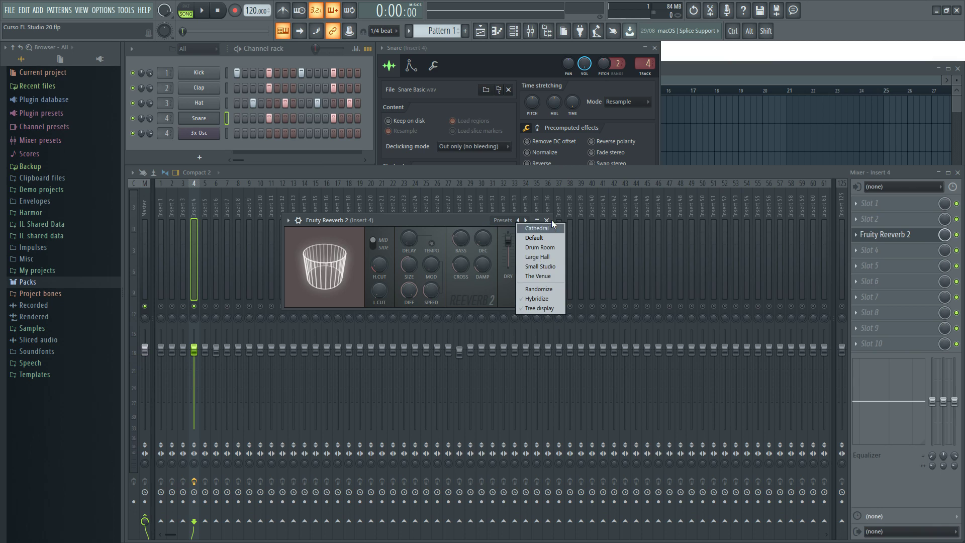
{"action": "left_click", "coordinate": [460, 220]}
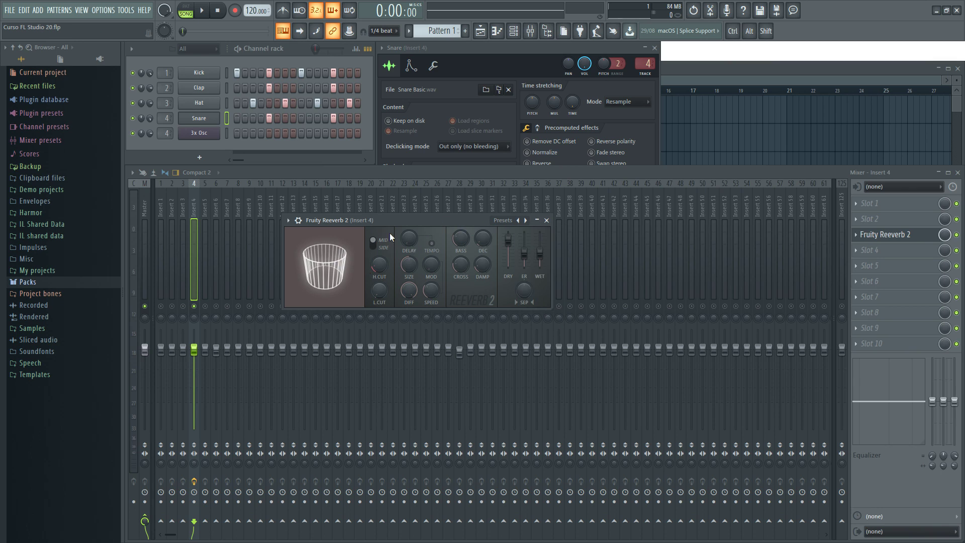
{"action": "mouse_move", "coordinate": [406, 219]}
{"action": "left_mouse_down"}
{"action": "mouse_move", "coordinate": [416, 221]}
{"action": "mouse_move", "coordinate": [403, 220]}
{"action": "left_mouse_up"}
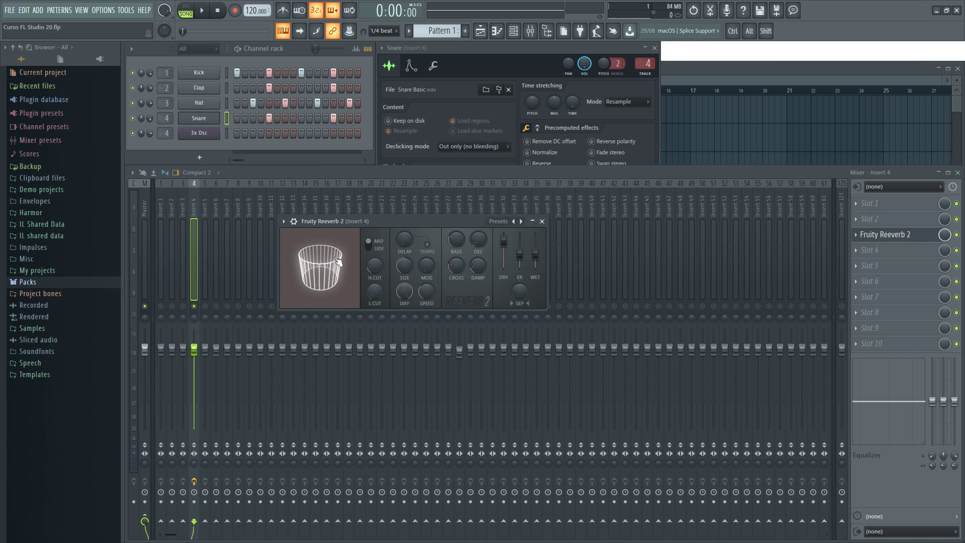
{"action": "left_click_drag", "start_coordinate": [369, 223], "coordinate": [361, 214]}
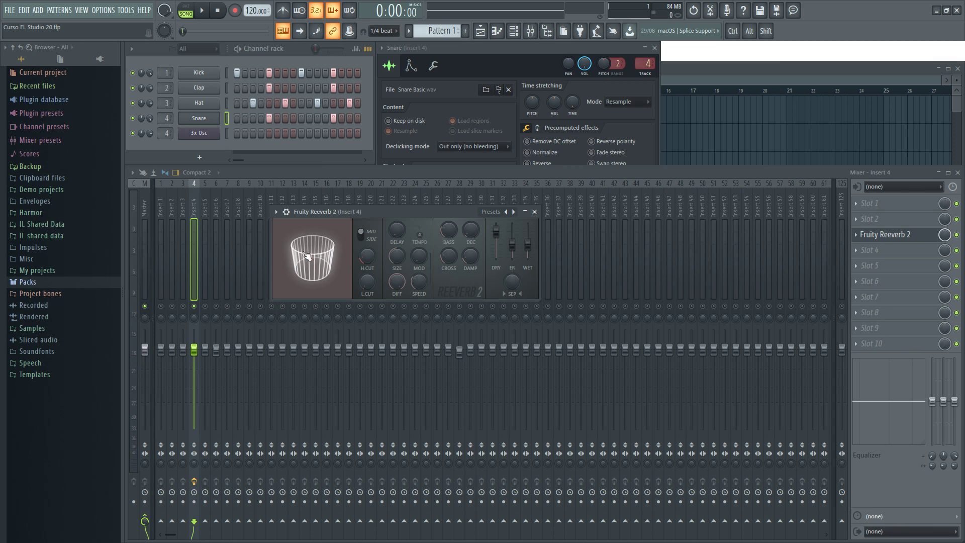
Make the room shape wider and shallower in the Fruity Reeverb 2 display and adjust the cut filters
{"action": "key", "text": "space"}
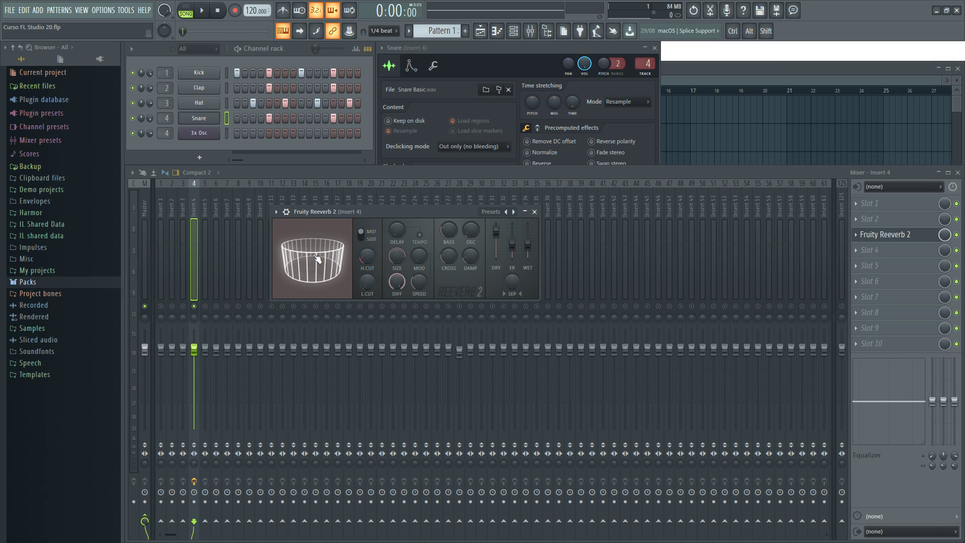
{"action": "left_click_drag", "start_coordinate": [368, 282], "coordinate": [370, 284]}
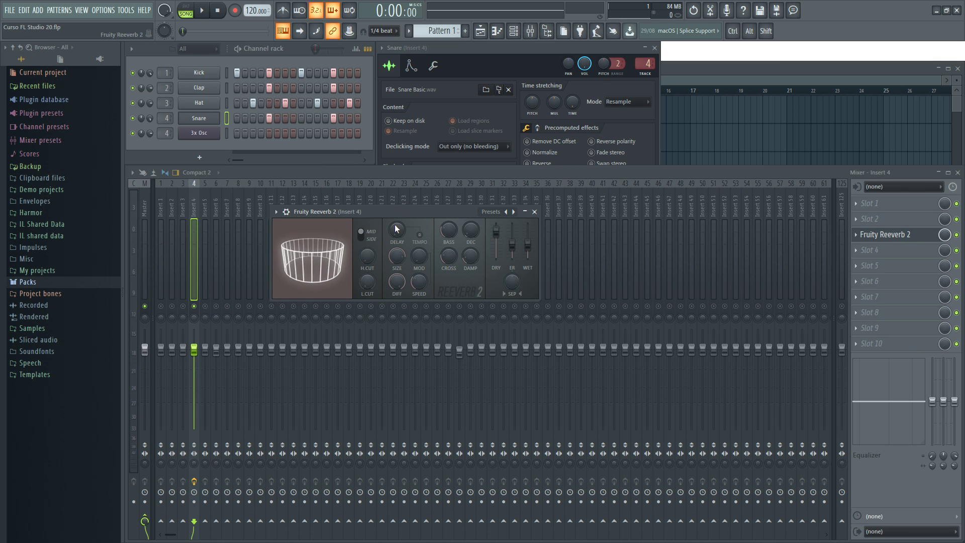
{"action": "left_click_drag", "start_coordinate": [427, 214], "coordinate": [432, 221]}
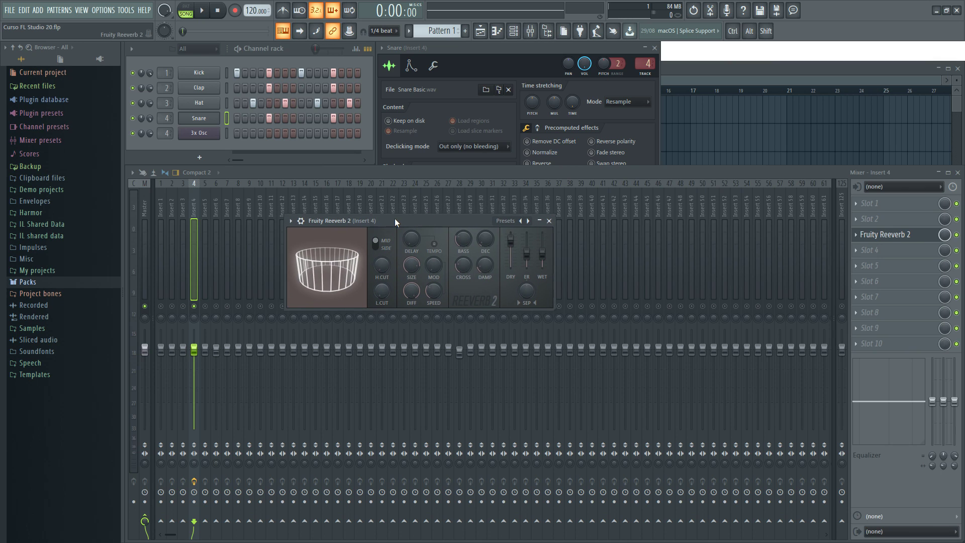
Switch the Fruity Reeverb 2 input mode from MID to SIDE
{"action": "left_click", "coordinate": [385, 246]}
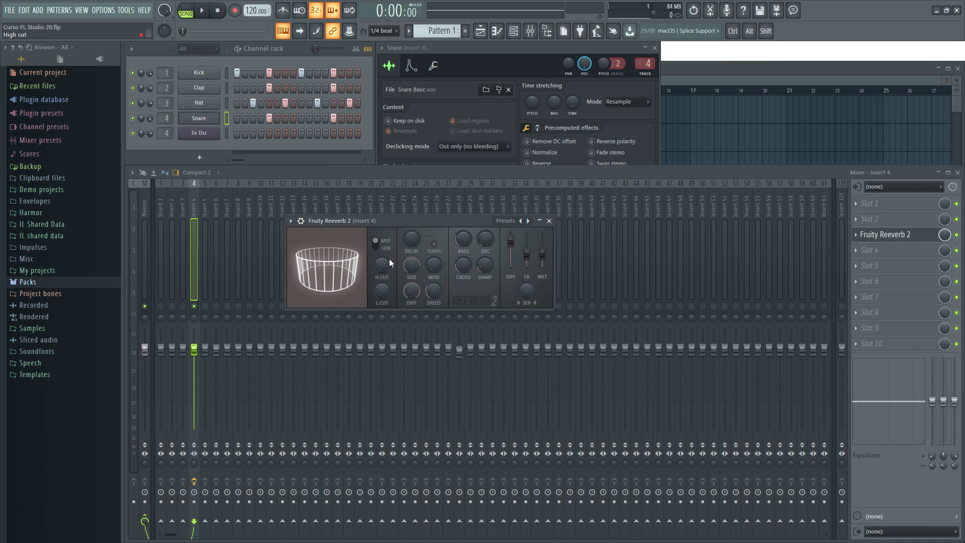
{"action": "left_click", "coordinate": [385, 246]}
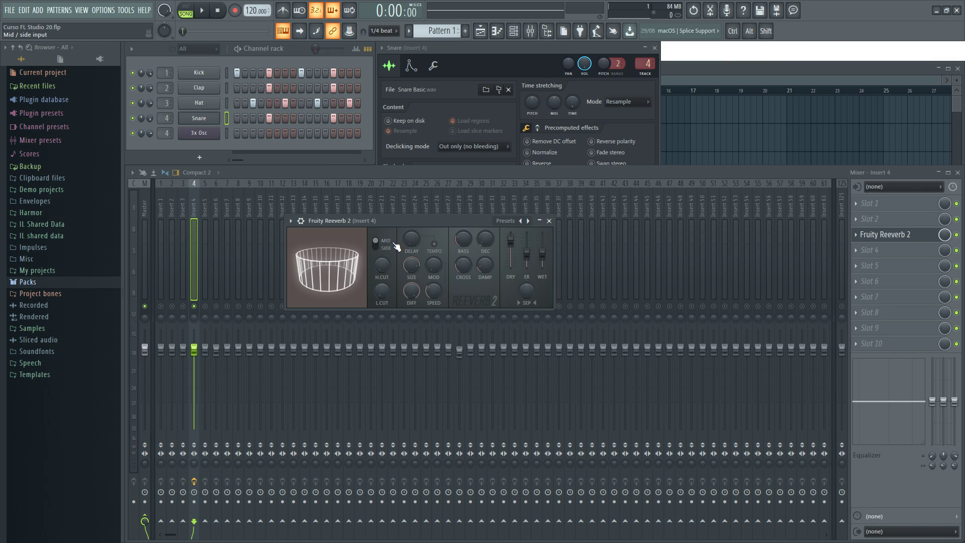
{"action": "left_click_drag", "start_coordinate": [402, 220], "coordinate": [394, 222]}
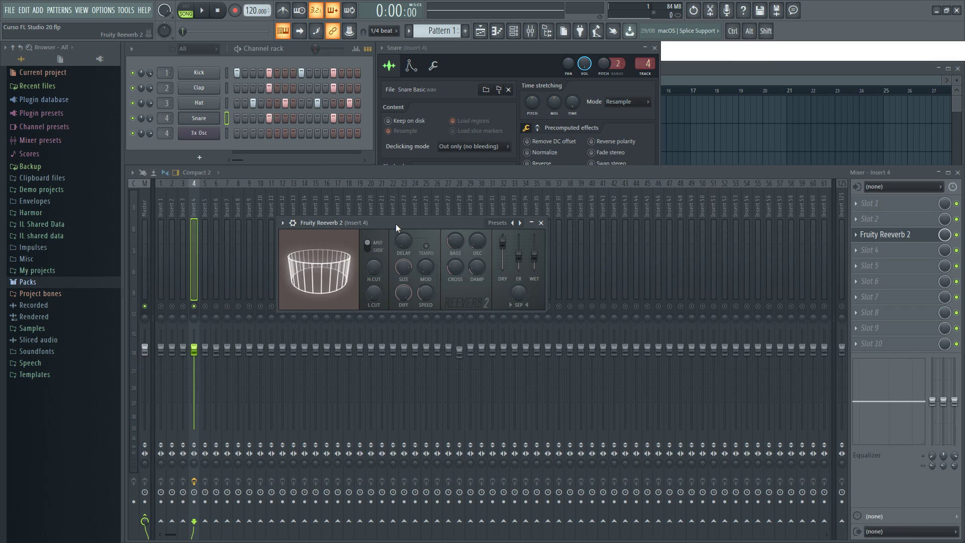
{"action": "left_click", "coordinate": [383, 254]}
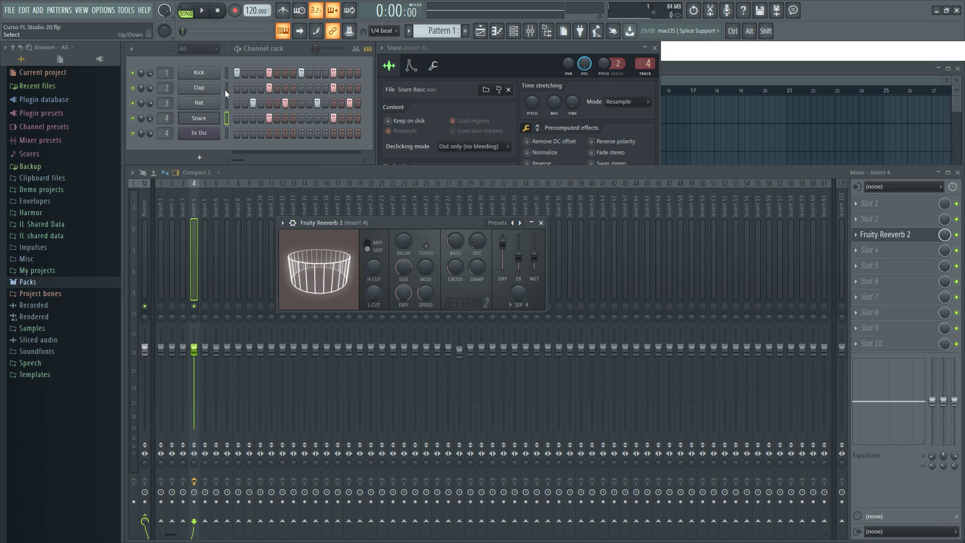
Open the 3x Osc channel, move its window higher over the mixer and audition a note with it
{"action": "left_click", "coordinate": [220, 134]}
{"action": "left_click_drag", "start_coordinate": [463, 148], "coordinate": [509, 202]}
{"action": "key", "text": "z"}
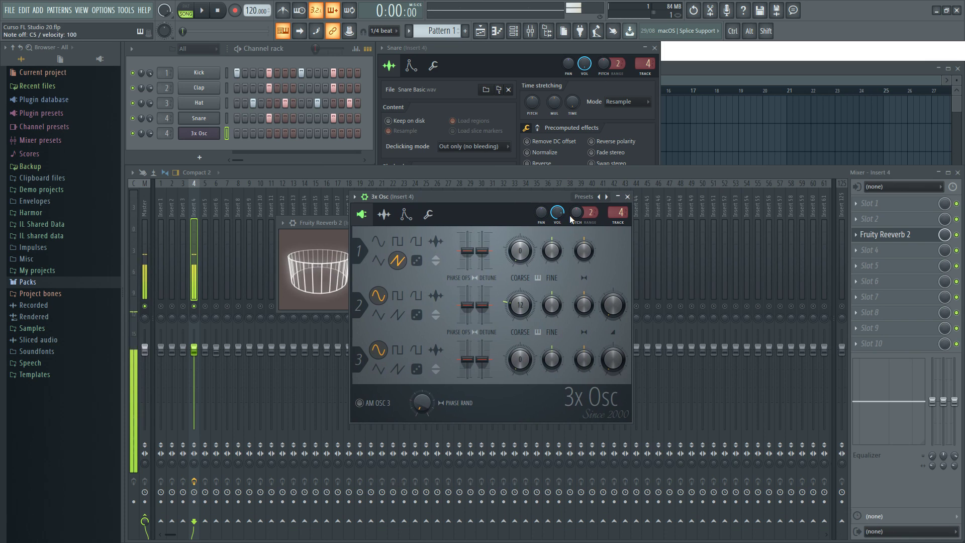
{"action": "left_click_drag", "start_coordinate": [491, 198], "coordinate": [498, 160]}
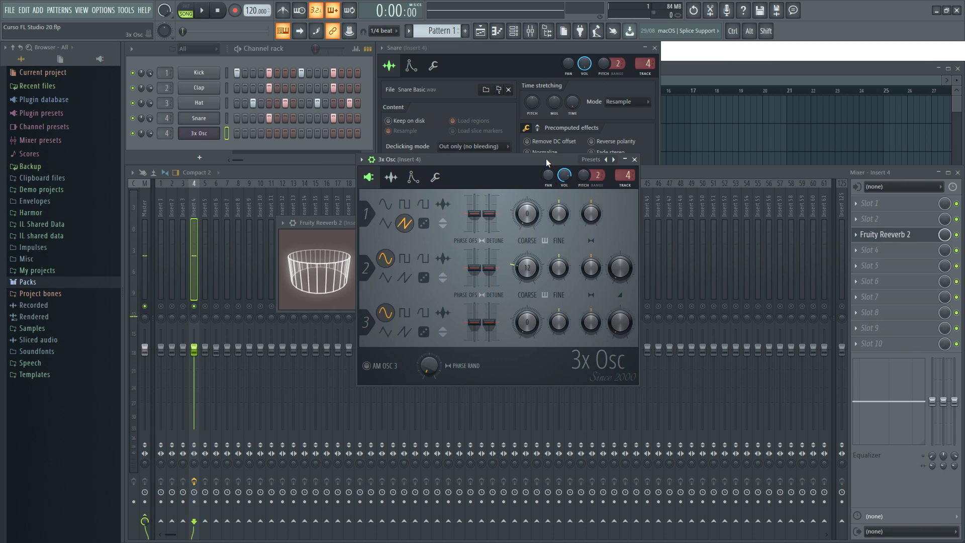
{"action": "key", "text": "z"}
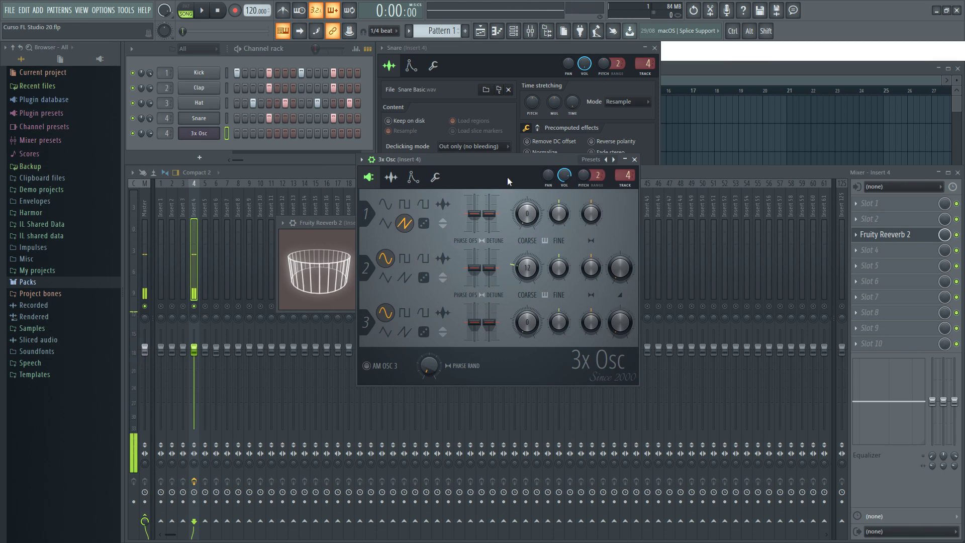
Place the 3x Osc window beside Fruity Reeverb 2 and audition the synth with its channel panning centered
{"action": "mouse_move", "coordinate": [548, 175]}
{"action": "left_mouse_down"}
{"action": "mouse_move", "coordinate": [548, 200]}
{"action": "mouse_move", "coordinate": [548, 166]}
{"action": "left_mouse_up"}
{"action": "key", "text": "z"}
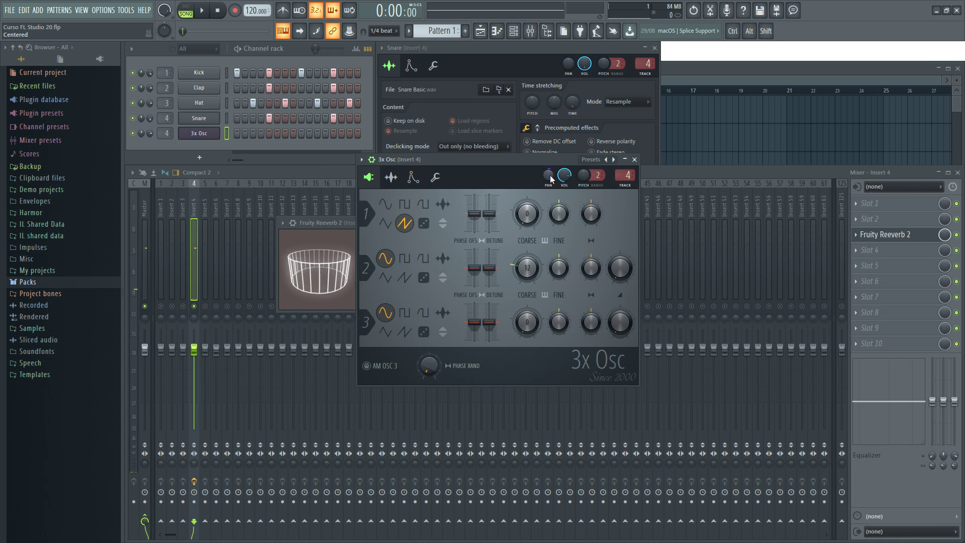
{"action": "left_click_drag", "start_coordinate": [462, 165], "coordinate": [578, 166]}
{"action": "left_click_drag", "start_coordinate": [384, 219], "coordinate": [324, 212]}
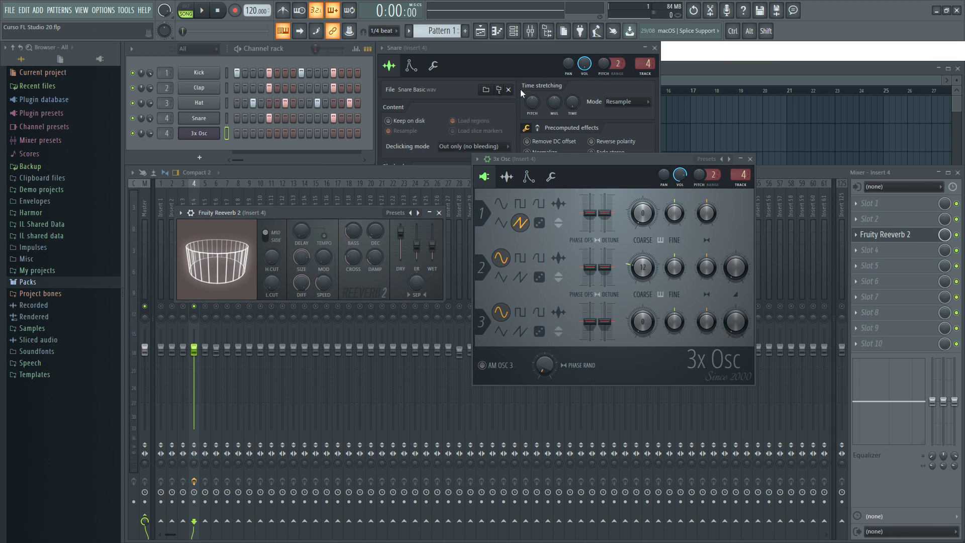
{"action": "key", "text": "z"}
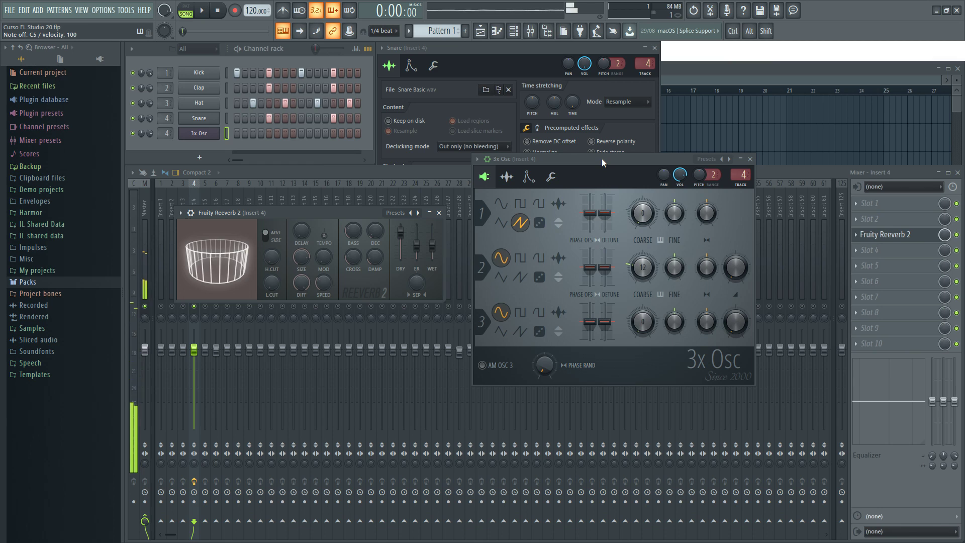
{"action": "key", "text": "z"}
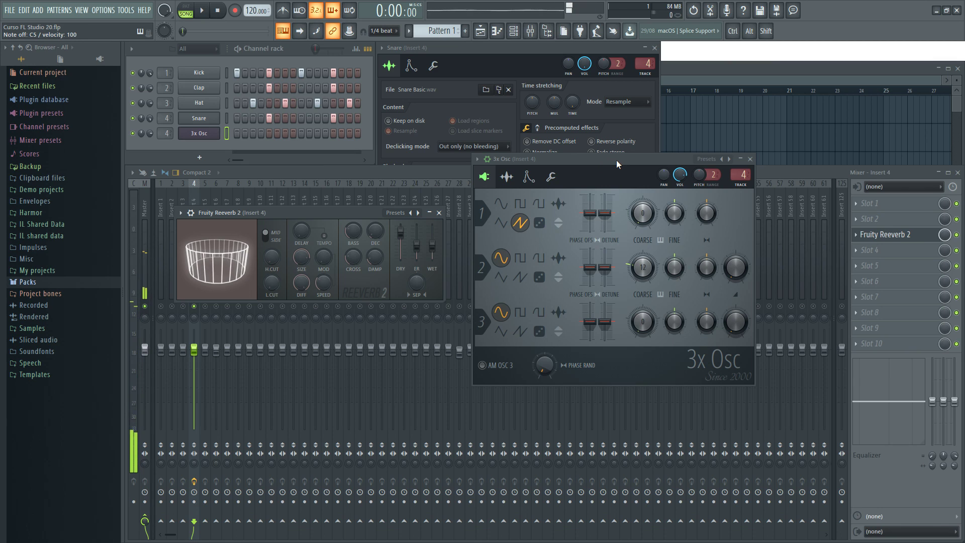
Switch the Fruity Reeverb 2 input mode to SIDE and audition the centered 3x Osc sound through it
{"action": "left_click", "coordinate": [265, 236]}
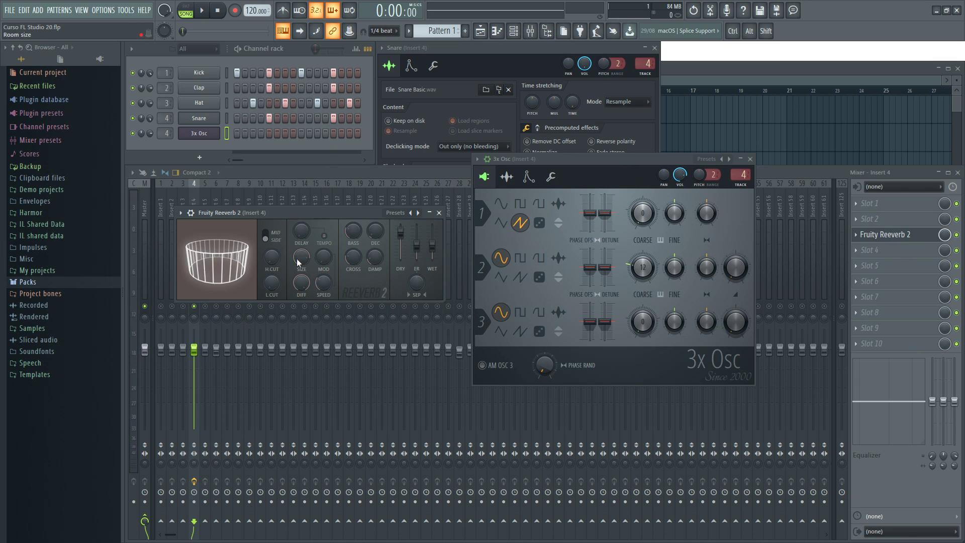
{"action": "left_click", "coordinate": [285, 119]}
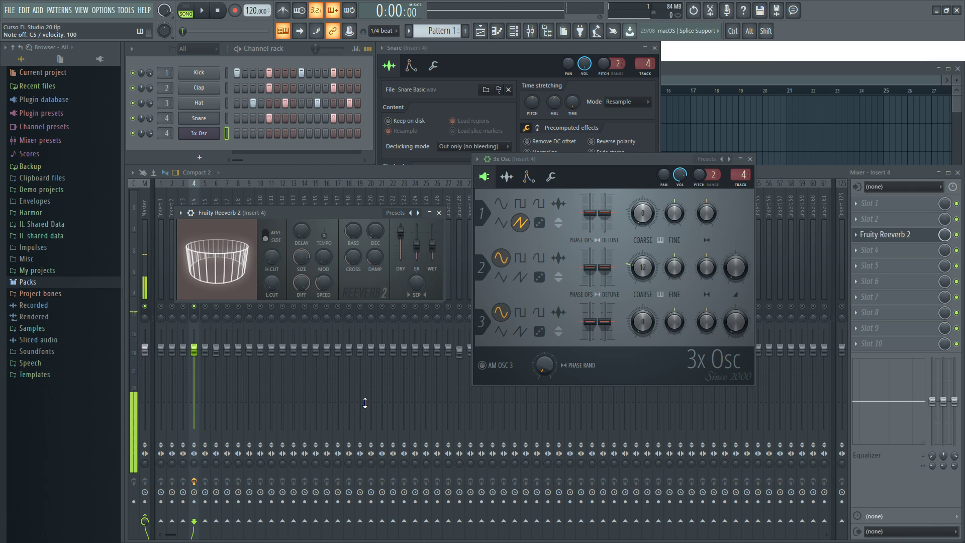
{"action": "left_click_drag", "start_coordinate": [559, 157], "coordinate": [584, 182]}
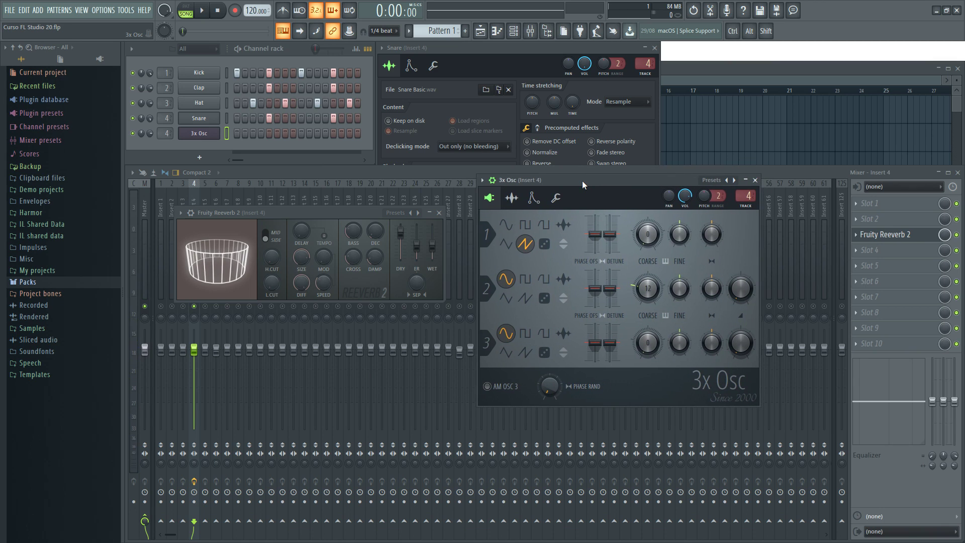
{"action": "key", "text": "z"}
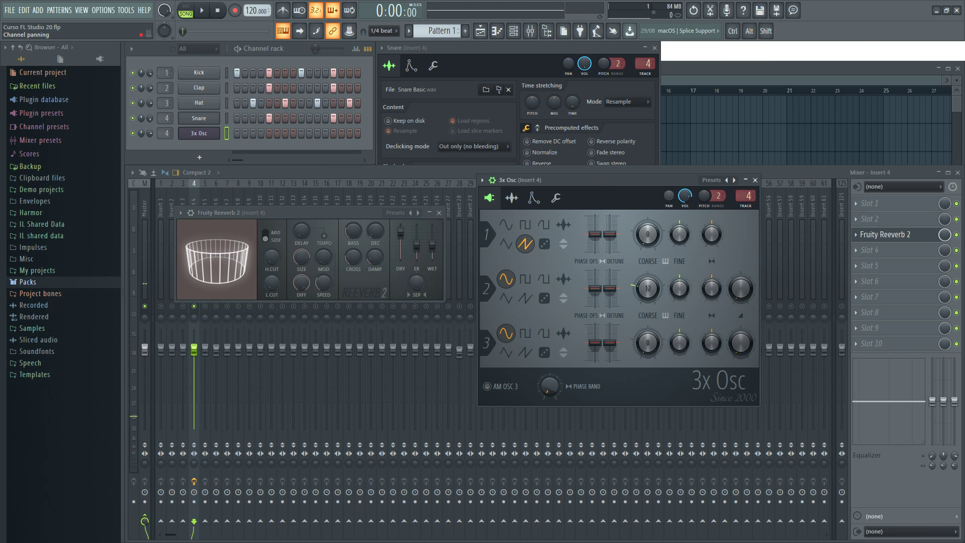
Pan the 3x Osc channel to about 76% right, pan it to the left side, and close its window
{"action": "left_click_drag", "start_coordinate": [669, 195], "coordinate": [669, 187]}
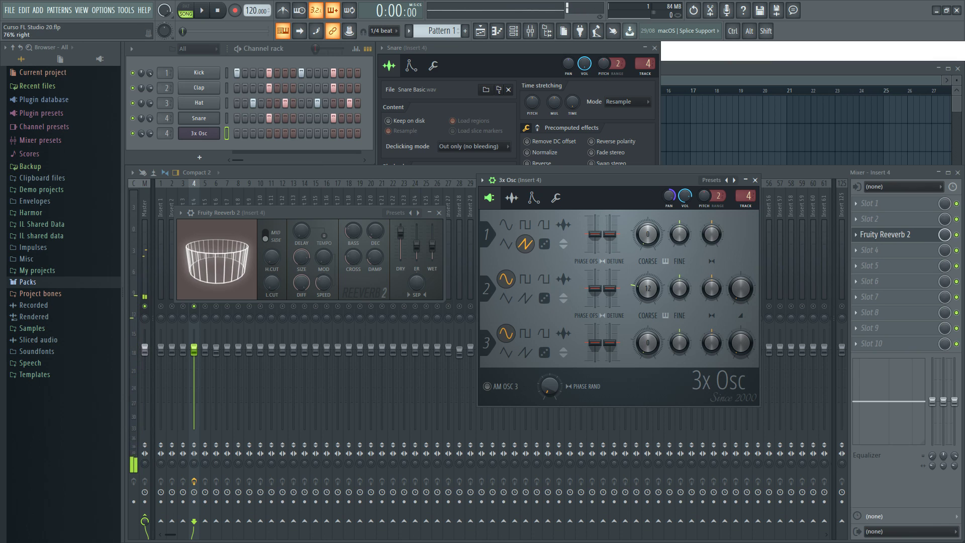
{"action": "left_click_drag", "start_coordinate": [670, 199], "coordinate": [670, 243]}
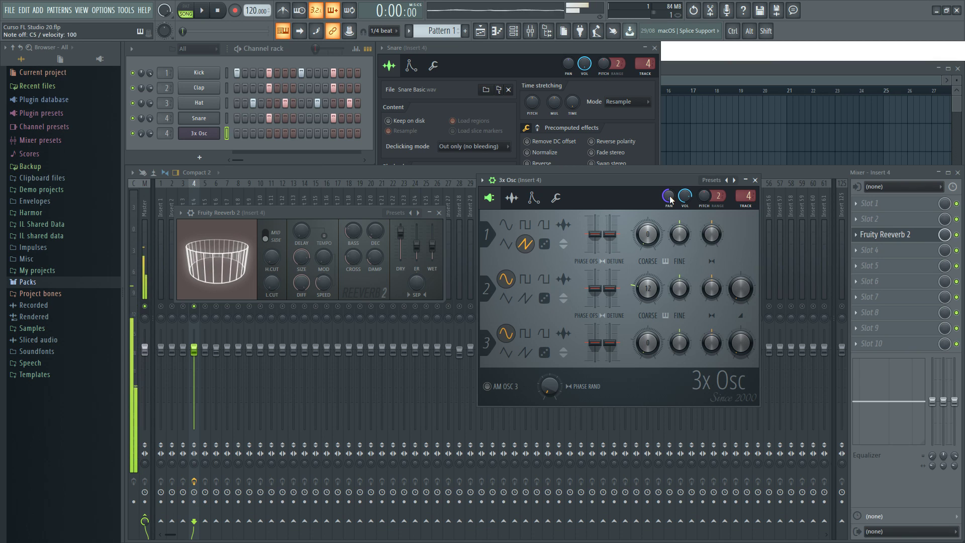
{"action": "left_click", "coordinate": [755, 180]}
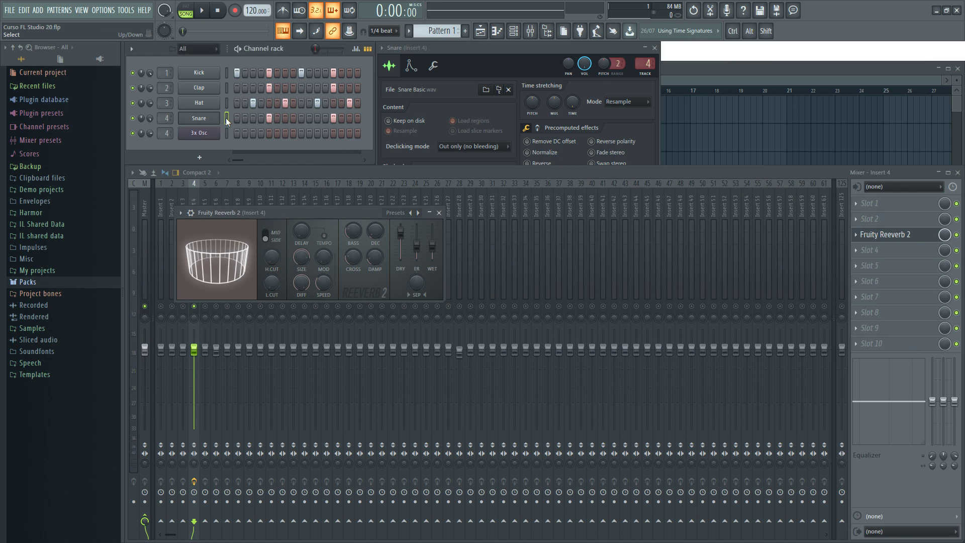
Bring the Snare channel's sampler settings to the front and place the Fruity Reeverb 2 window below them
{"action": "left_click", "coordinate": [194, 121]}
{"action": "left_click", "coordinate": [193, 121]}
{"action": "left_click", "coordinate": [194, 120]}
{"action": "left_click_drag", "start_coordinate": [276, 211], "coordinate": [426, 333]}
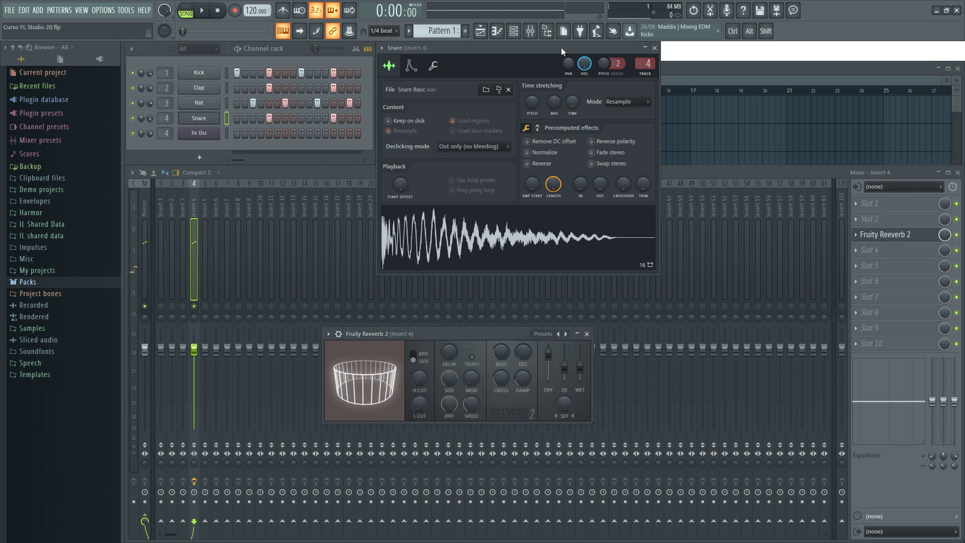
Toggle the Snare sample's Fade stereo effect on and off to compare how it sounds in SIDE mode
{"action": "left_click", "coordinate": [597, 153]}
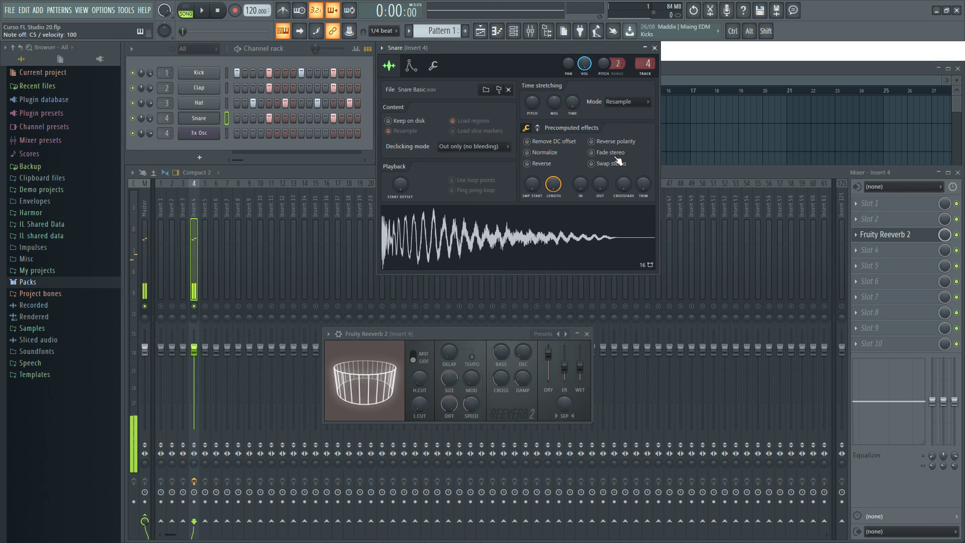
{"action": "left_click", "coordinate": [600, 157]}
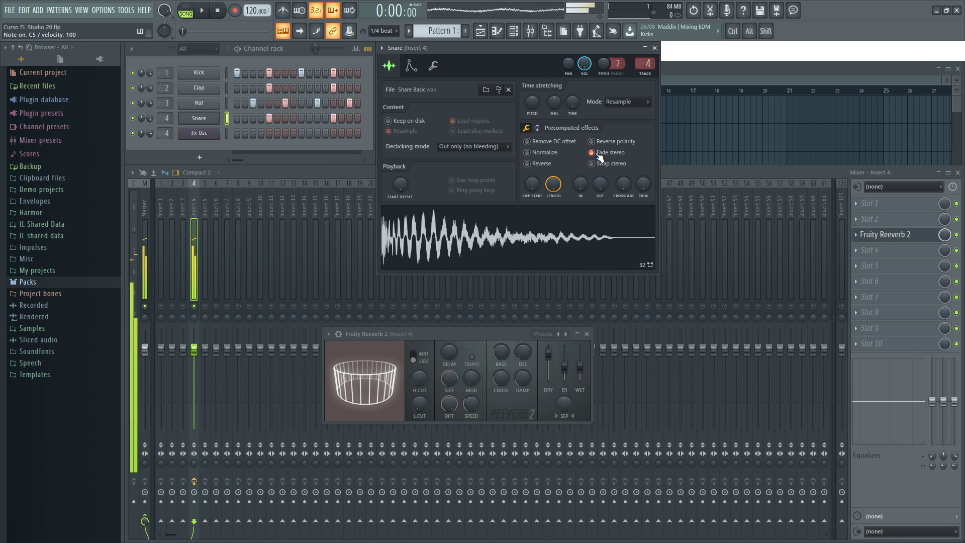
{"action": "left_click", "coordinate": [600, 158]}
{"action": "left_click", "coordinate": [599, 158]}
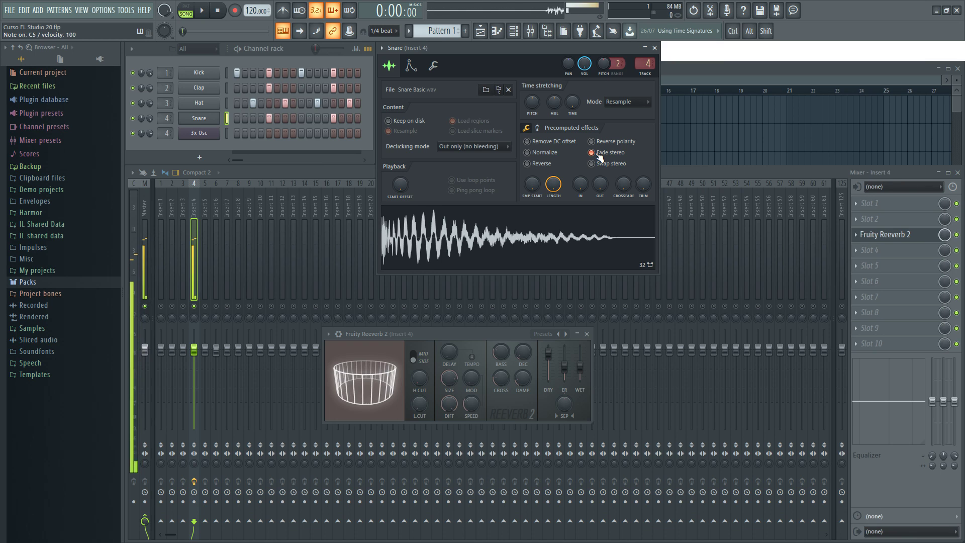
{"action": "left_click", "coordinate": [600, 157]}
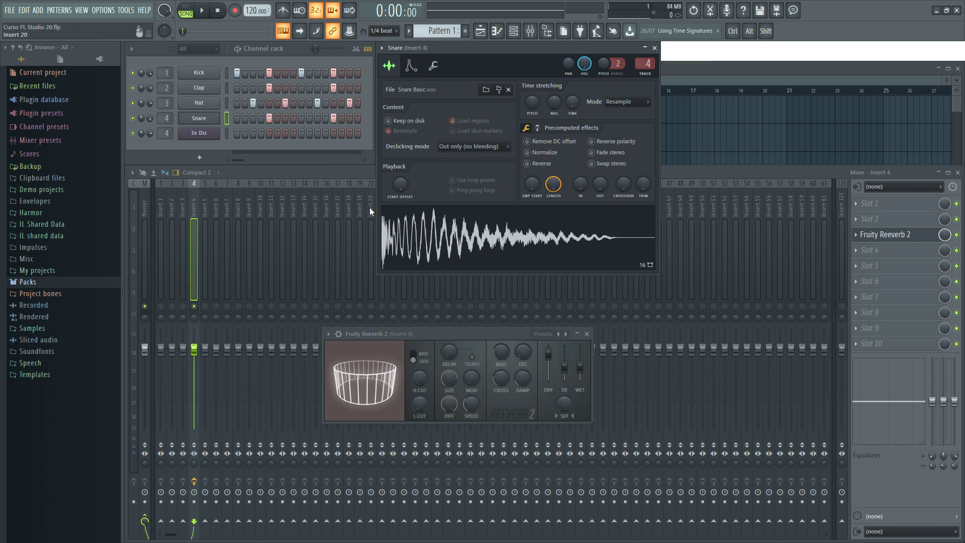
Audition the Snare, enable Fade stereo for another comparison in SIDE mode, and turn it off again
{"action": "left_click", "coordinate": [539, 231]}
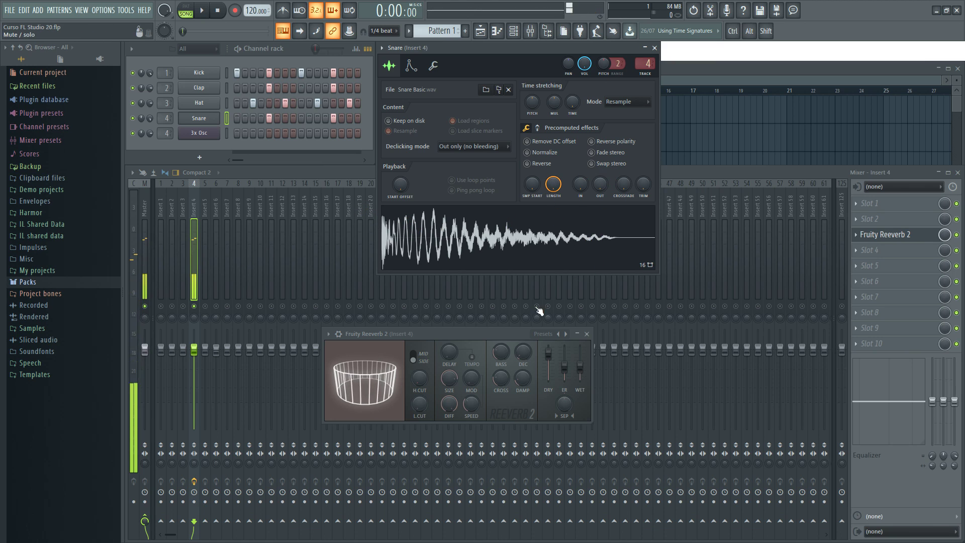
{"action": "left_click", "coordinate": [599, 153]}
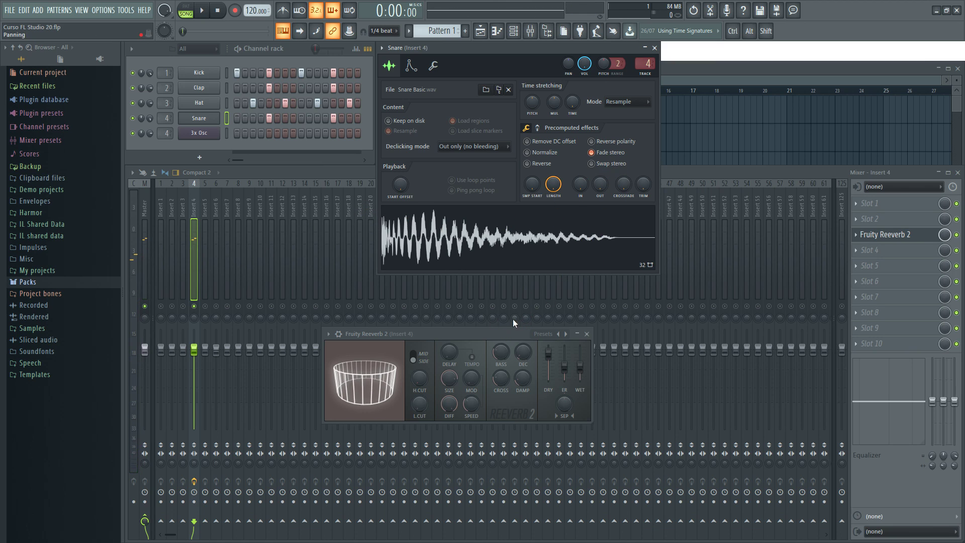
{"action": "left_click_drag", "start_coordinate": [444, 334], "coordinate": [428, 312]}
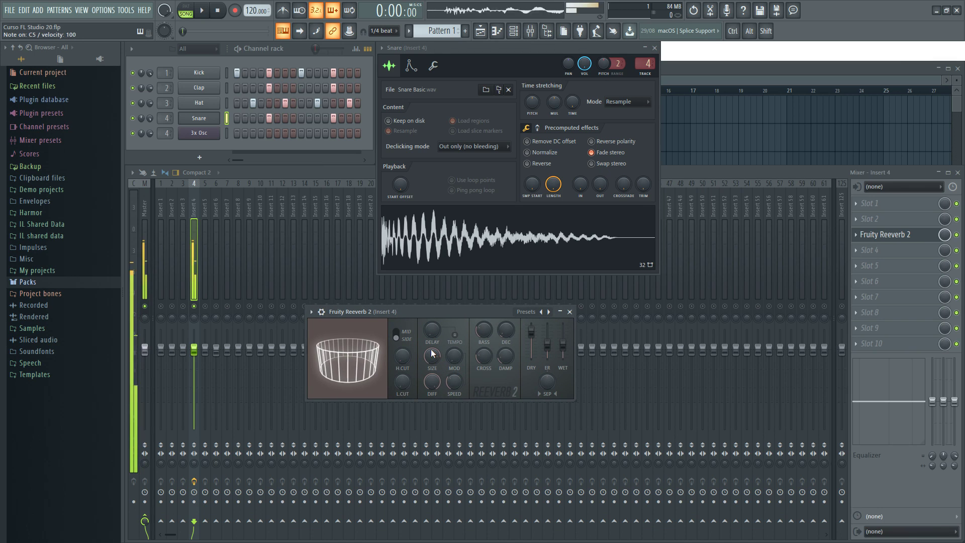
{"action": "left_click", "coordinate": [592, 152]}
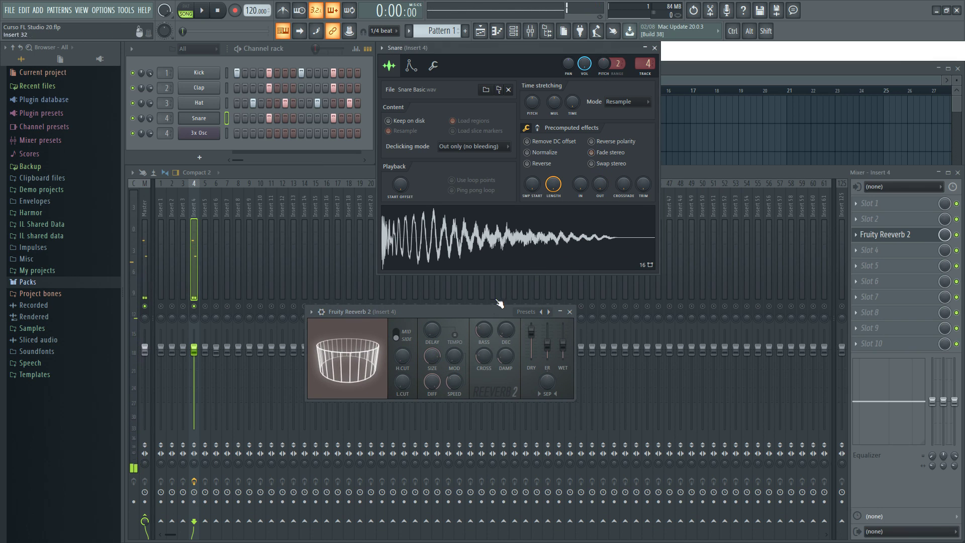
Switch Fruity Reeverb 2 back to MID input, close the Snare settings and reposition the reverb window higher
{"action": "left_click", "coordinate": [405, 332]}
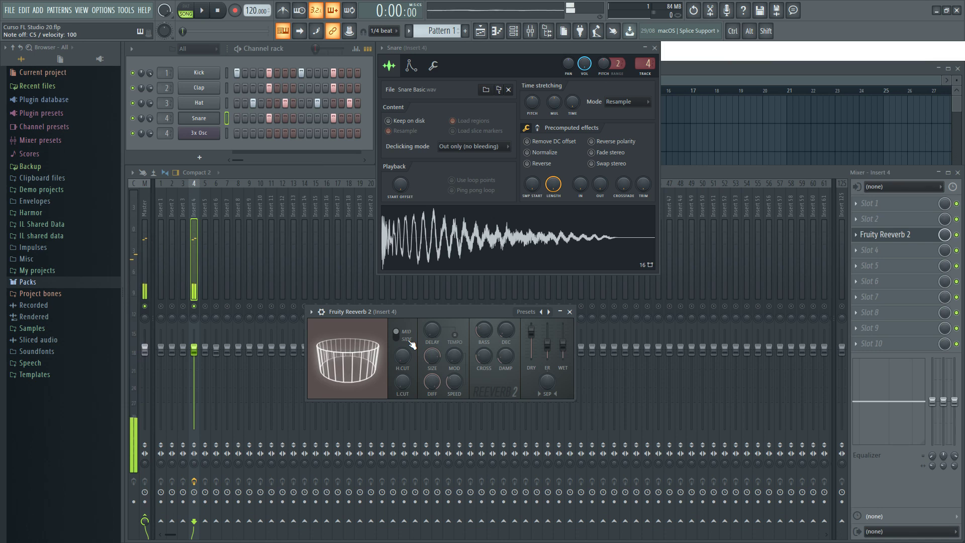
{"action": "left_click_drag", "start_coordinate": [437, 309], "coordinate": [412, 294]}
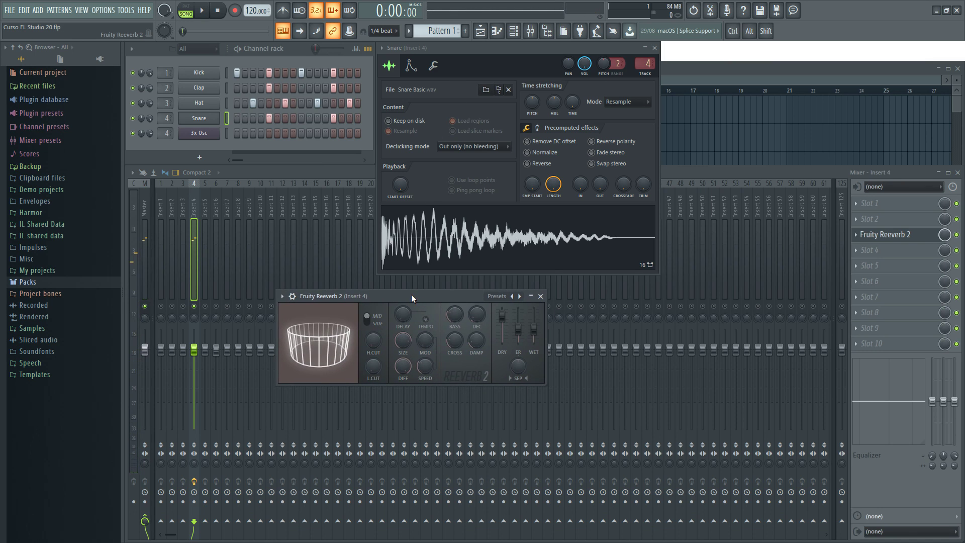
{"action": "left_click", "coordinate": [658, 50]}
{"action": "left_click_drag", "start_coordinate": [430, 297], "coordinate": [440, 245]}
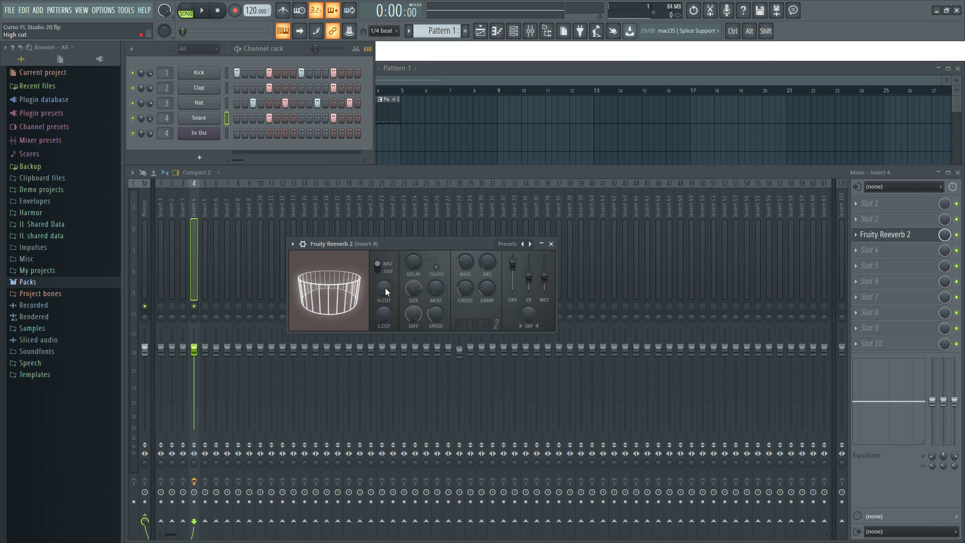
Try different high cut settings in Fruity Reeverb 2, auditioning the snare between the changes
{"action": "mouse_move", "coordinate": [385, 290]}
{"action": "left_mouse_down"}
{"action": "mouse_move", "coordinate": [386, 327]}
{"action": "mouse_move", "coordinate": [389, 251]}
{"action": "mouse_move", "coordinate": [386, 293]}
{"action": "left_mouse_up"}
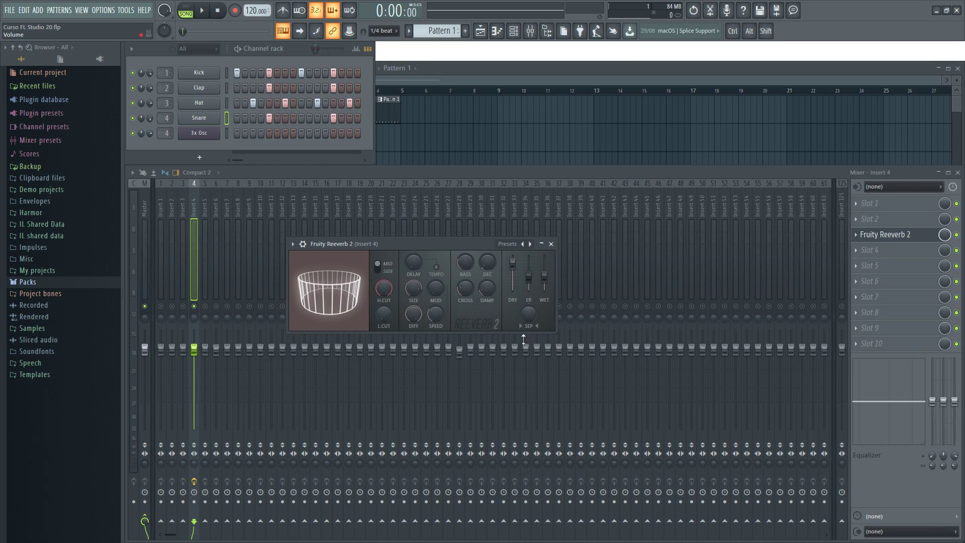
{"action": "key", "text": "q"}
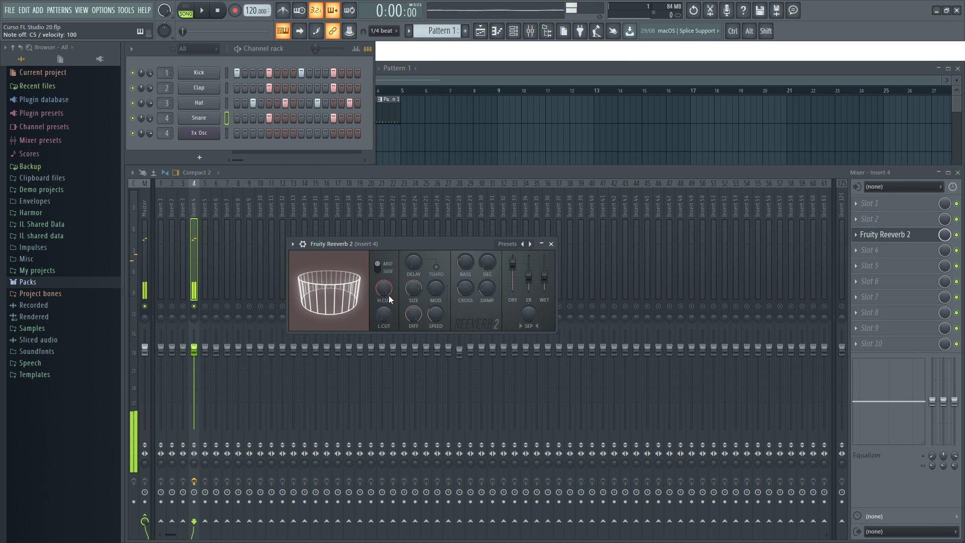
{"action": "left_click_drag", "start_coordinate": [385, 292], "coordinate": [385, 257]}
{"action": "key", "text": "q"}
{"action": "key", "text": "q"}
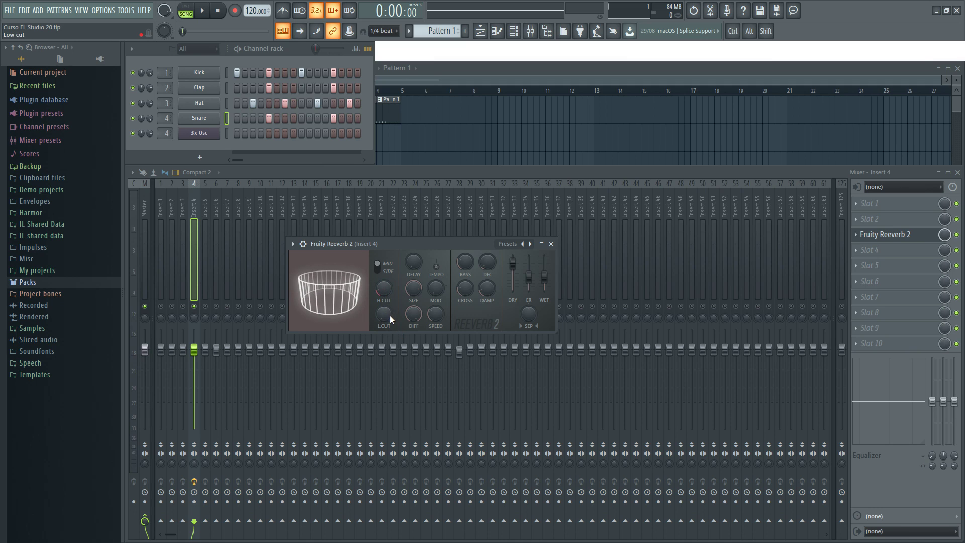
Audition the snare with the reverb's low cut raised to about 2033 Hz, and lower the low cut again
{"action": "left_click_drag", "start_coordinate": [385, 315], "coordinate": [385, 307]}
{"action": "key", "text": "z"}
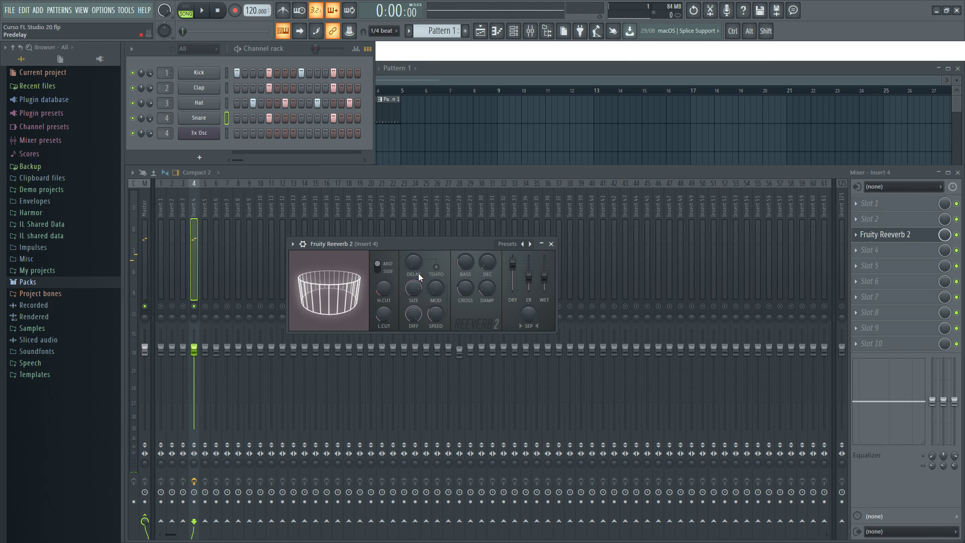
{"action": "key", "text": "z"}
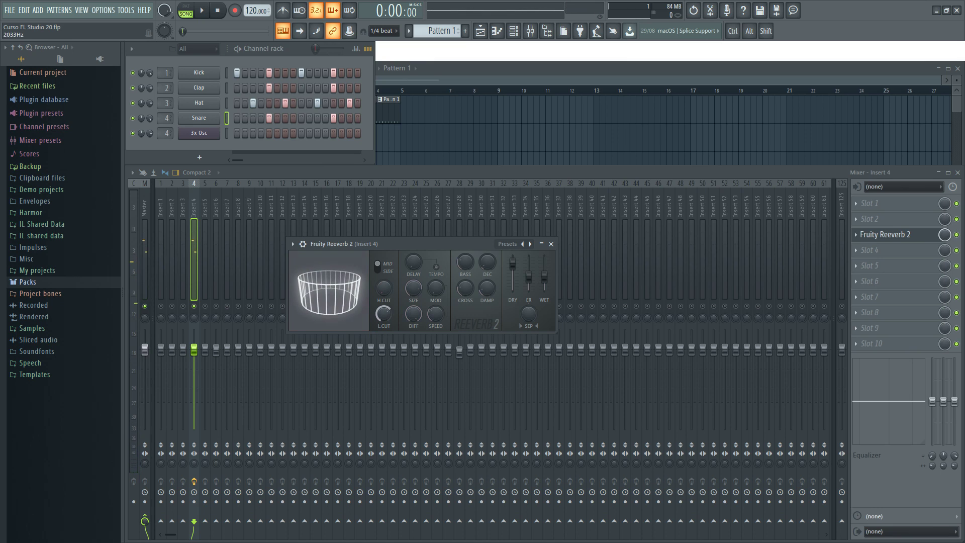
{"action": "mouse_move", "coordinate": [383, 314]}
{"action": "left_mouse_down"}
{"action": "mouse_move", "coordinate": [383, 331]}
{"action": "mouse_move", "coordinate": [390, 315]}
{"action": "left_mouse_up"}
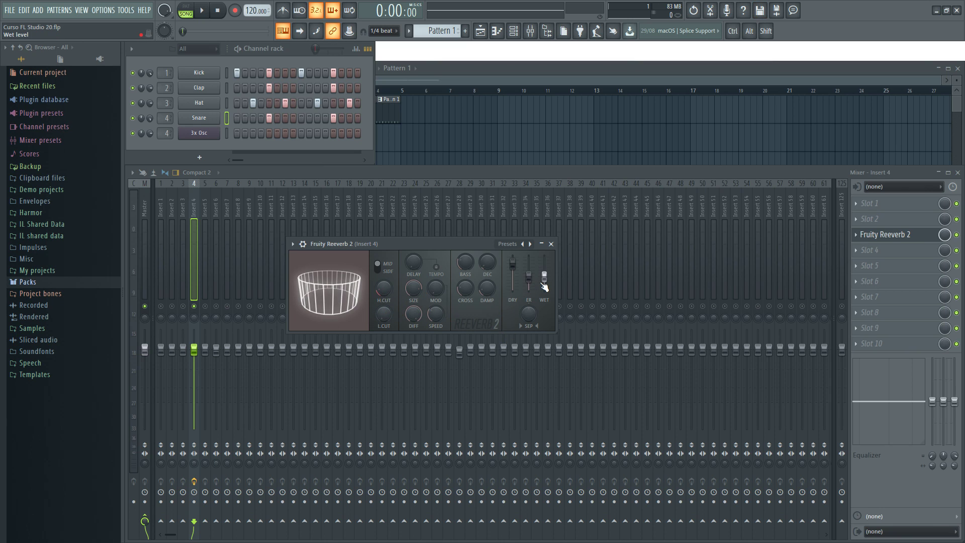
Lower and then strongly raise the reverb's wet level, and set the low cut to about 1984 Hz
{"action": "mouse_move", "coordinate": [544, 274]}
{"action": "left_mouse_down"}
{"action": "mouse_move", "coordinate": [545, 289]}
{"action": "mouse_move", "coordinate": [545, 262]}
{"action": "mouse_move", "coordinate": [545, 290]}
{"action": "left_mouse_up"}
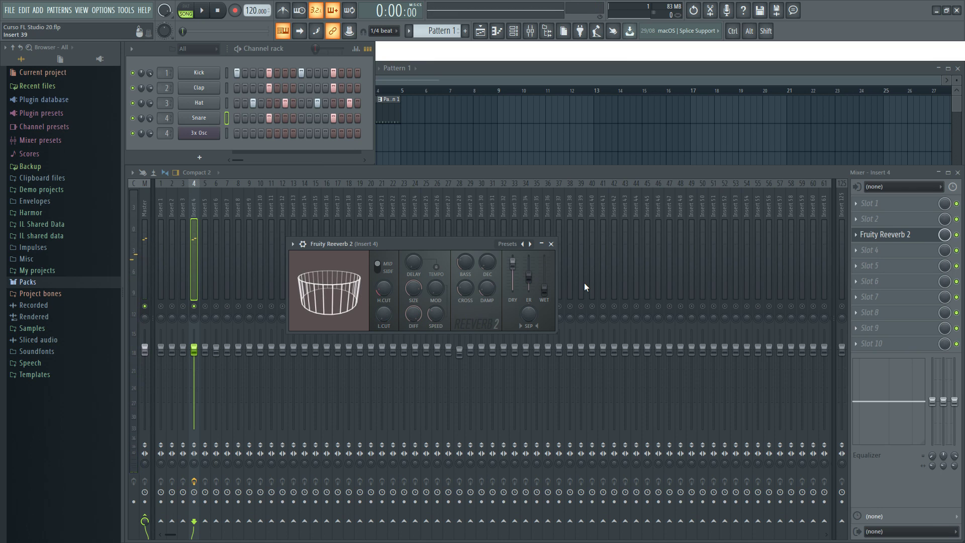
{"action": "scroll", "coordinate": [547, 295], "scroll_direction": "up", "scroll_amount": 4}
{"action": "scroll", "coordinate": [547, 295], "scroll_direction": "up", "scroll_amount": 3}
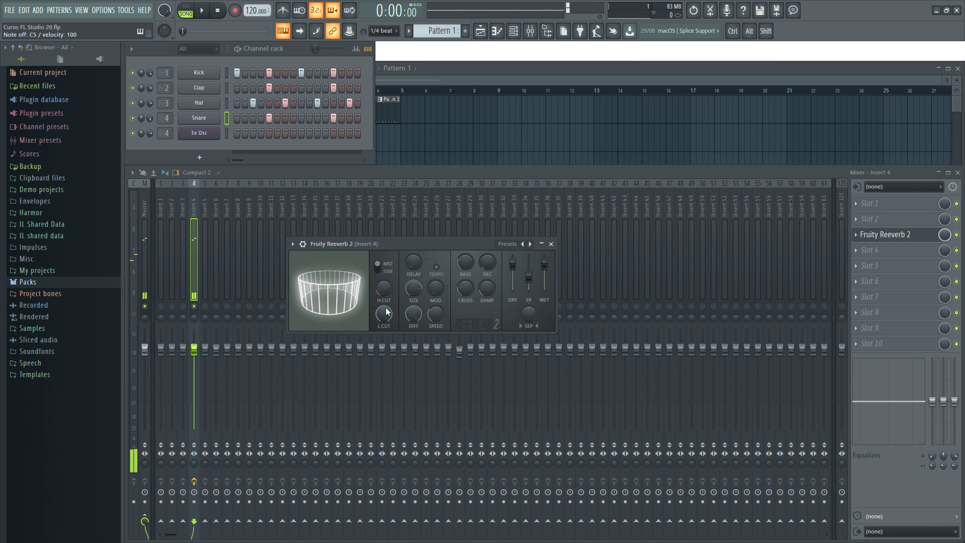
{"action": "left_click_drag", "start_coordinate": [384, 320], "coordinate": [385, 305]}
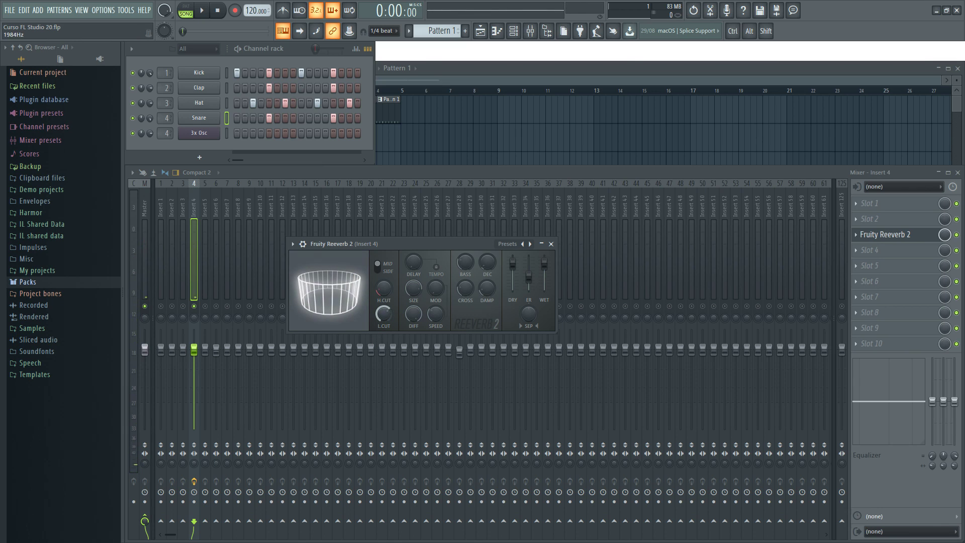
Turn Fruity Reeverb 2's low cut all the way down and shift the reverb window slightly to the left
{"action": "left_click_drag", "start_coordinate": [385, 304], "coordinate": [386, 318]}
{"action": "mouse_move", "coordinate": [384, 312]}
{"action": "left_mouse_down"}
{"action": "mouse_move", "coordinate": [384, 296]}
{"action": "mouse_move", "coordinate": [380, 317]}
{"action": "left_mouse_up"}
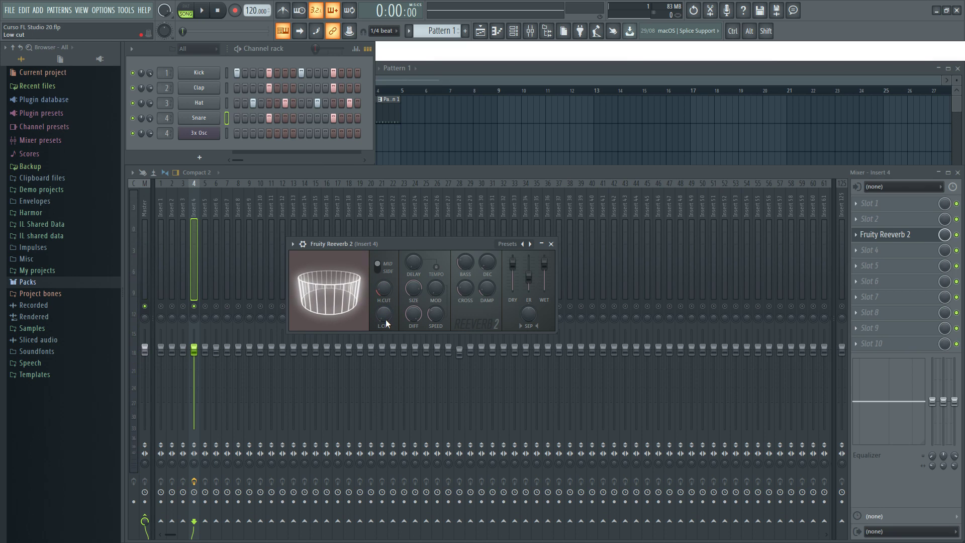
{"action": "right_click", "coordinate": [384, 314]}
{"action": "left_click", "coordinate": [383, 290]}
{"action": "right_click", "coordinate": [383, 289]}
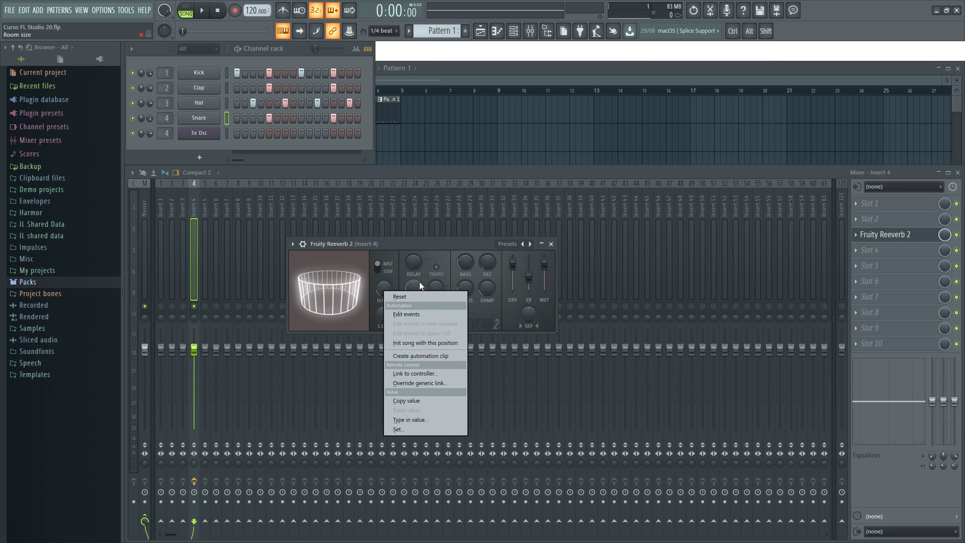
{"action": "left_click", "coordinate": [454, 243]}
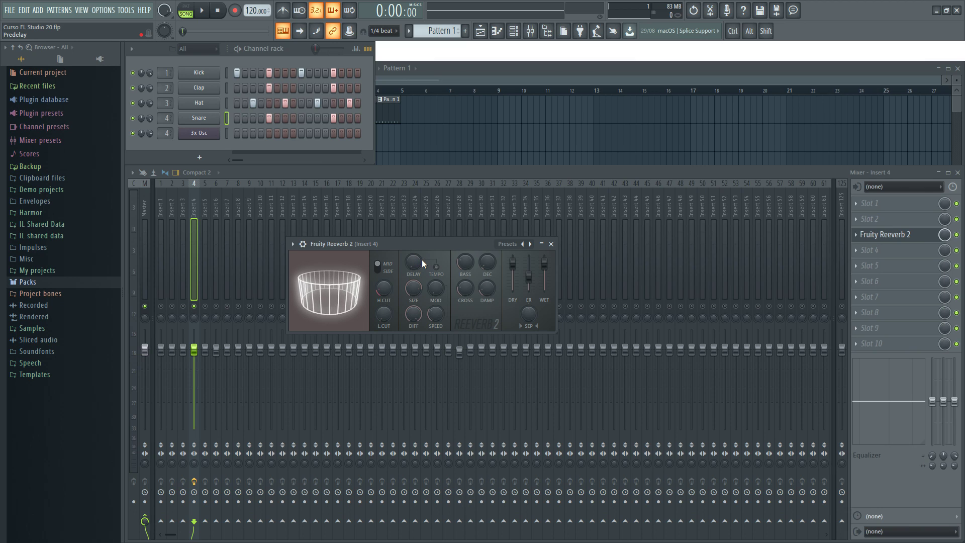
{"action": "left_click_drag", "start_coordinate": [428, 246], "coordinate": [420, 248]}
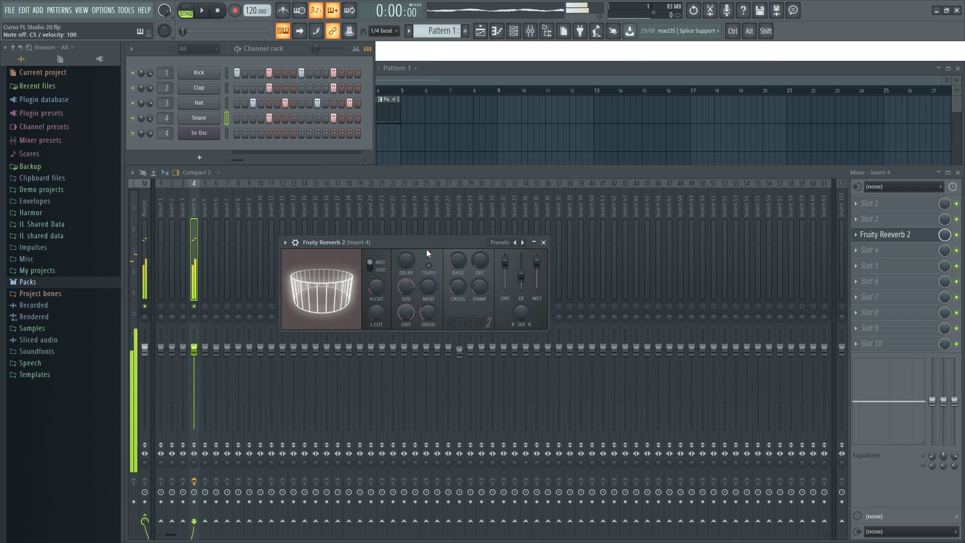
Audition the snare with the reverb's predelay at 0 ms, and compare it with the predelay raised to 1000 ms
{"action": "left_click", "coordinate": [406, 260]}
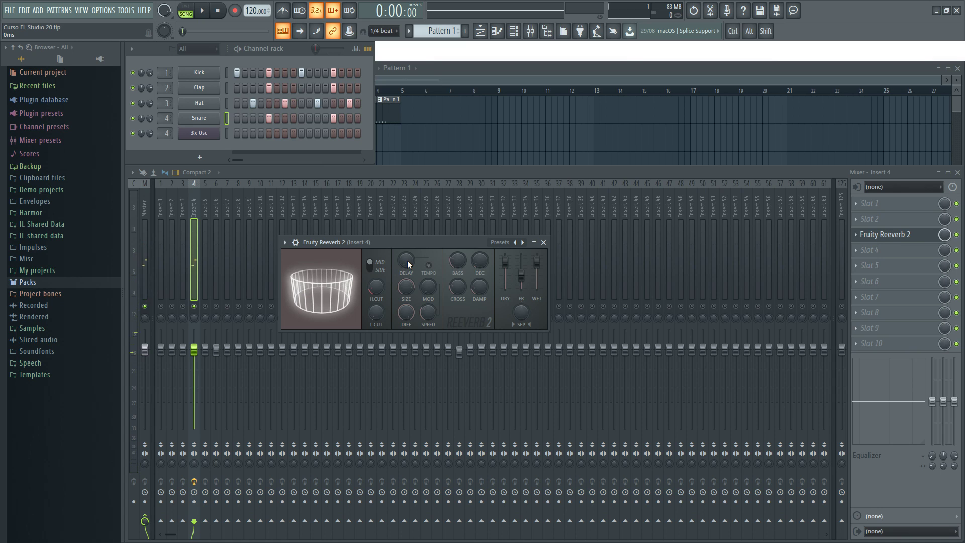
{"action": "key", "text": "z"}
{"action": "left_click_drag", "start_coordinate": [409, 263], "coordinate": [408, 246]}
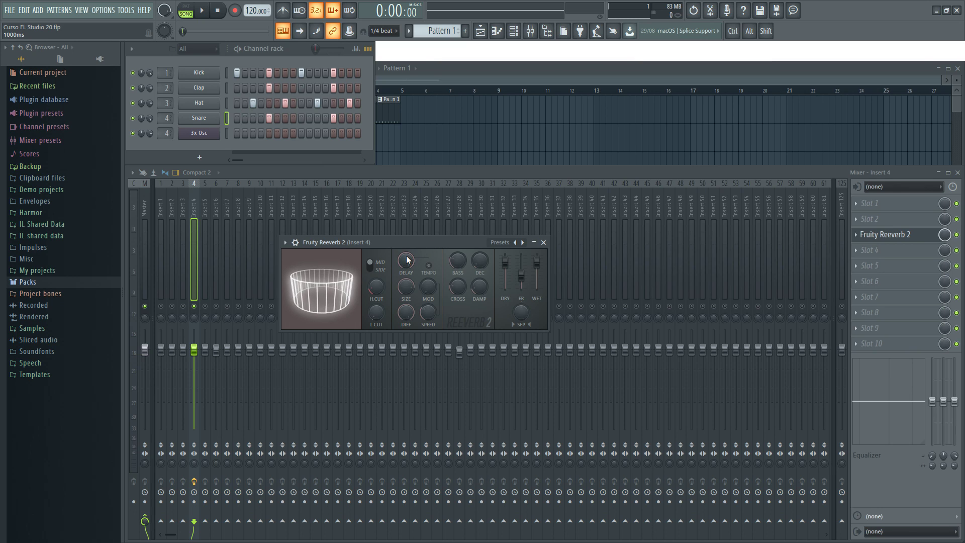
{"action": "key", "text": "z"}
{"action": "key", "text": "z"}
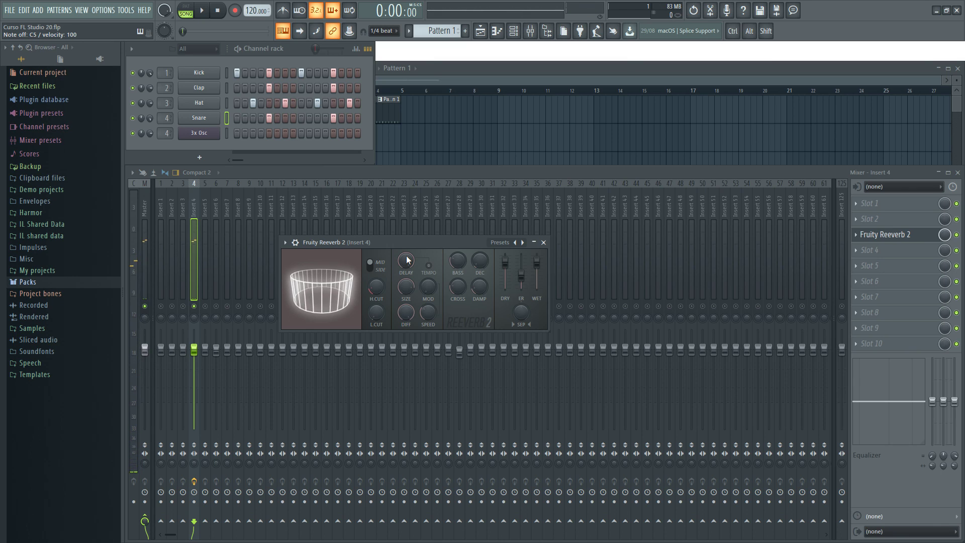
{"action": "key", "text": "z"}
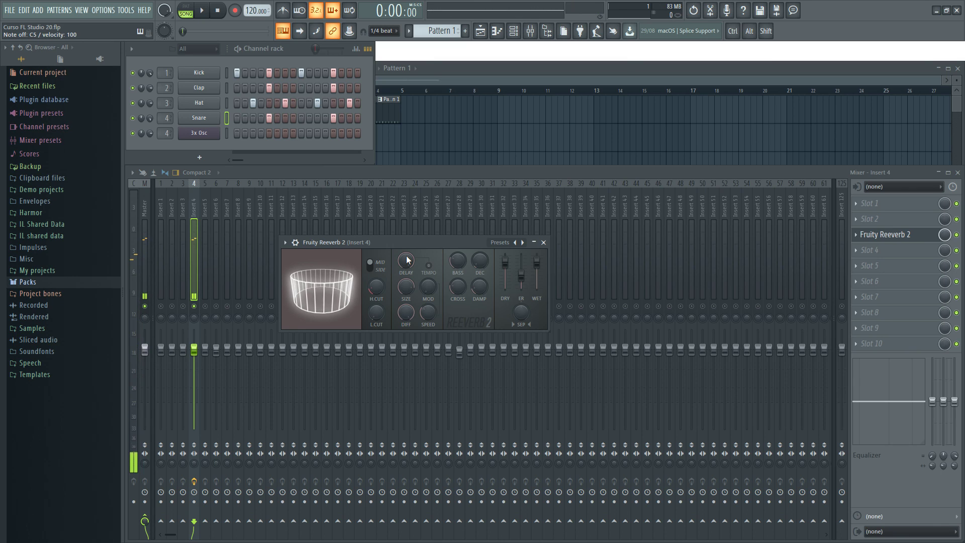
{"action": "key", "text": "z"}
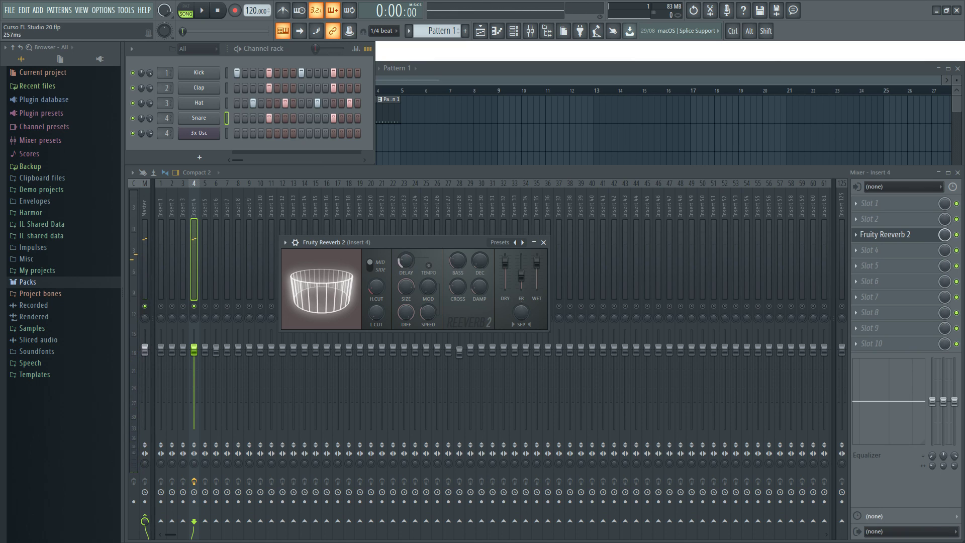
Compare the snare with the reverb's predelay at intermediate settings, such as about 257 ms and about 523 ms
{"action": "key", "text": "z"}
{"action": "key", "text": "z"}
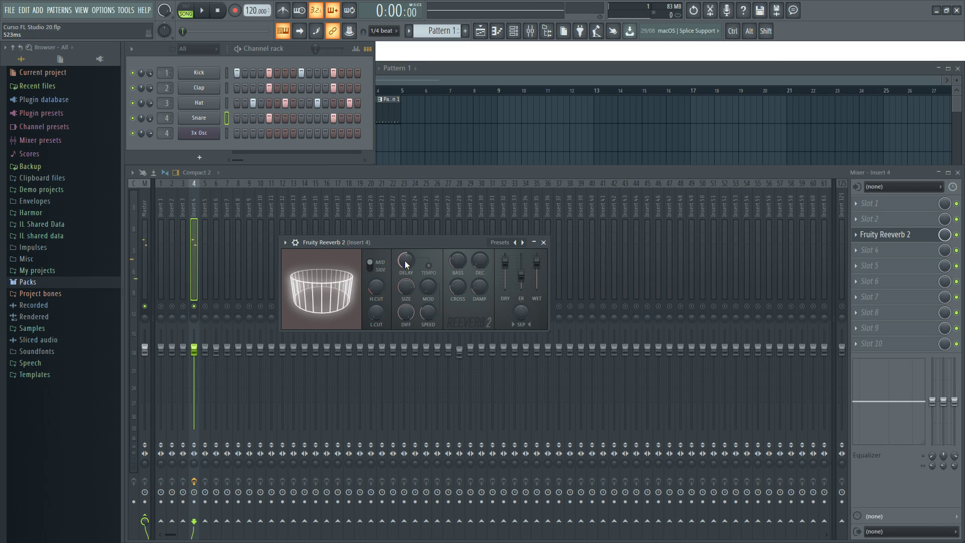
{"action": "mouse_move", "coordinate": [405, 260]}
{"action": "left_mouse_down"}
{"action": "mouse_move", "coordinate": [405, 281]}
{"action": "mouse_move", "coordinate": [404, 254]}
{"action": "left_mouse_up"}
{"action": "key", "text": "z"}
{"action": "key", "text": "z"}
{"action": "key", "text": "z"}
{"action": "key", "text": "z"}
{"action": "key", "text": "z"}
{"action": "key", "text": "z"}
Audition the snare with the predelay synced to tempo, and play and stop the drum pattern
{"action": "key", "text": "z"}
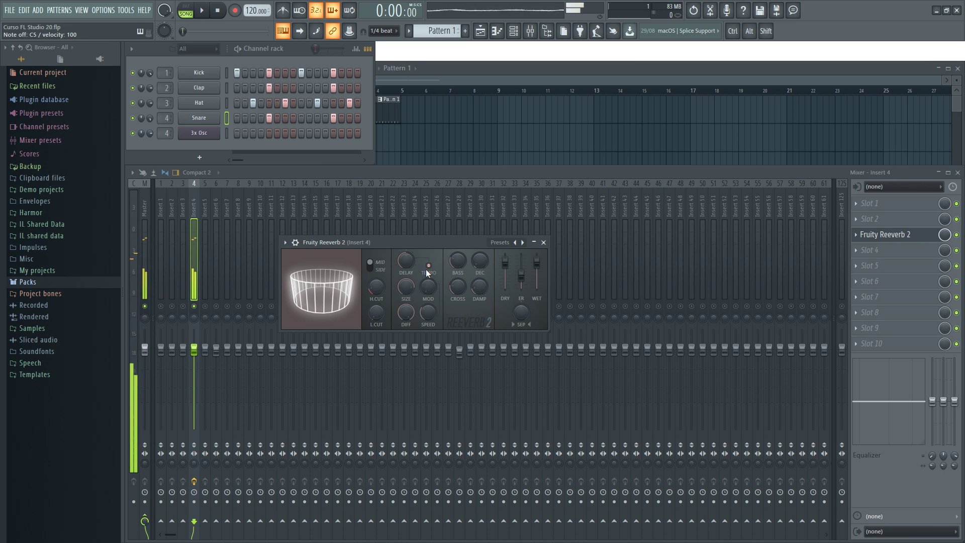
{"action": "key", "text": "z"}
{"action": "key", "text": "z"}
{"action": "key", "text": "z"}
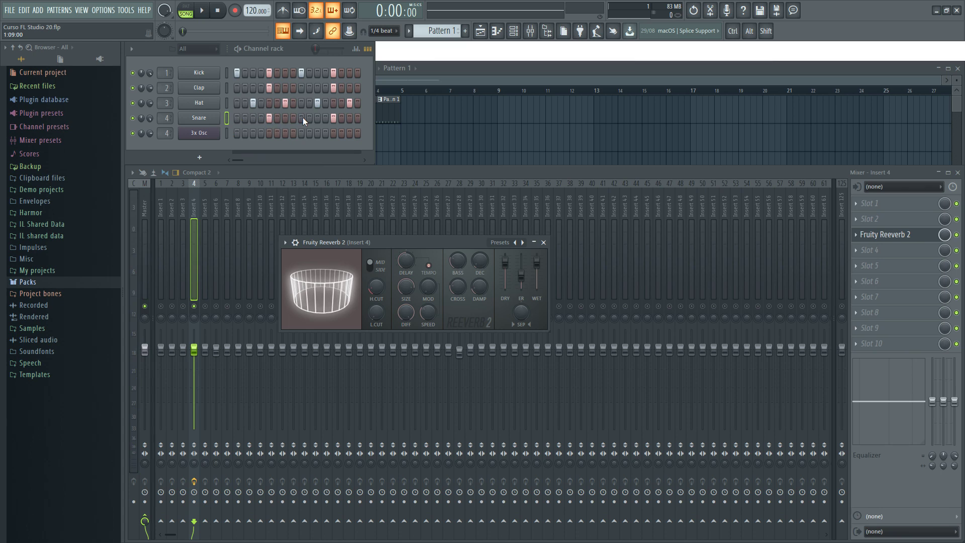
{"action": "key", "text": "space"}
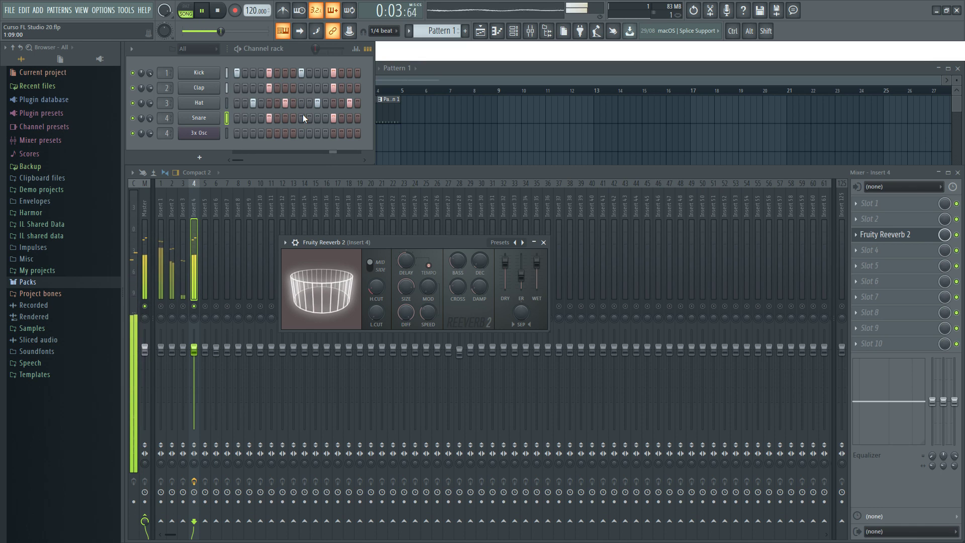
{"action": "key", "text": "space"}
Play the drum pattern with different tempo-synced predelay settings, and switch the predelay's tempo sync off
{"action": "left_click_drag", "start_coordinate": [406, 260], "coordinate": [406, 254]}
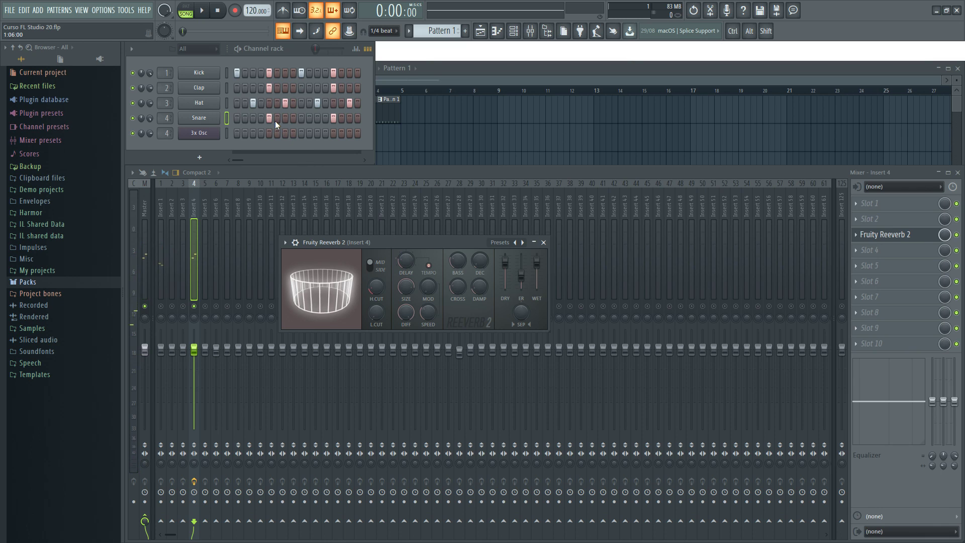
{"action": "key", "text": "space"}
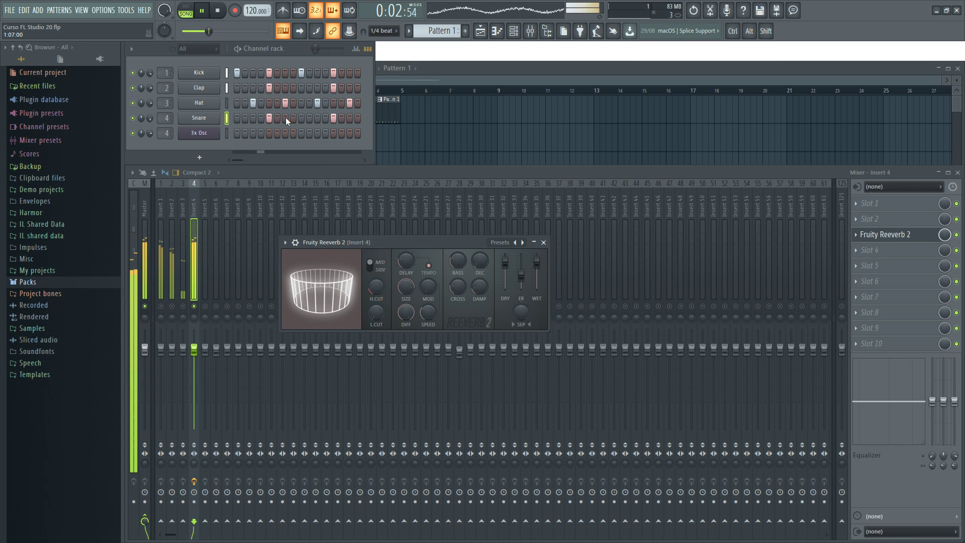
{"action": "key", "text": "space"}
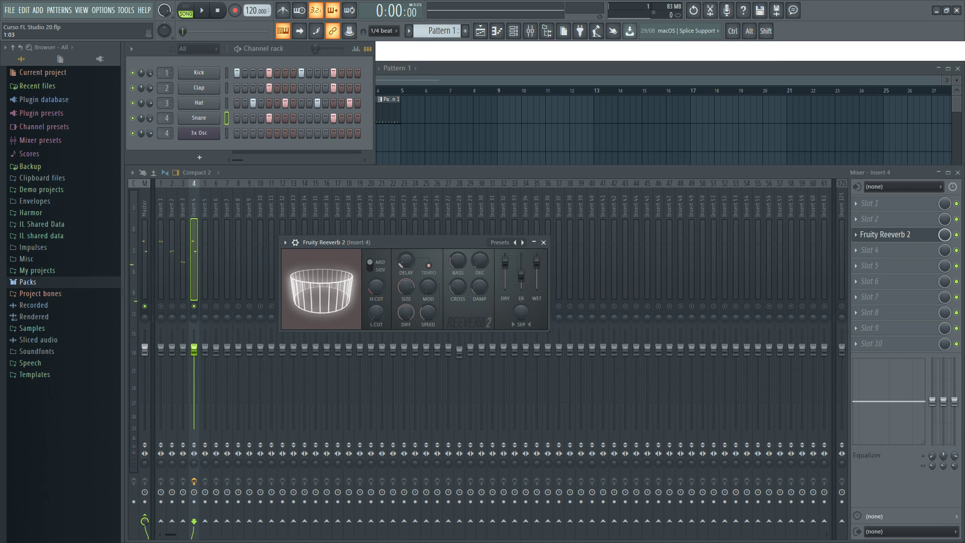
{"action": "key", "text": "space"}
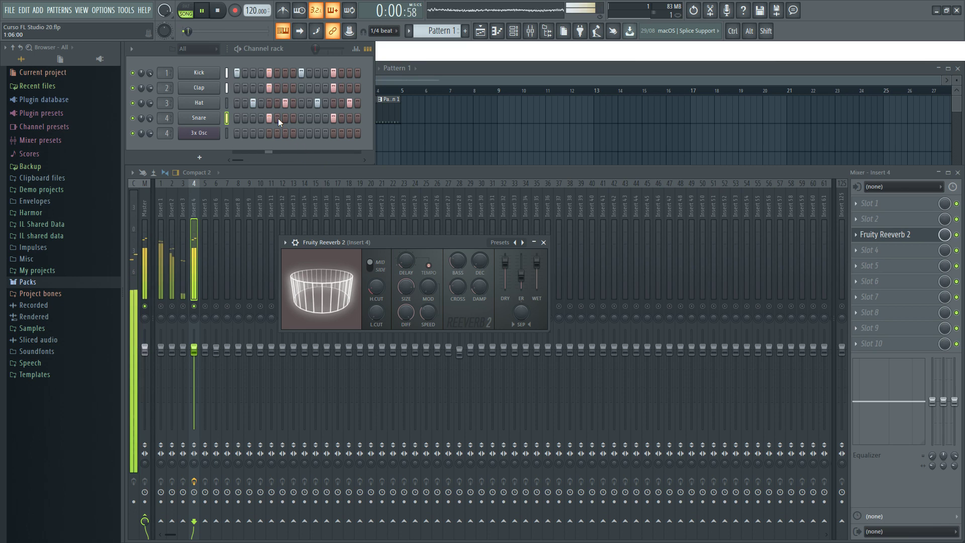
{"action": "key", "text": "space"}
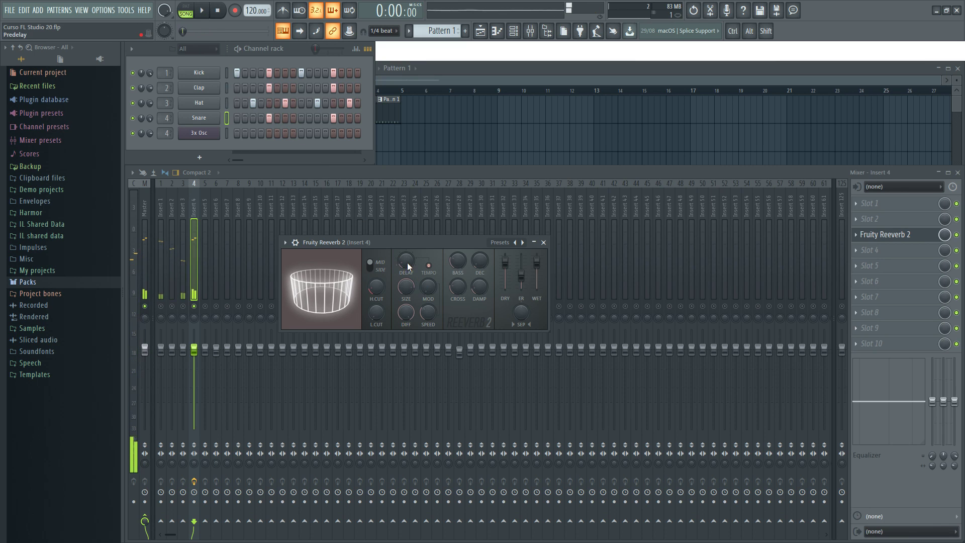
{"action": "key", "text": "space"}
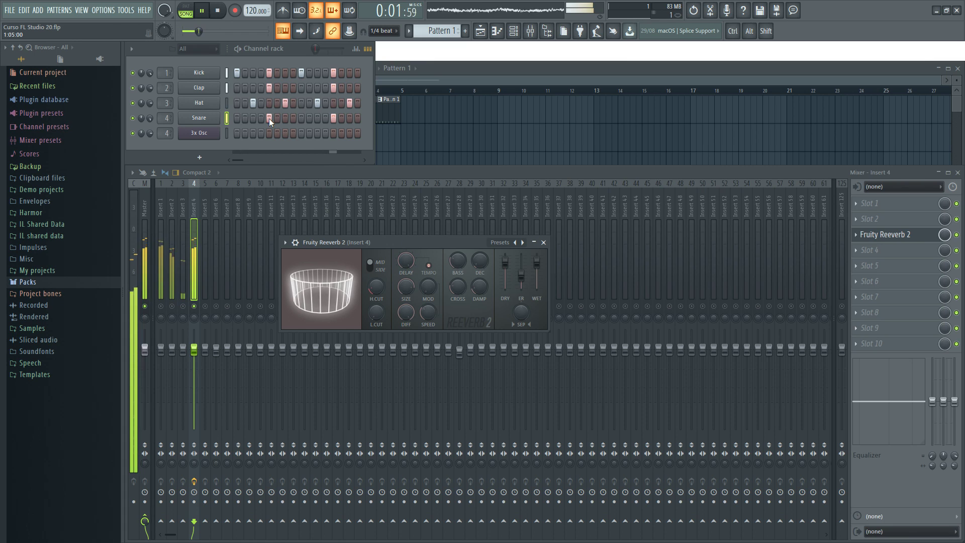
{"action": "key", "text": "space"}
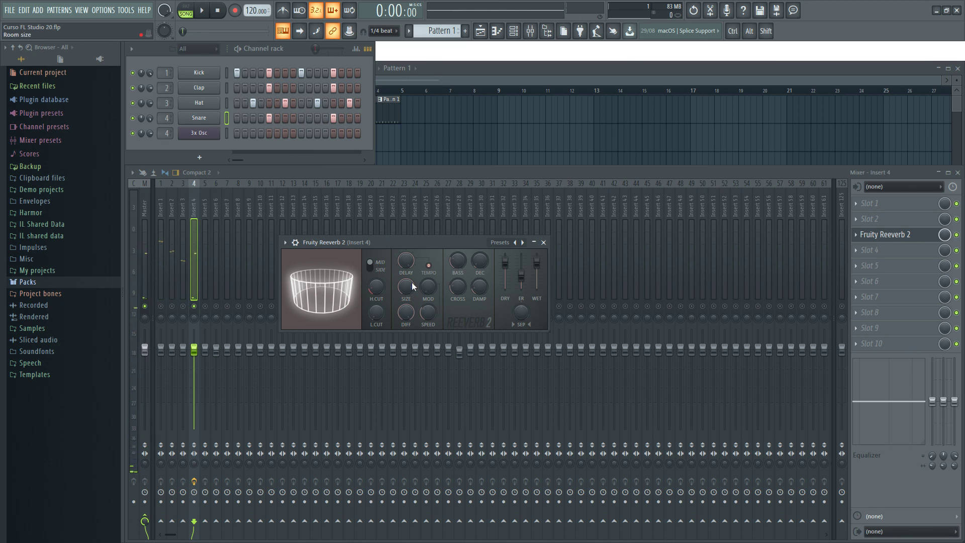
{"action": "left_click", "coordinate": [429, 265]}
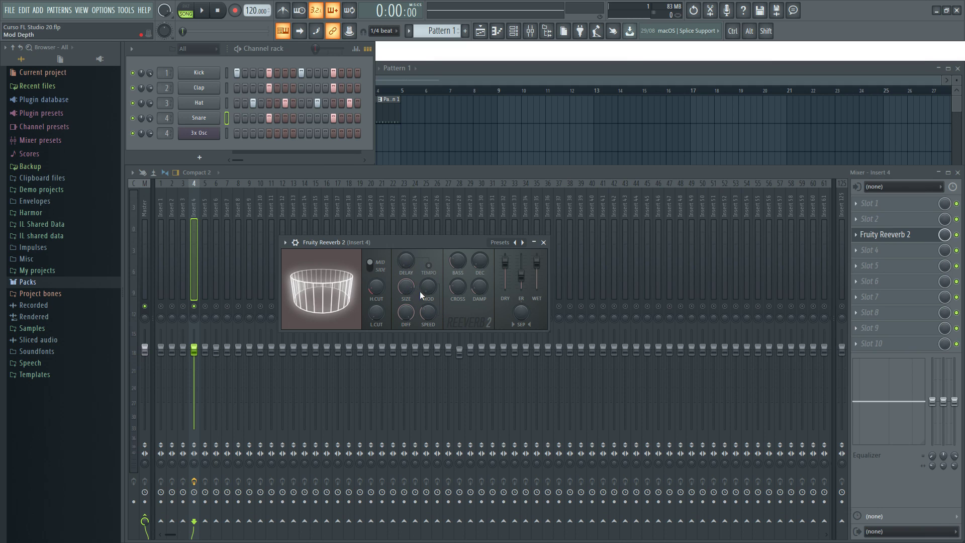
Compare the snare with the reverb's room size at its minimum and at its maximum
{"action": "left_click_drag", "start_coordinate": [407, 287], "coordinate": [408, 321]}
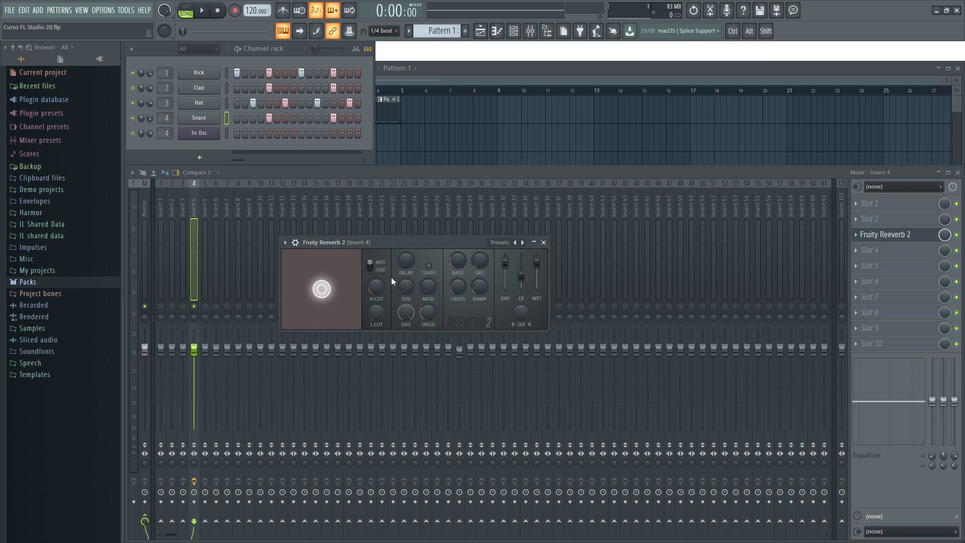
{"action": "left_click_drag", "start_coordinate": [407, 287], "coordinate": [406, 288]}
{"action": "key", "text": "z"}
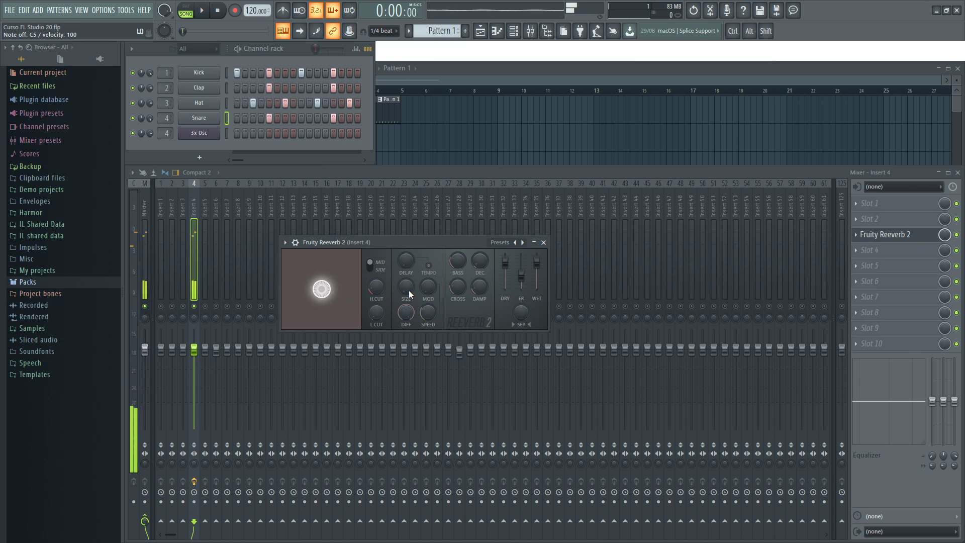
{"action": "key", "text": "z"}
{"action": "mouse_move", "coordinate": [408, 289]}
{"action": "left_mouse_down"}
{"action": "mouse_move", "coordinate": [408, 264]}
{"action": "mouse_move", "coordinate": [411, 282]}
{"action": "left_mouse_up"}
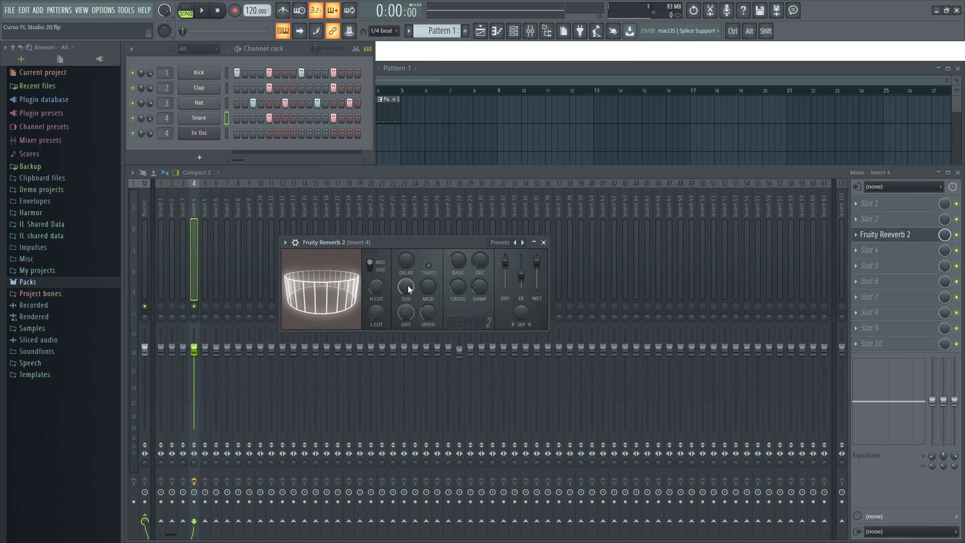
{"action": "key", "text": "z"}
Sweep the reverb's room size up from its minimum and settle it at about 54
{"action": "left_click_drag", "start_coordinate": [408, 285], "coordinate": [406, 291]}
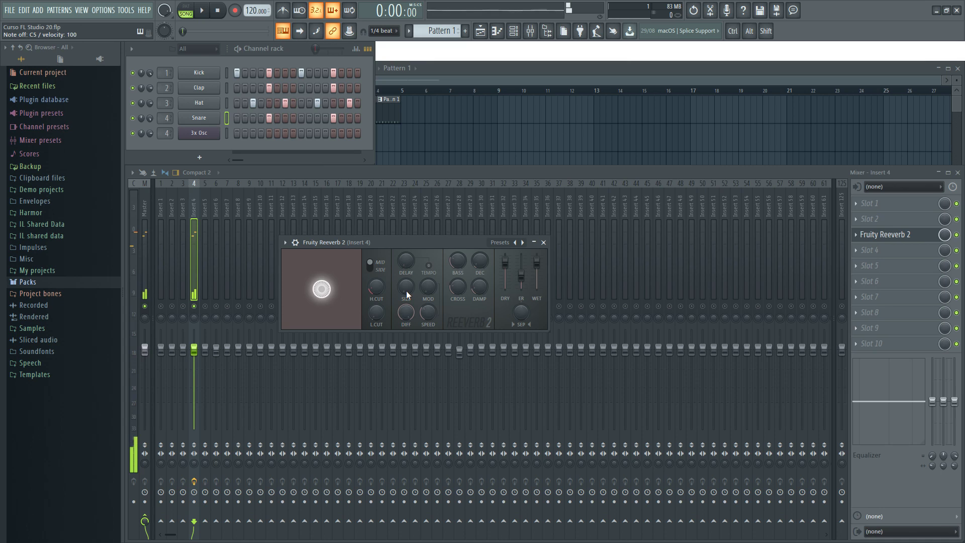
{"action": "scroll", "coordinate": [406, 290], "scroll_direction": "up", "scroll_amount": 5}
{"action": "scroll", "coordinate": [406, 291], "scroll_direction": "down", "scroll_amount": 5}
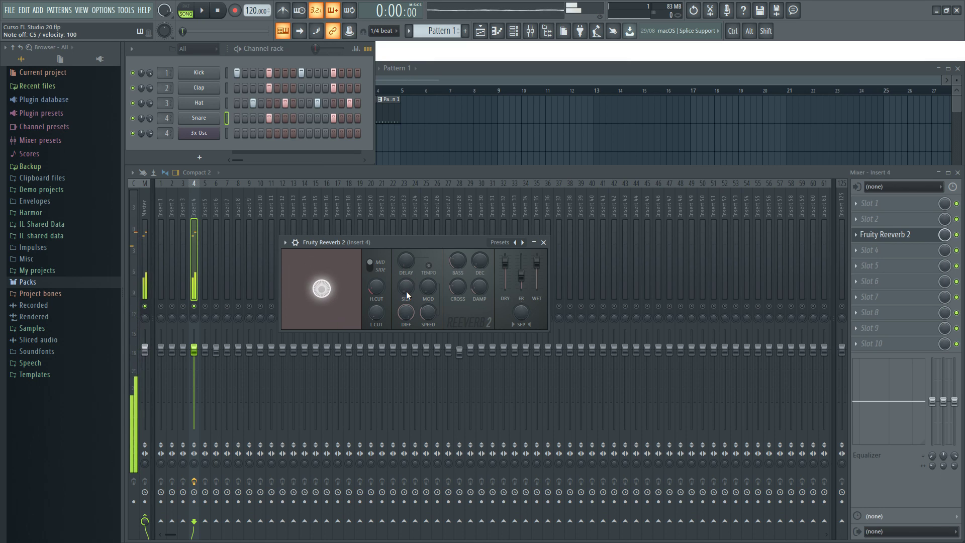
{"action": "scroll", "coordinate": [407, 291], "scroll_direction": "up", "scroll_amount": 3}
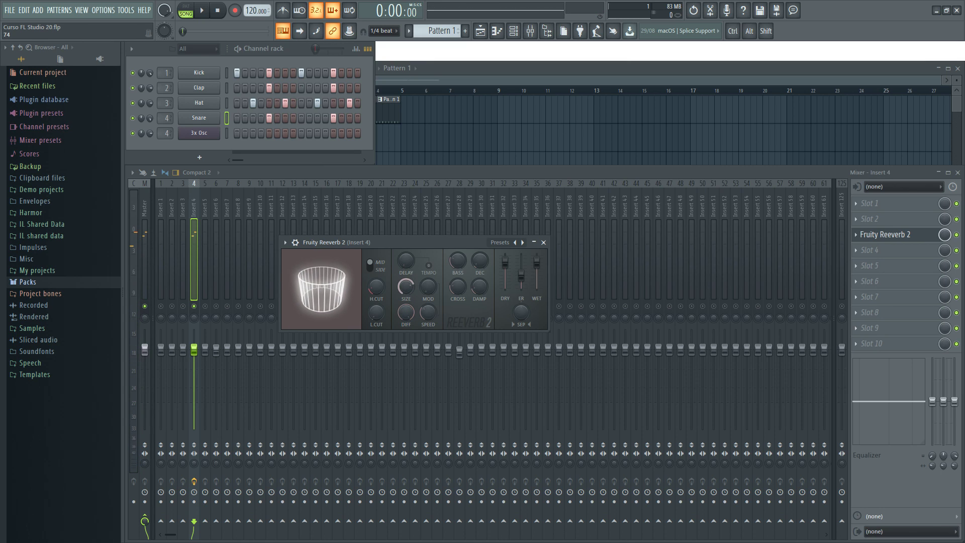
{"action": "scroll", "coordinate": [401, 290], "scroll_direction": "up", "scroll_amount": 3}
{"action": "scroll", "coordinate": [403, 289], "scroll_direction": "down", "scroll_amount": 3}
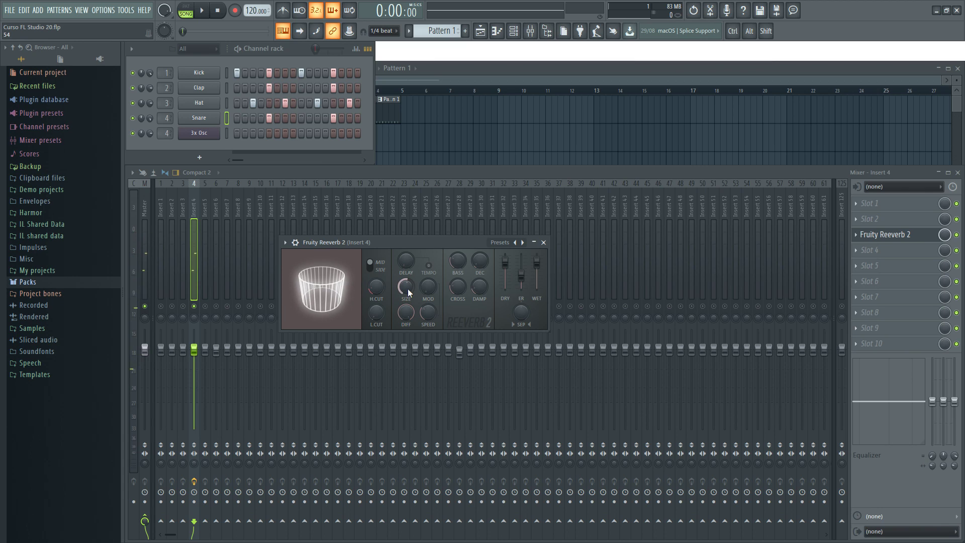
Lower the reverb's diffusion to 0, raise it to about 17, and audition the snare with the room size at minimum
{"action": "left_click_drag", "start_coordinate": [408, 314], "coordinate": [408, 362]}
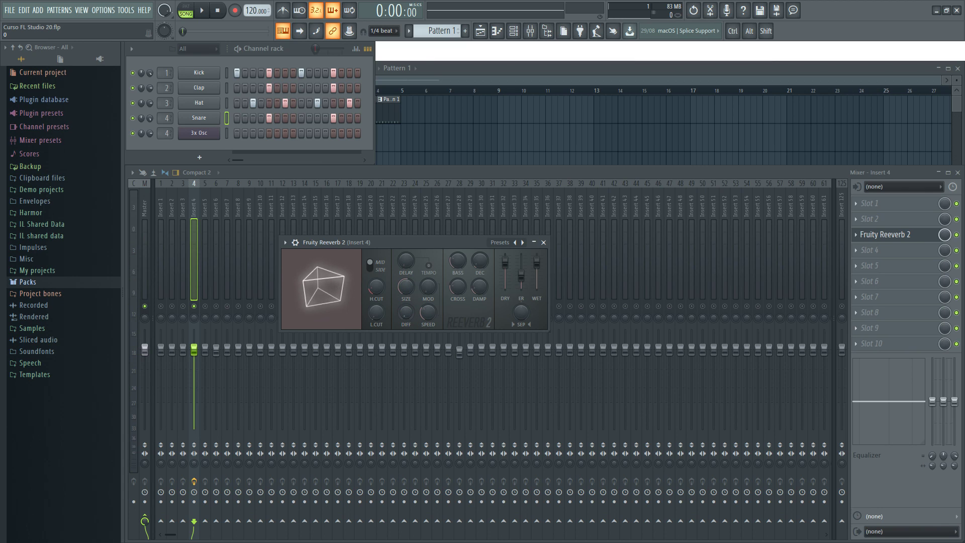
{"action": "left_click_drag", "start_coordinate": [406, 313], "coordinate": [406, 306]}
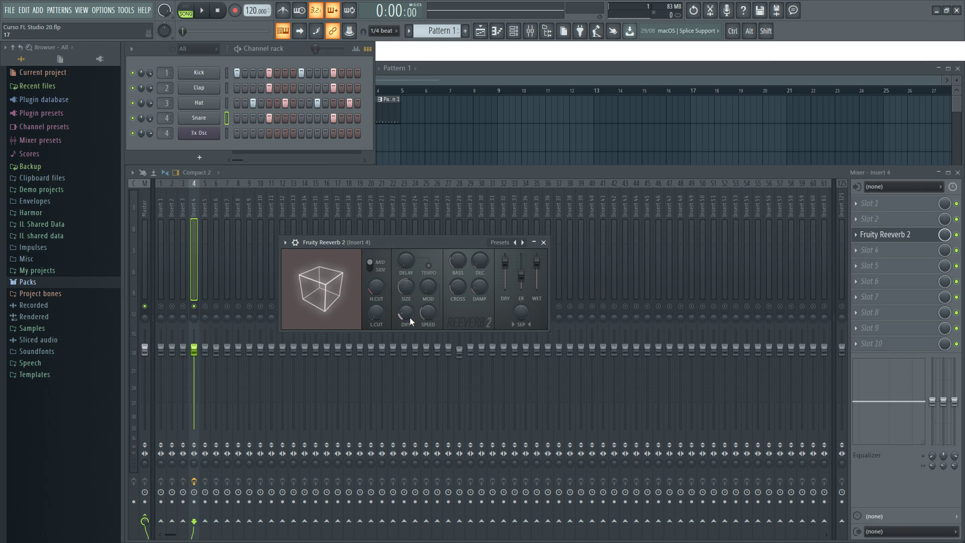
{"action": "left_click_drag", "start_coordinate": [405, 291], "coordinate": [406, 342]}
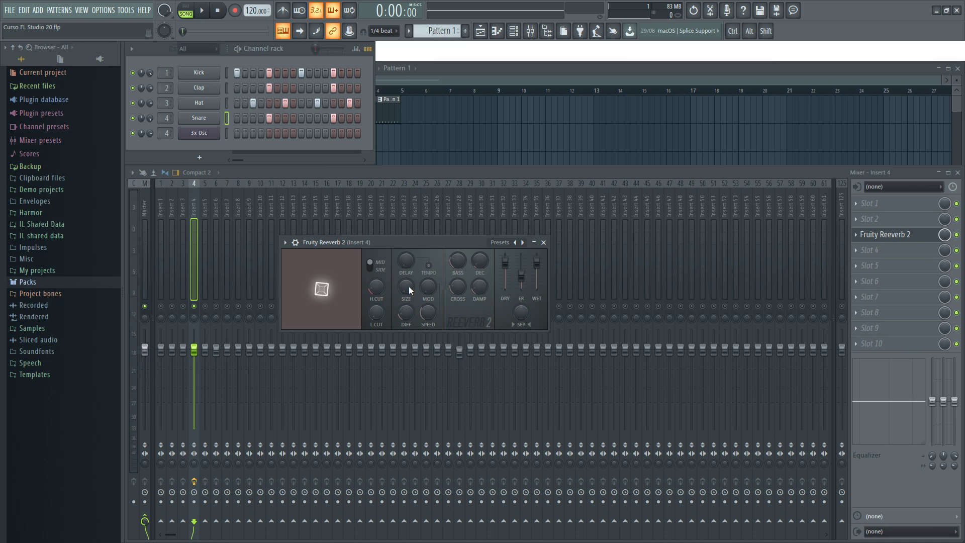
{"action": "key", "text": "z"}
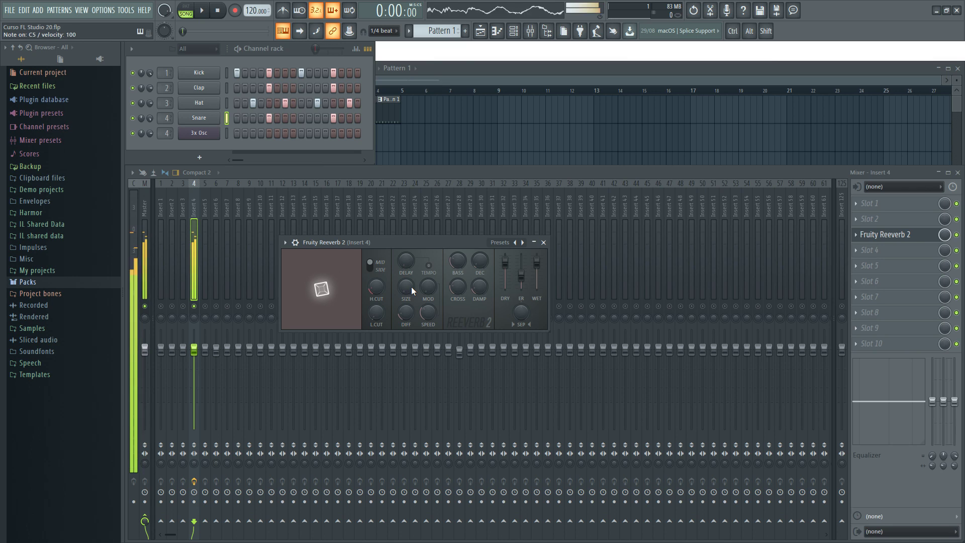
Raise the reverb's room size strongly and audition the snare with the low diffusion
{"action": "left_click_drag", "start_coordinate": [411, 286], "coordinate": [412, 252]}
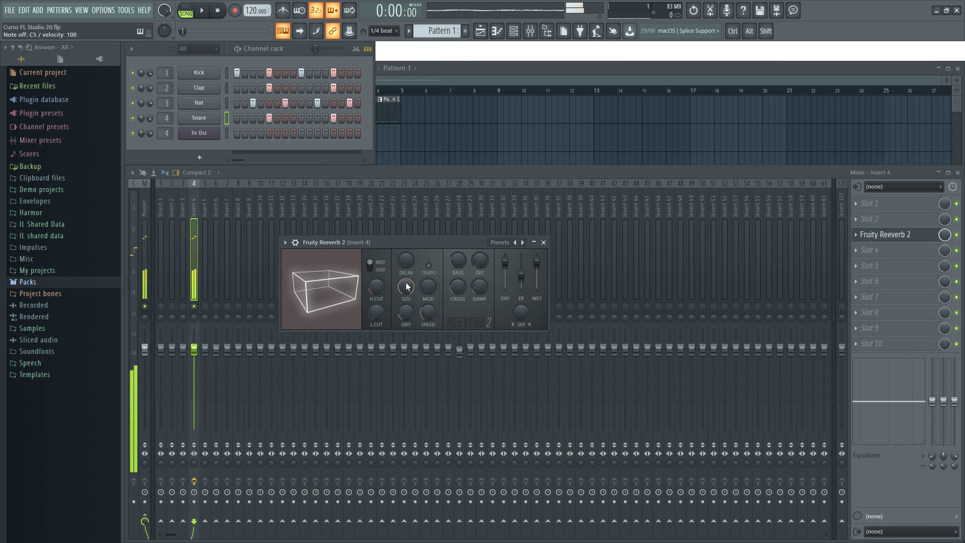
{"action": "key", "text": "z"}
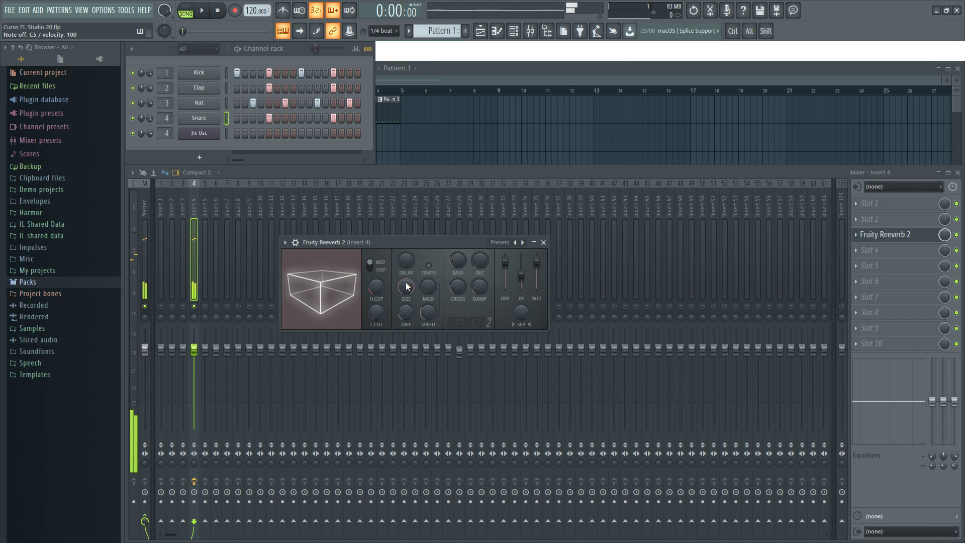
{"action": "key", "text": "z"}
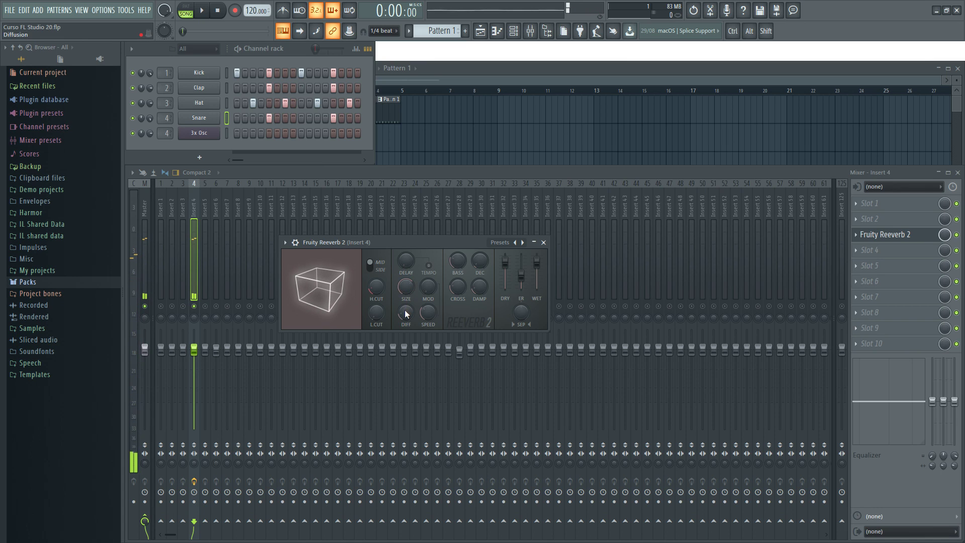
Audition the snare, lower the reverb's diffusion further and play the snare again for comparison
{"action": "key", "text": "z"}
{"action": "key", "text": "z"}
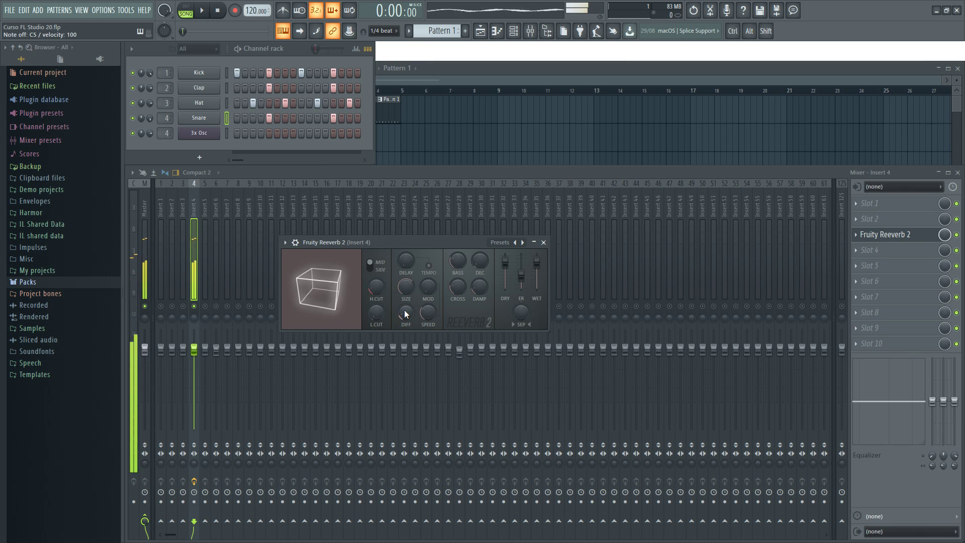
{"action": "key", "text": "z"}
{"action": "left_click_drag", "start_coordinate": [405, 313], "coordinate": [405, 332]}
{"action": "key", "text": "z"}
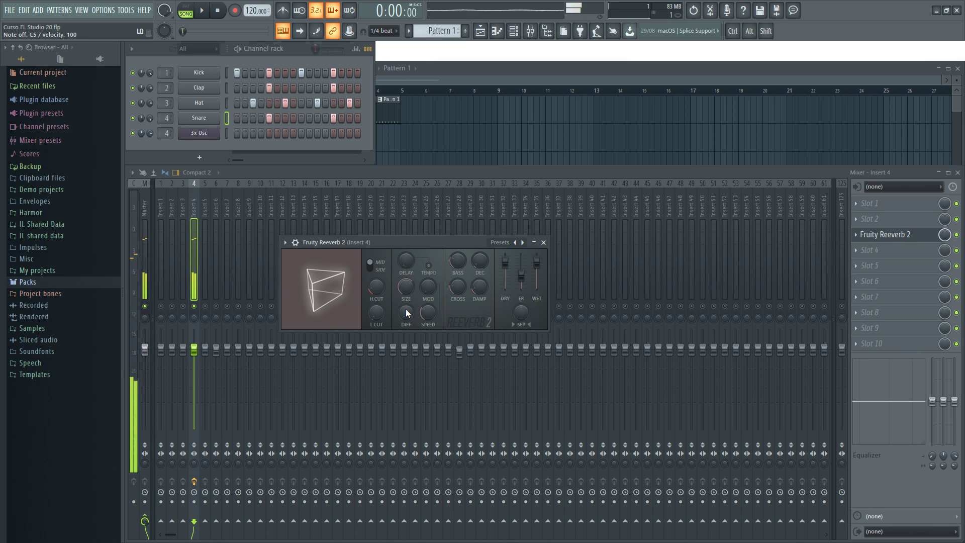
Raise the reverb's modulation depth and modulation speed to their maximum and audition the snare
{"action": "left_click", "coordinate": [434, 288]}
{"action": "key", "text": "z"}
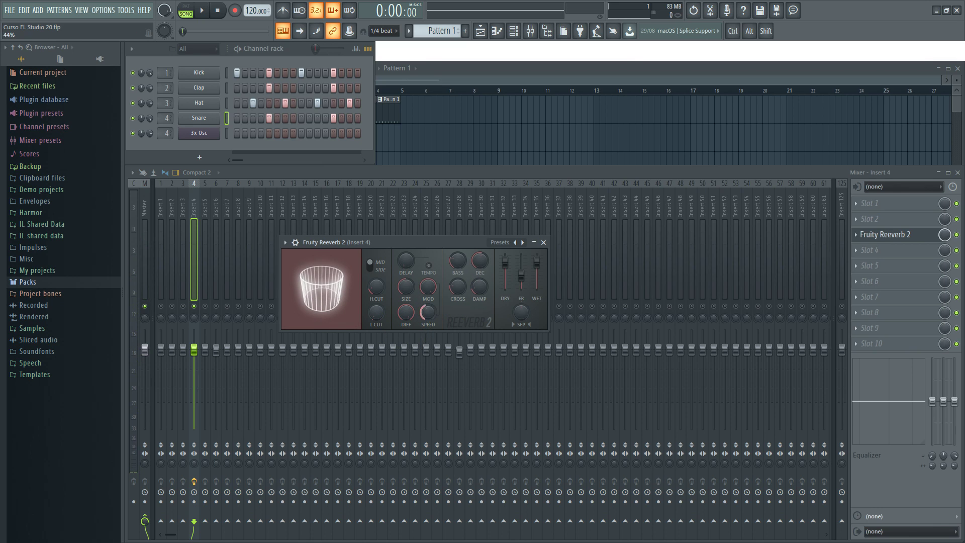
{"action": "key", "text": "z"}
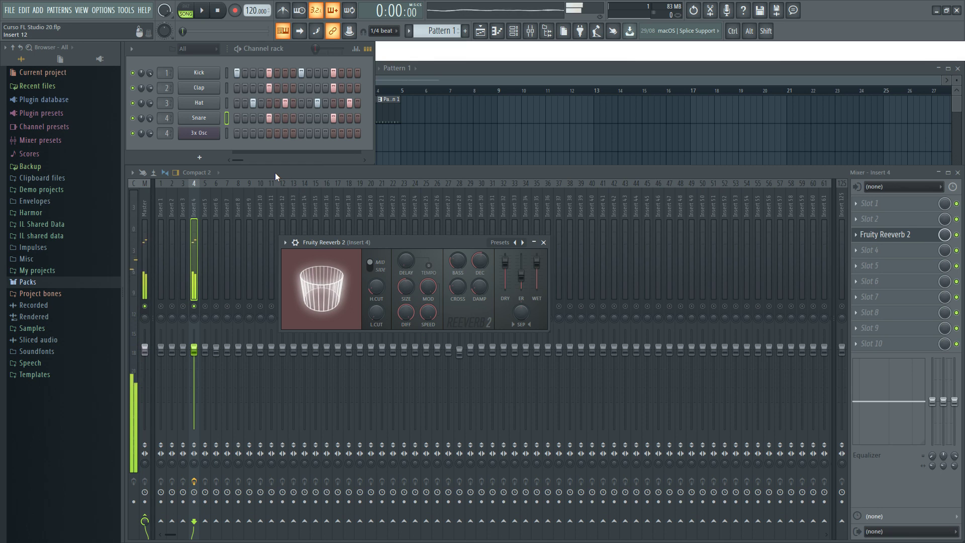
Select the 3x Osc channel as the test sound and raise the reverb's room size
{"action": "left_click", "coordinate": [214, 133]}
{"action": "left_click", "coordinate": [756, 180]}
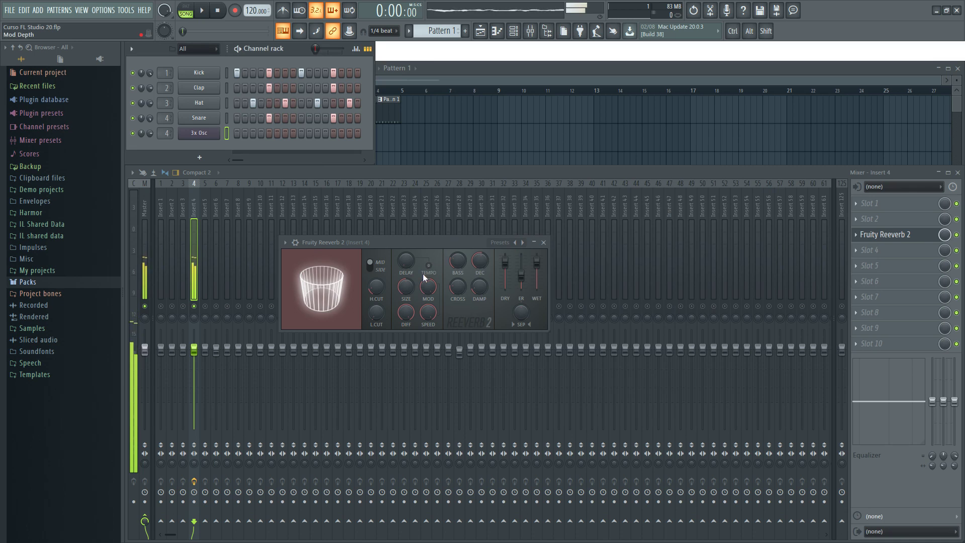
{"action": "left_click_drag", "start_coordinate": [406, 287], "coordinate": [429, 322]}
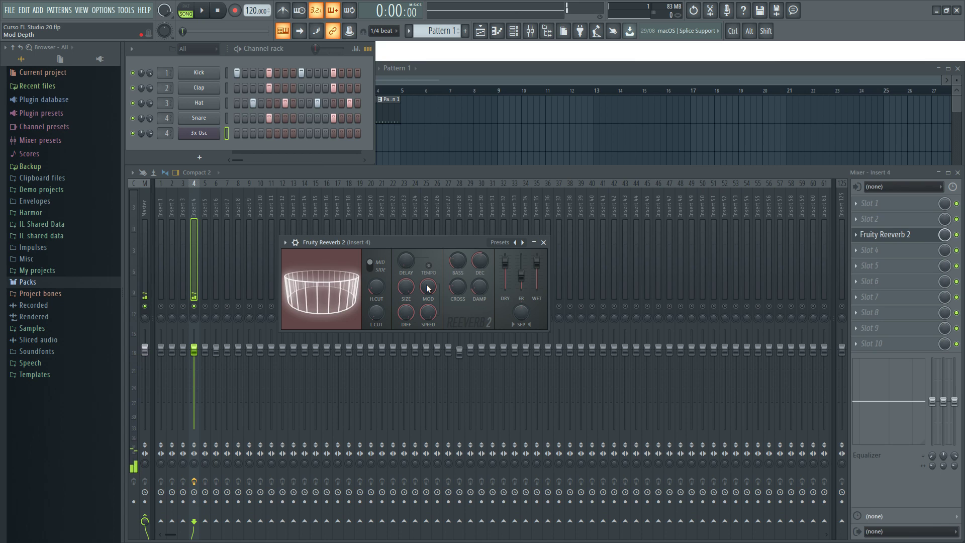
Compare the 3x Osc with the reverb's modulation depth at full and at its minimum
{"action": "key", "text": "q"}
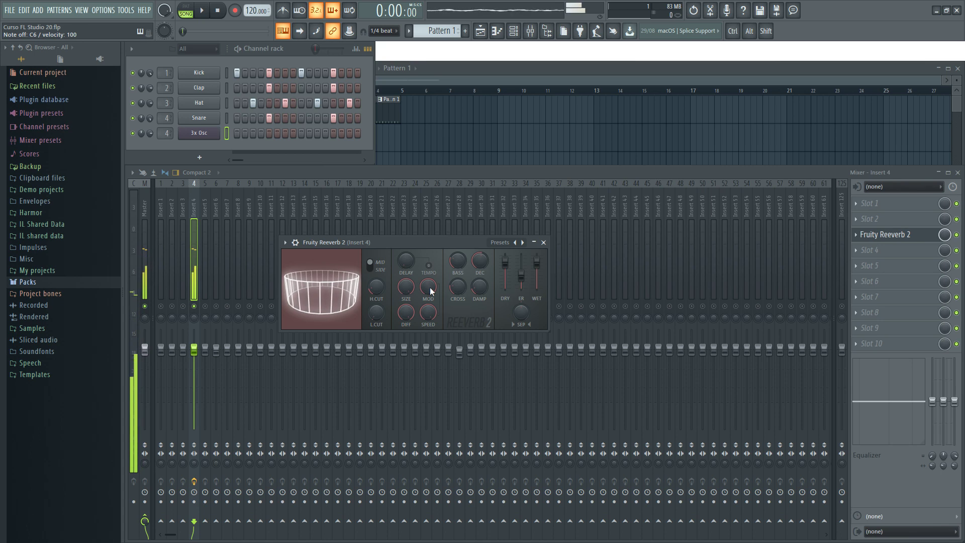
{"action": "left_click_drag", "start_coordinate": [431, 290], "coordinate": [436, 300]}
{"action": "key", "text": "q"}
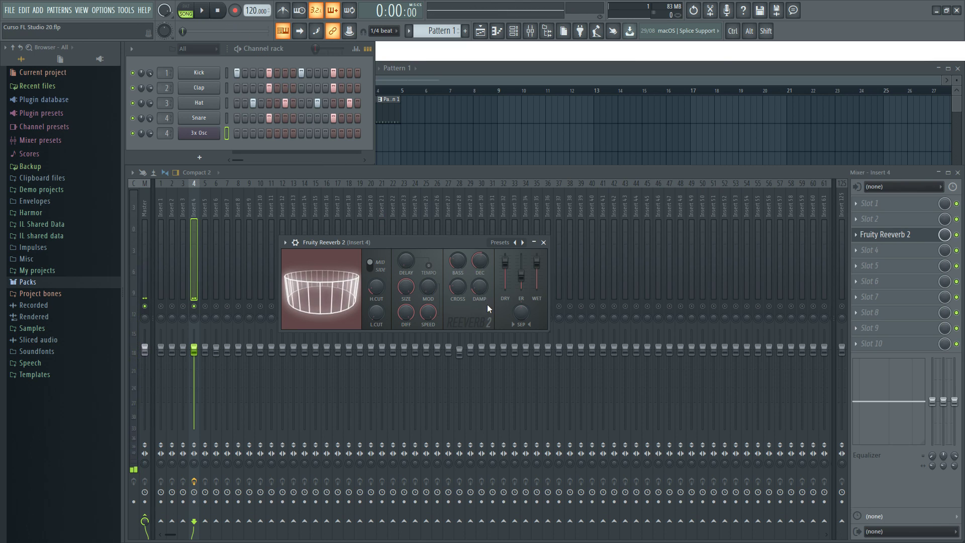
{"action": "key", "text": "q"}
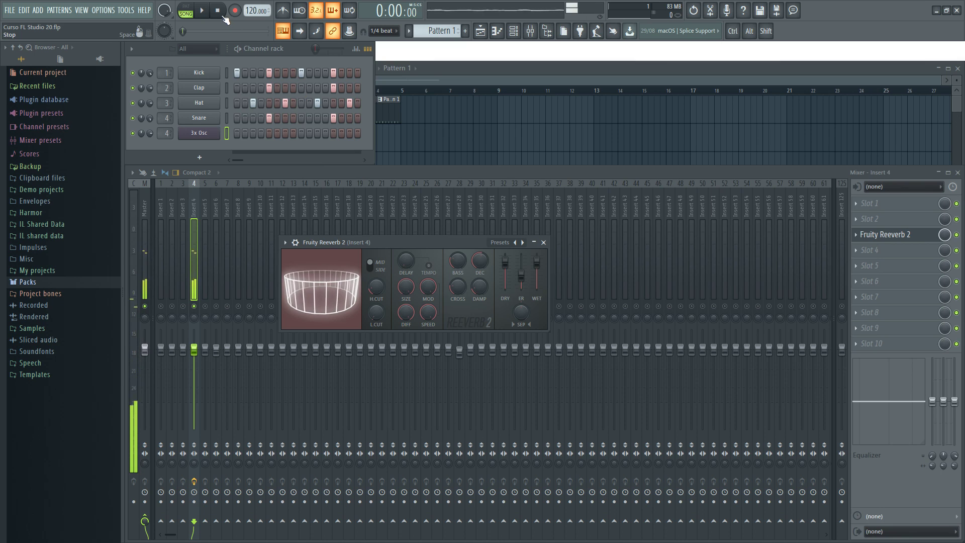
Sweep the reverb's modulation speed up to 100% on the 3x Osc sound, and bring it back down
{"action": "scroll", "coordinate": [426, 311], "scroll_direction": "up", "scroll_amount": 4}
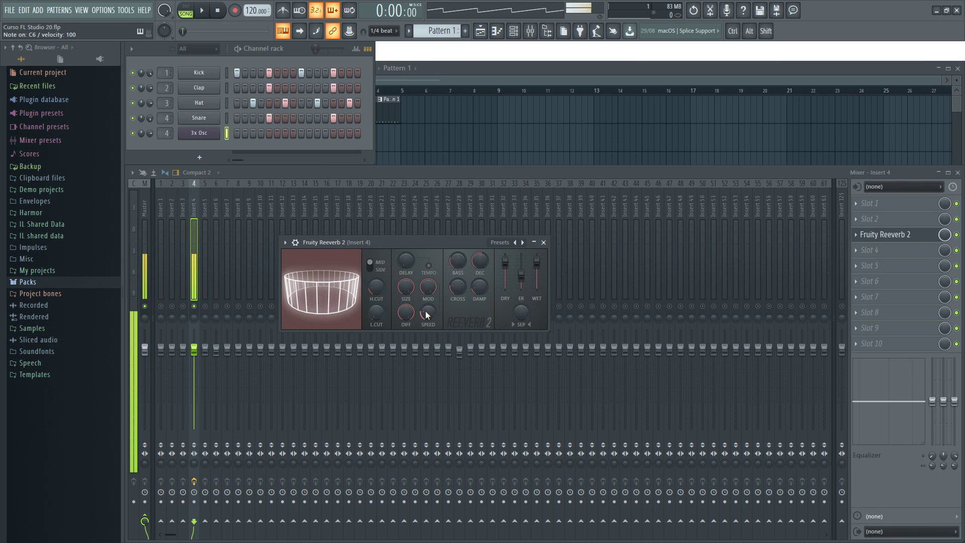
{"action": "scroll", "coordinate": [426, 311], "scroll_direction": "up", "scroll_amount": 3}
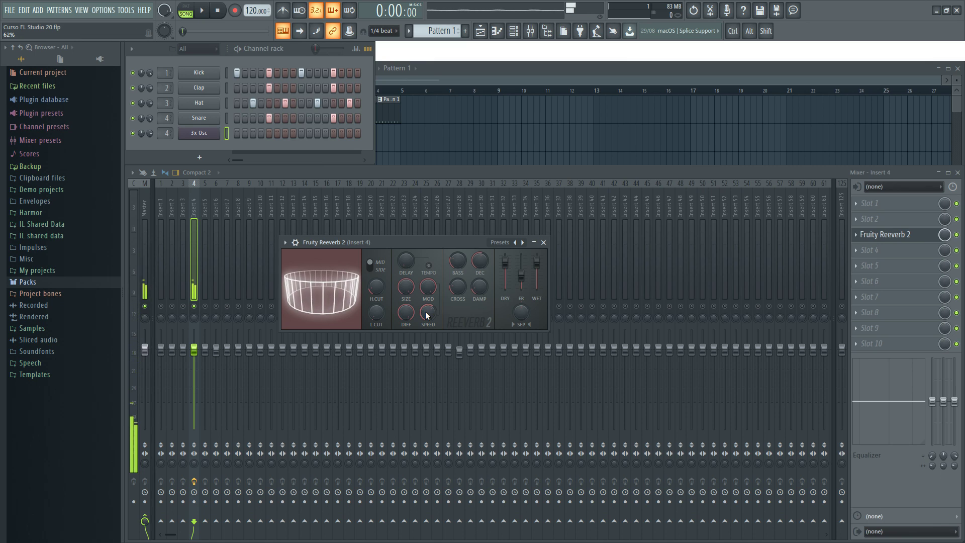
{"action": "left_click_drag", "start_coordinate": [425, 311], "coordinate": [425, 295]}
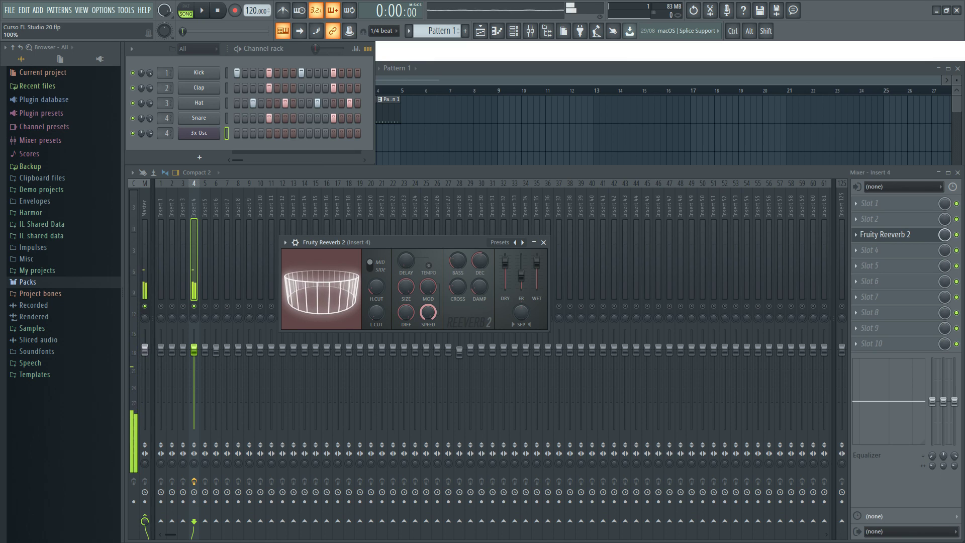
{"action": "left_click_drag", "start_coordinate": [427, 312], "coordinate": [427, 330]}
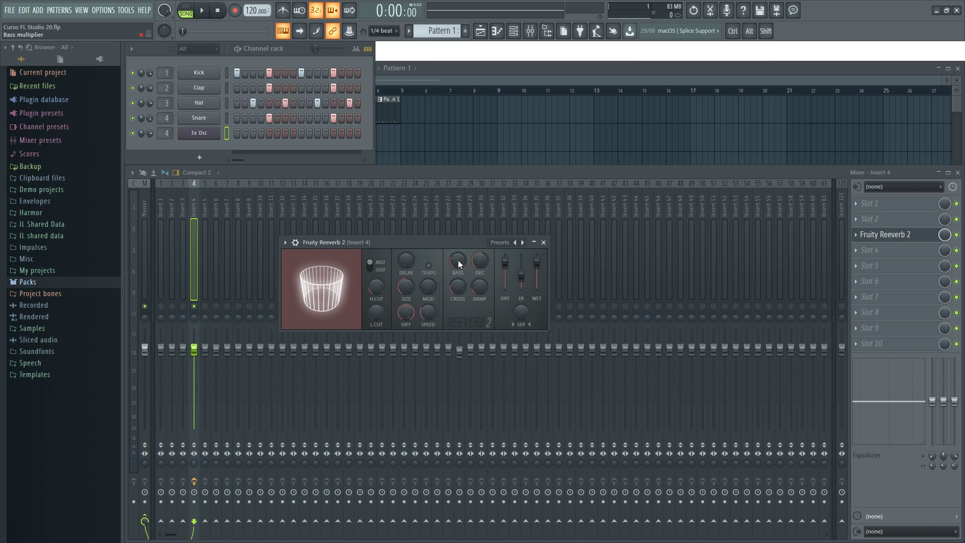
Sweep the reverb's decay time up and down to its minimum and audition the 3x Osc with the short decay
{"action": "mouse_move", "coordinate": [481, 260]}
{"action": "left_mouse_down"}
{"action": "mouse_move", "coordinate": [481, 274]}
{"action": "mouse_move", "coordinate": [482, 249]}
{"action": "left_mouse_up"}
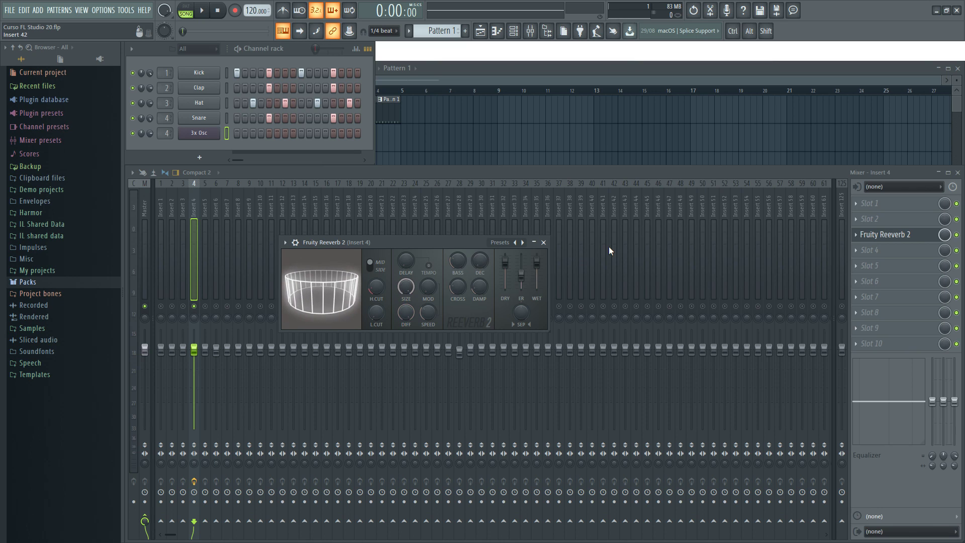
{"action": "left_click_drag", "start_coordinate": [480, 260], "coordinate": [480, 266]}
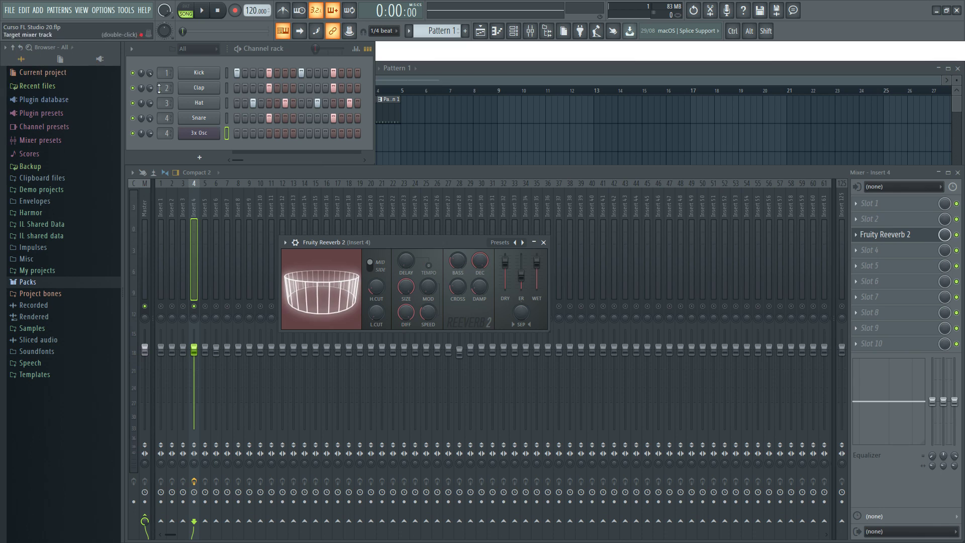
{"action": "left_click_drag", "start_coordinate": [480, 260], "coordinate": [481, 301]}
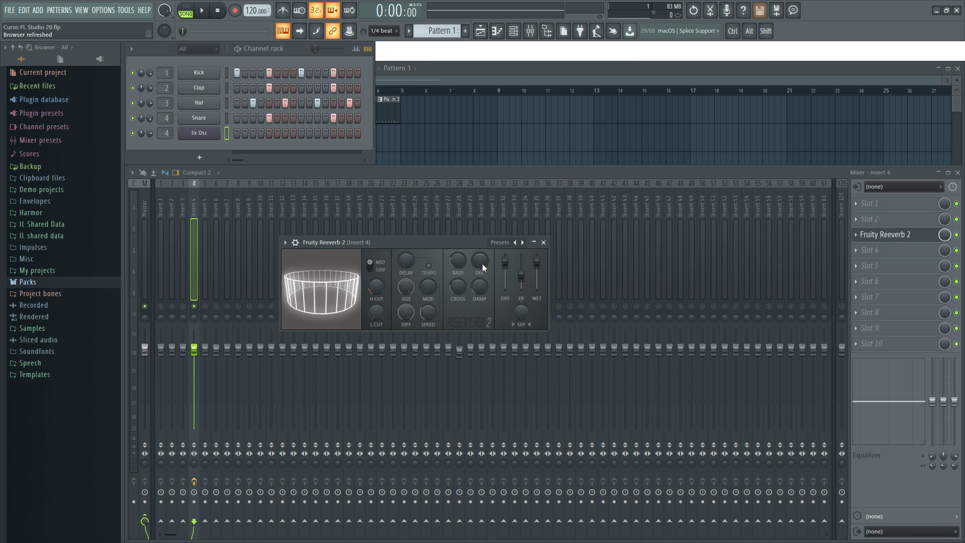
{"action": "key", "text": "z"}
{"action": "key", "text": "z"}
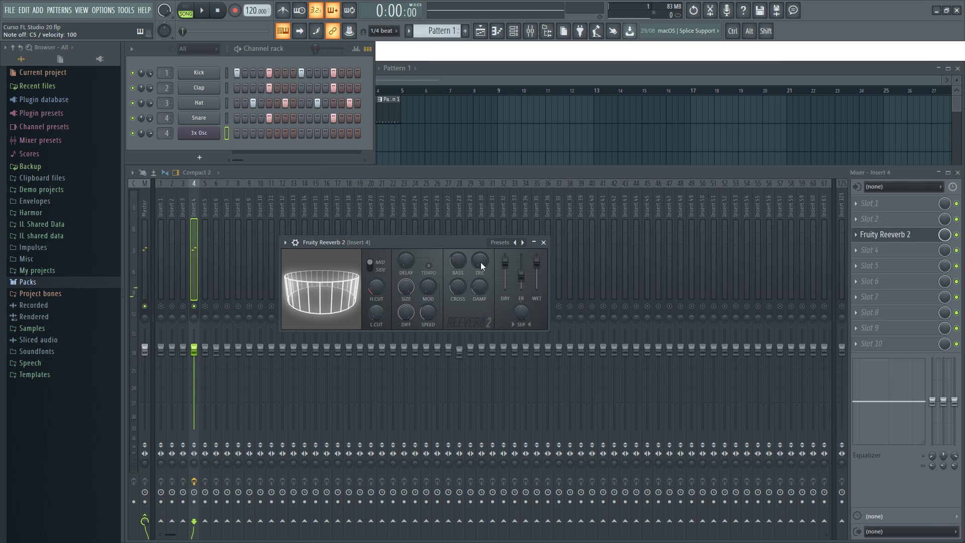
{"action": "key", "text": "z"}
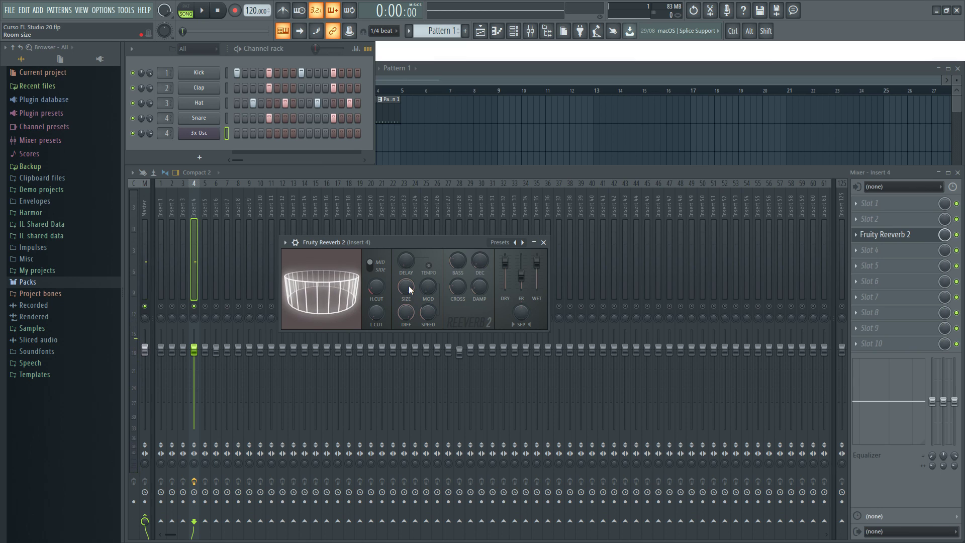
Audition the 3x Osc with maximum decay time, minimum room size and low diffusion, and raise the diffusion back up
{"action": "left_click_drag", "start_coordinate": [408, 286], "coordinate": [409, 272]}
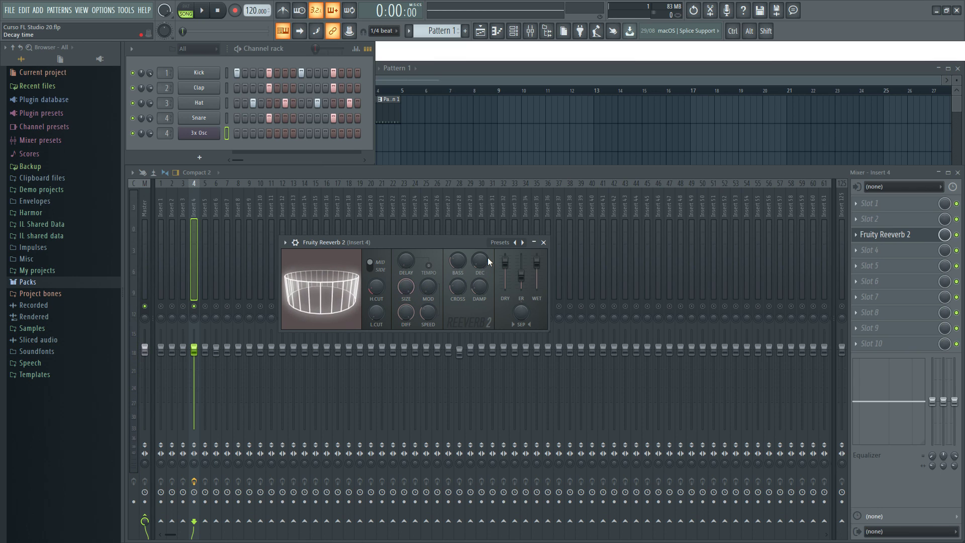
{"action": "left_click_drag", "start_coordinate": [479, 261], "coordinate": [478, 236]}
{"action": "left_click_drag", "start_coordinate": [406, 286], "coordinate": [406, 306]}
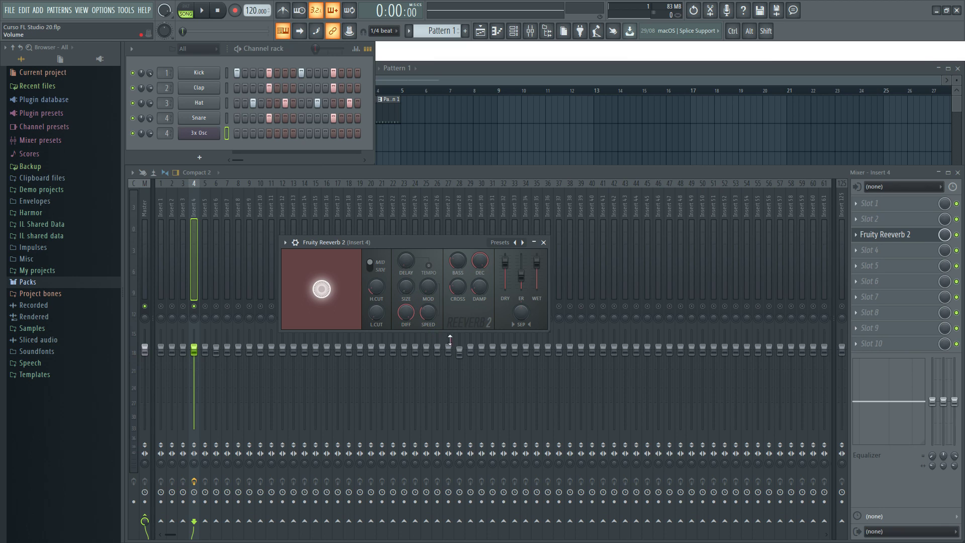
{"action": "left_click_drag", "start_coordinate": [406, 312], "coordinate": [406, 332]}
{"action": "key", "text": "z"}
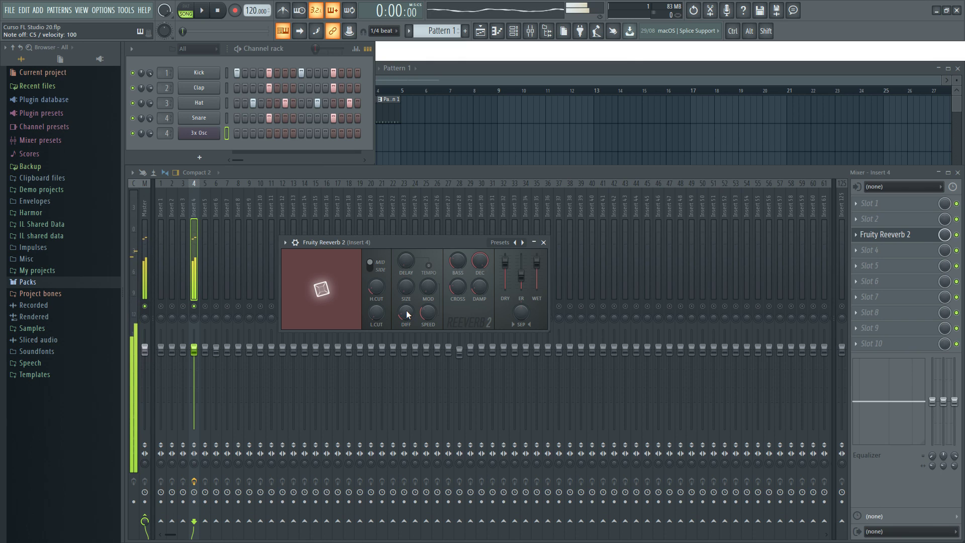
{"action": "scroll", "coordinate": [402, 291], "scroll_direction": "up", "scroll_amount": 10}
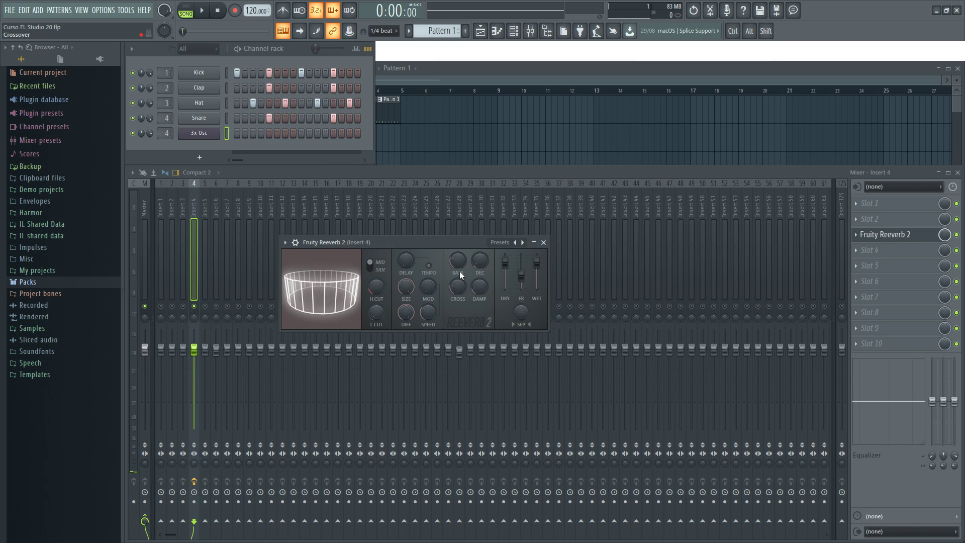
Select the Snare channel and adjust the reverb's damping while auditioning the snare
{"action": "left_click", "coordinate": [483, 285]}
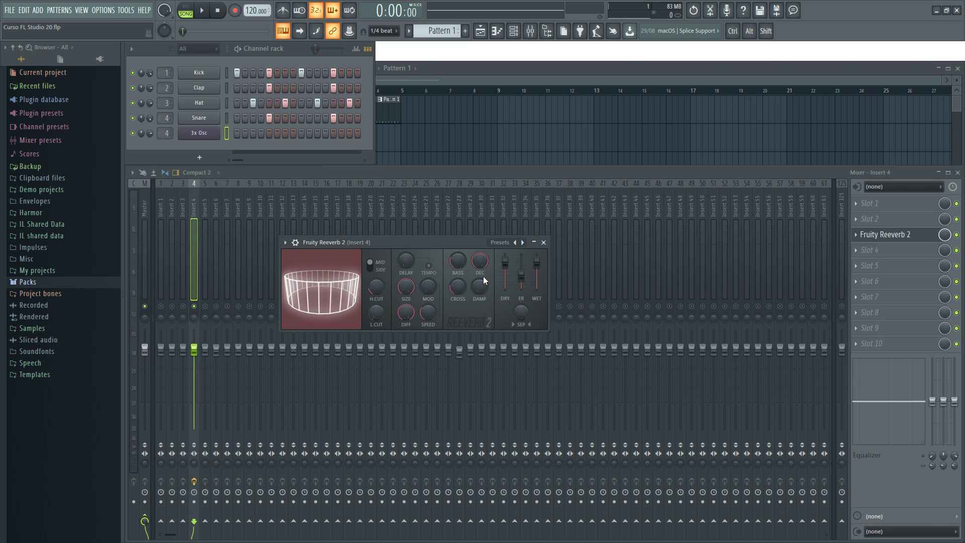
{"action": "left_click", "coordinate": [227, 117]}
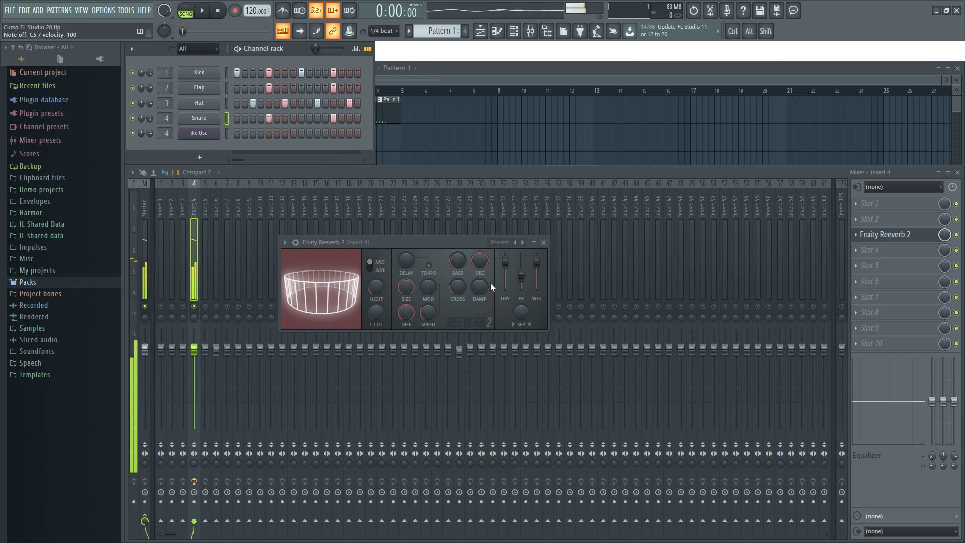
{"action": "left_click_drag", "start_coordinate": [481, 284], "coordinate": [480, 315]}
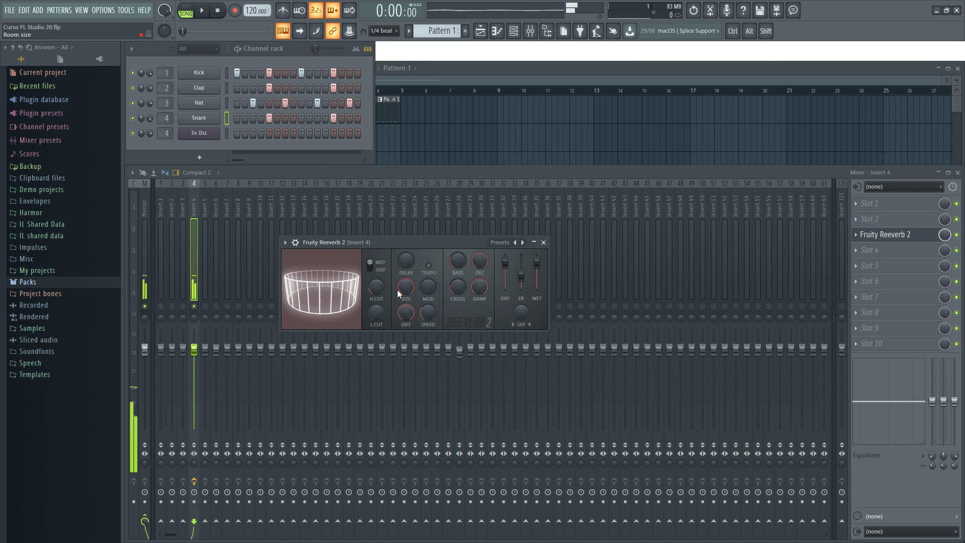
Vary the reverb's high cut up to its maximum and audition the snare
{"action": "left_click_drag", "start_coordinate": [375, 288], "coordinate": [375, 288]}
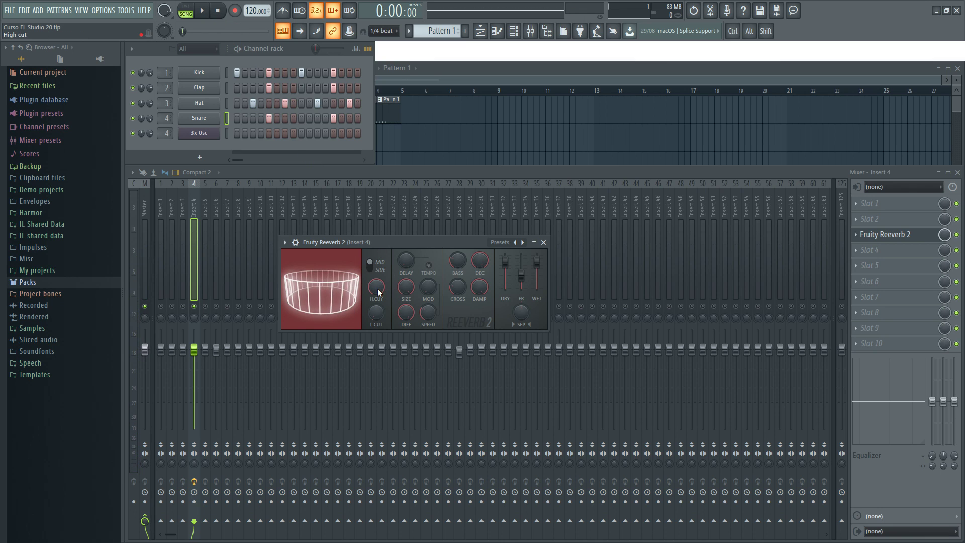
{"action": "mouse_move", "coordinate": [375, 286]}
{"action": "left_mouse_down"}
{"action": "mouse_move", "coordinate": [375, 317]}
{"action": "mouse_move", "coordinate": [375, 272]}
{"action": "left_mouse_up"}
{"action": "key", "text": "z"}
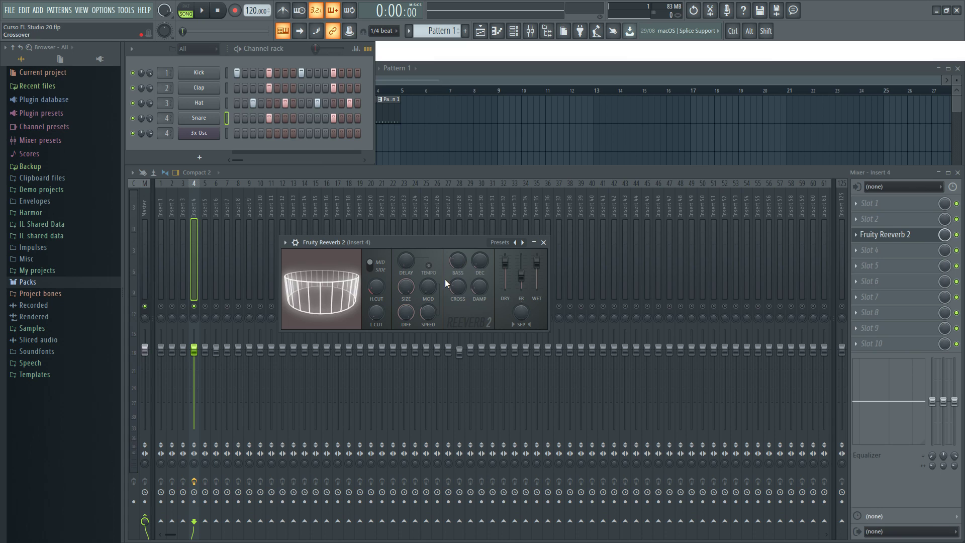
Select the 3x Osc channel, shift the reverb's window slightly and audition a low note
{"action": "left_click", "coordinate": [227, 133]}
{"action": "left_click_drag", "start_coordinate": [478, 246], "coordinate": [461, 243]}
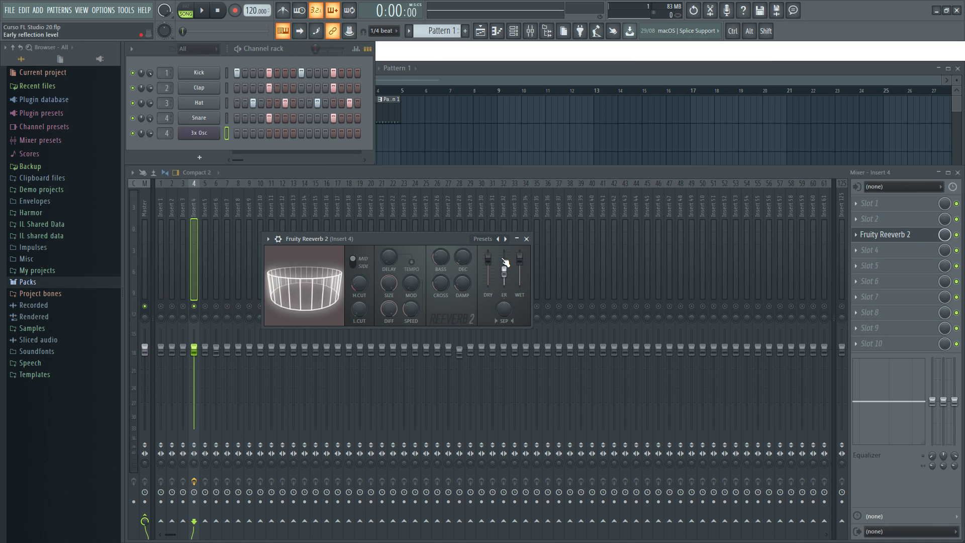
{"action": "key", "text": "z"}
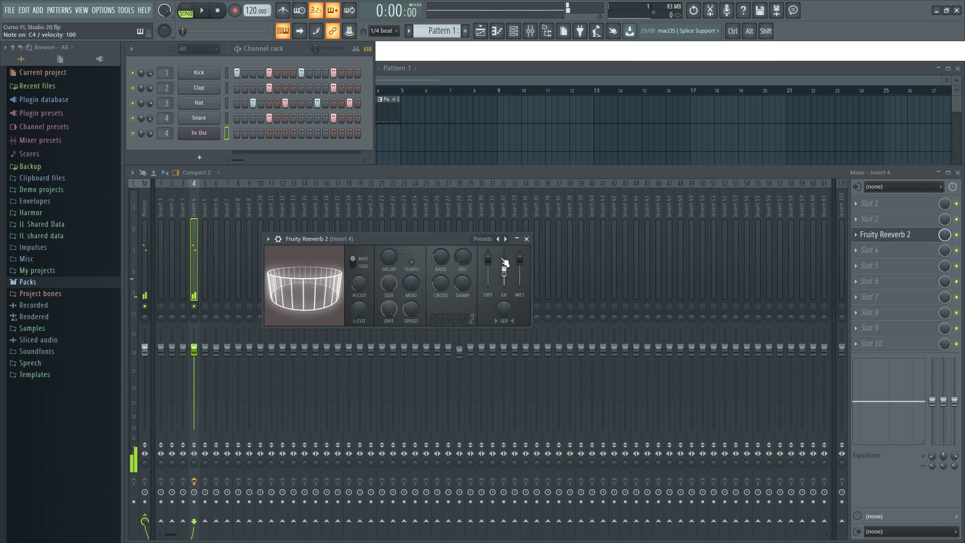
Adjust the reverb's bass multiplier and compare its effect on low 3x Osc notes
{"action": "mouse_move", "coordinate": [440, 258]}
{"action": "left_mouse_down"}
{"action": "mouse_move", "coordinate": [439, 238]}
{"action": "mouse_move", "coordinate": [440, 257]}
{"action": "left_mouse_up"}
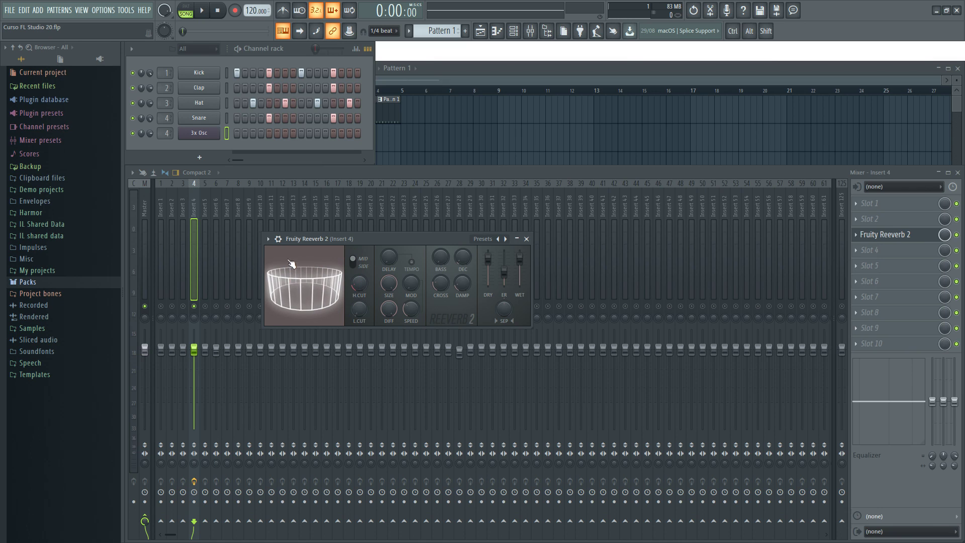
{"action": "mouse_move", "coordinate": [441, 257]}
{"action": "left_mouse_down"}
{"action": "mouse_move", "coordinate": [443, 266]}
{"action": "mouse_move", "coordinate": [445, 255]}
{"action": "left_mouse_up"}
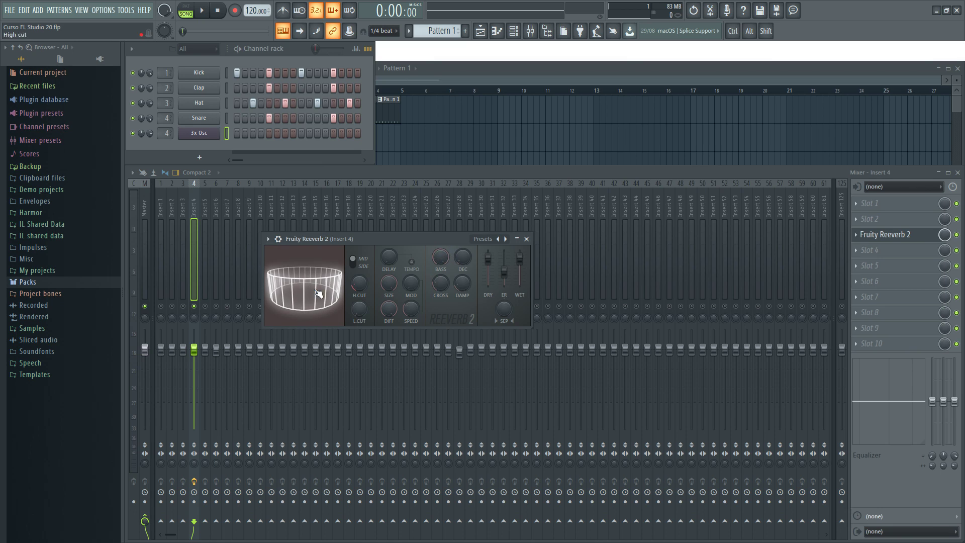
{"action": "left_click_drag", "start_coordinate": [419, 236], "coordinate": [420, 235]}
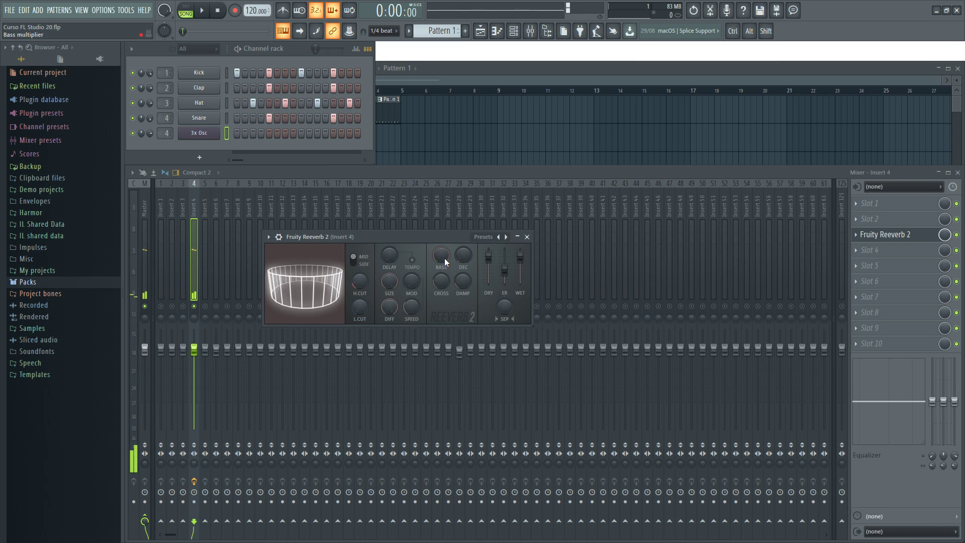
{"action": "key", "text": "z"}
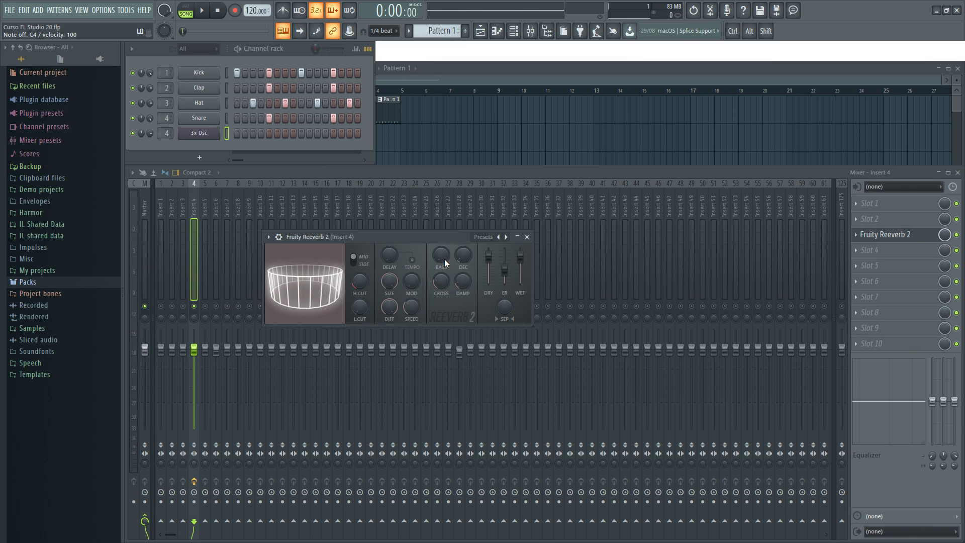
{"action": "key", "text": "z"}
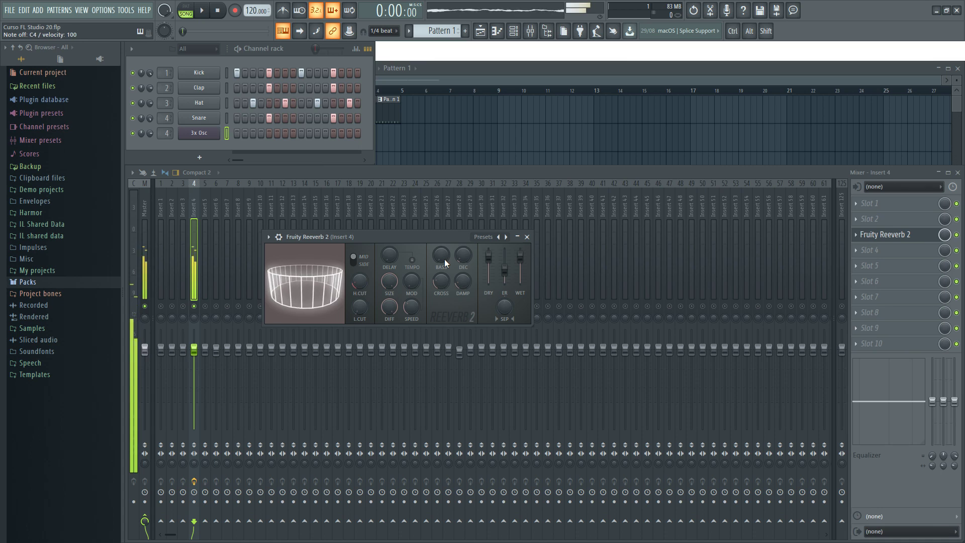
{"action": "left_click", "coordinate": [441, 256]}
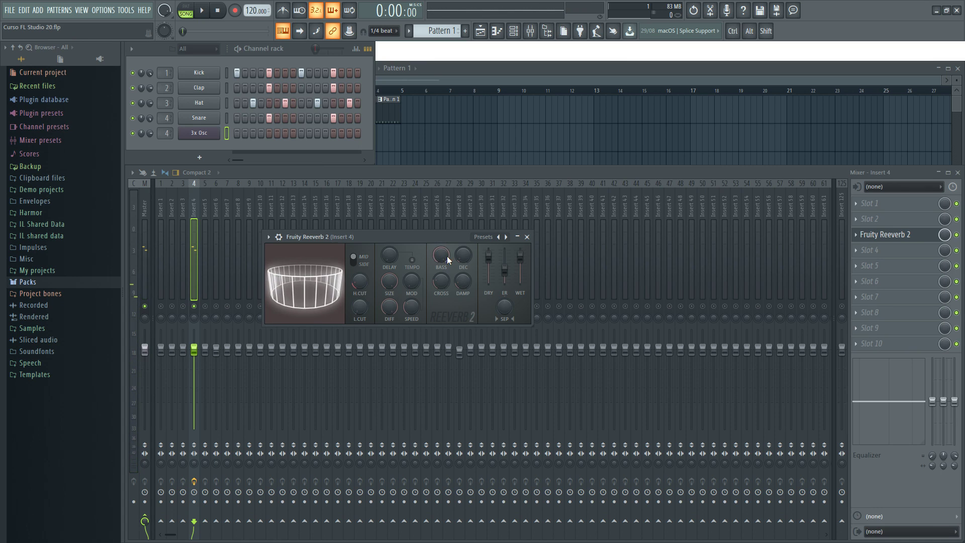
Compare the reverb's crossover between 25 Hz and 2000 Hz while auditioning low 3x Osc notes
{"action": "key", "text": "z"}
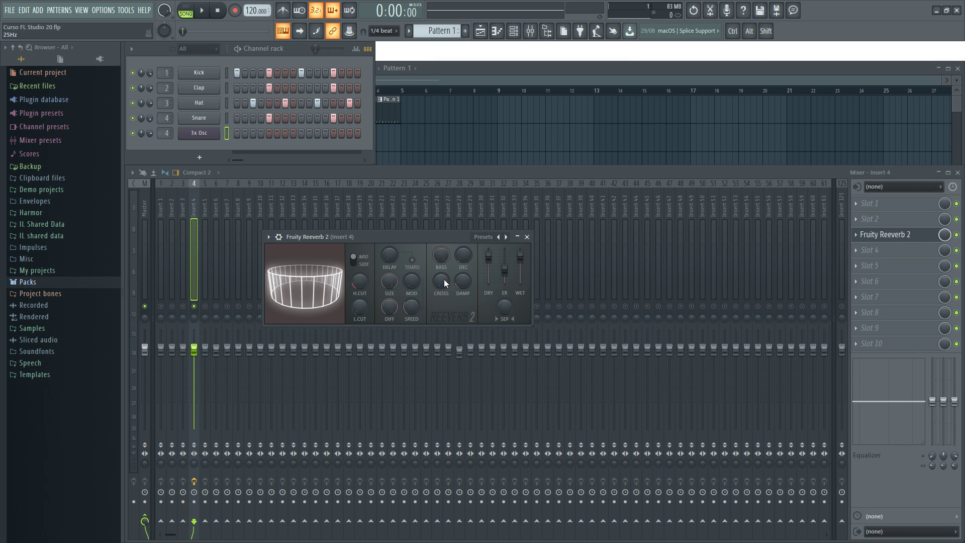
{"action": "left_click", "coordinate": [442, 253]}
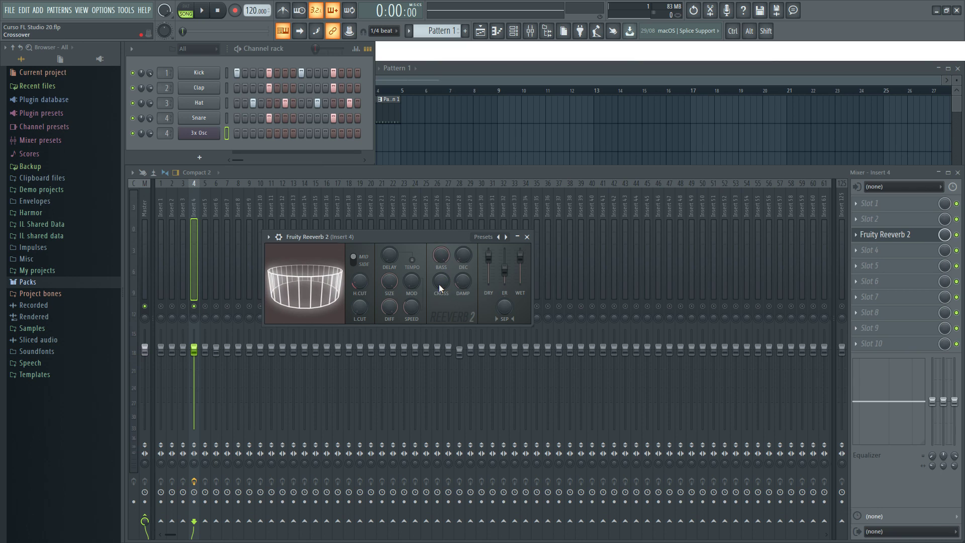
{"action": "key", "text": "z"}
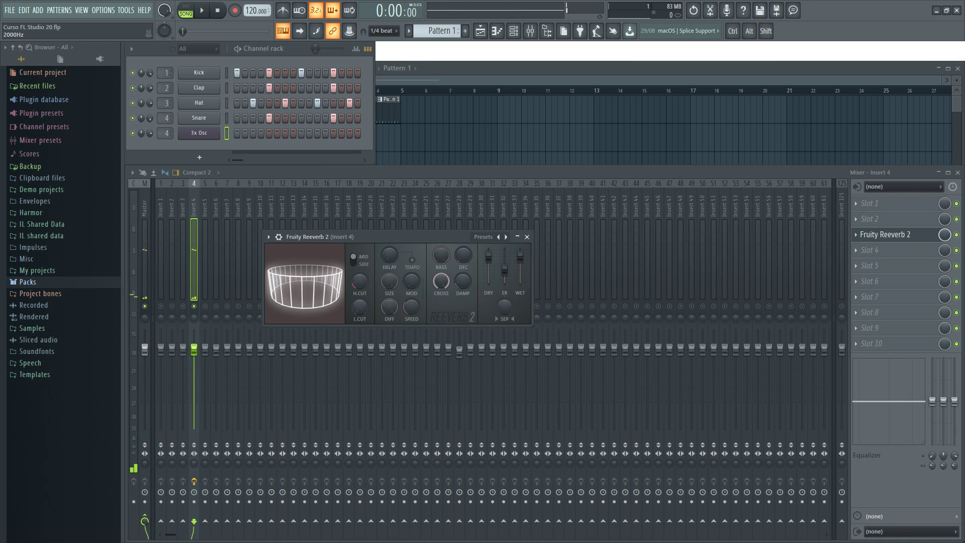
{"action": "key", "text": "z"}
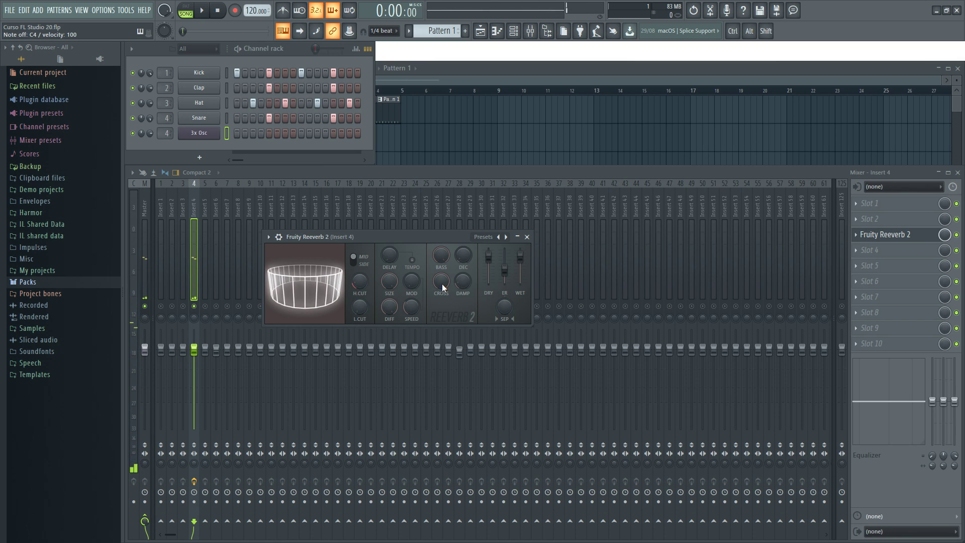
{"action": "key", "text": "z"}
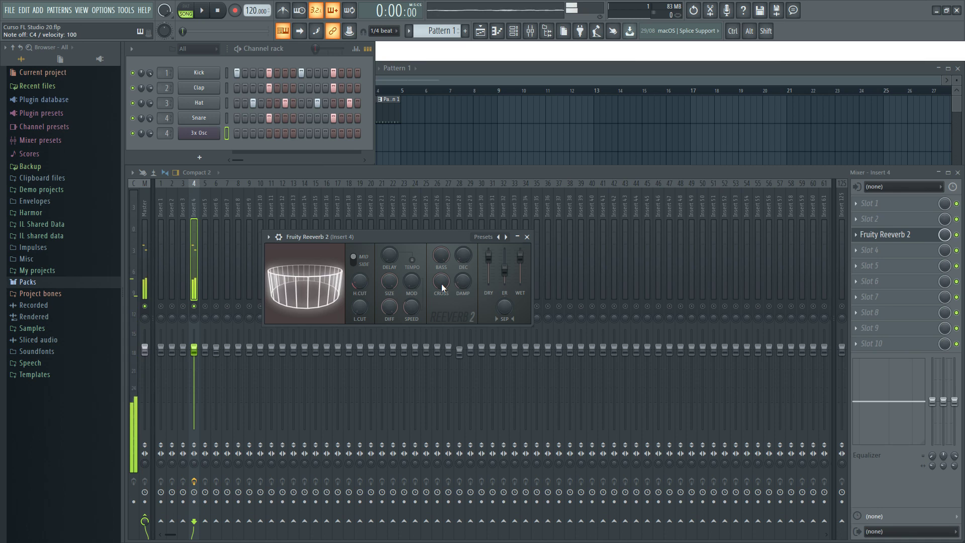
{"action": "key", "text": "z"}
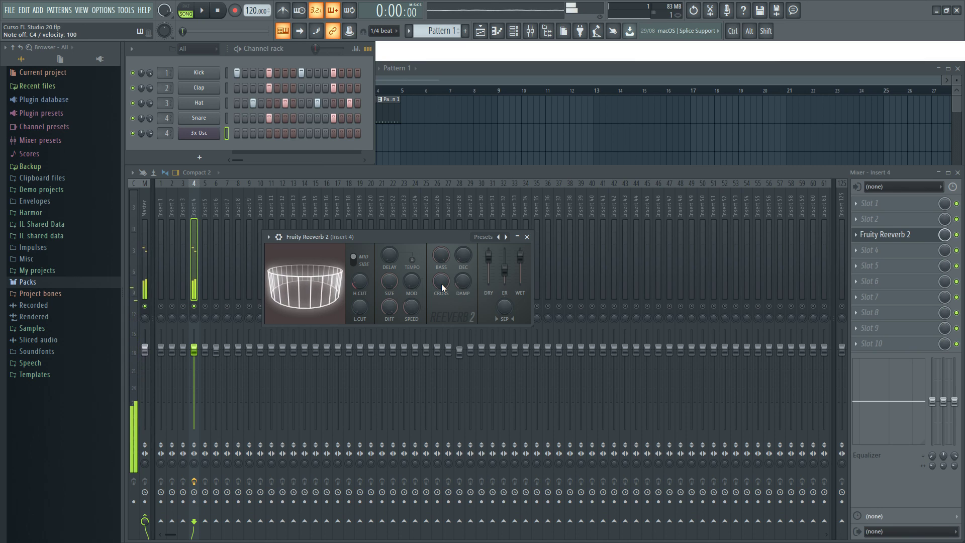
{"action": "key", "text": "z"}
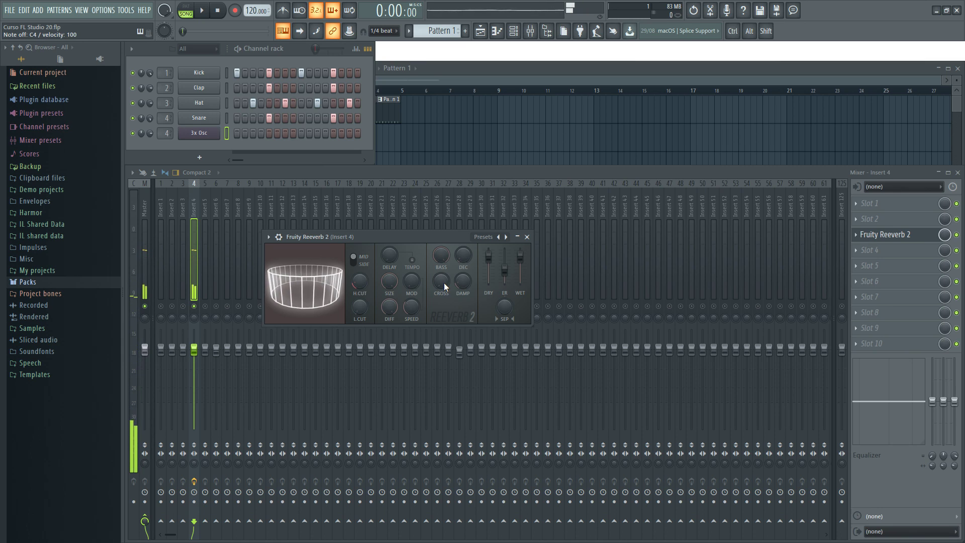
Lower the reverb's crossover to 25 Hz, vary it again and audition the low 3x Osc note
{"action": "key", "text": "z"}
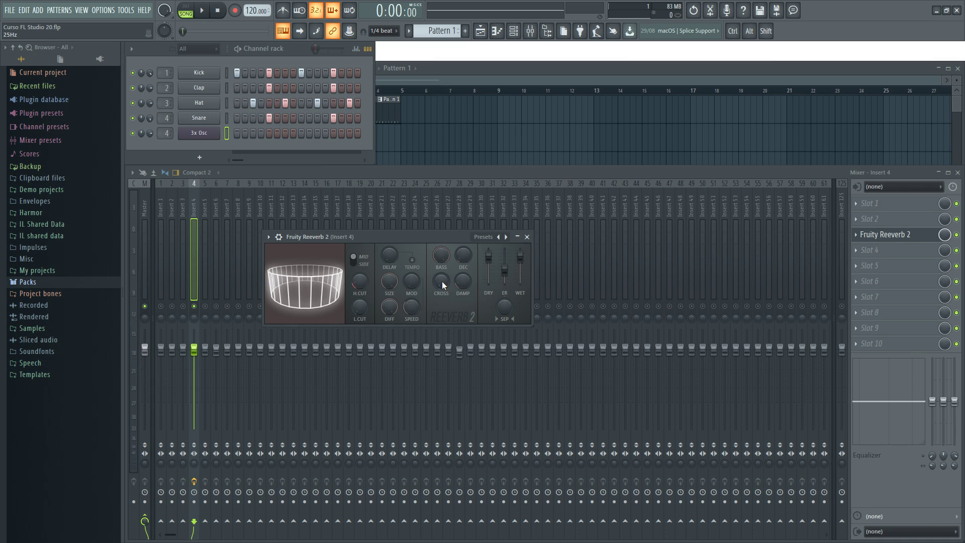
{"action": "key", "text": "z"}
{"action": "left_click_drag", "start_coordinate": [441, 282], "coordinate": [442, 271]}
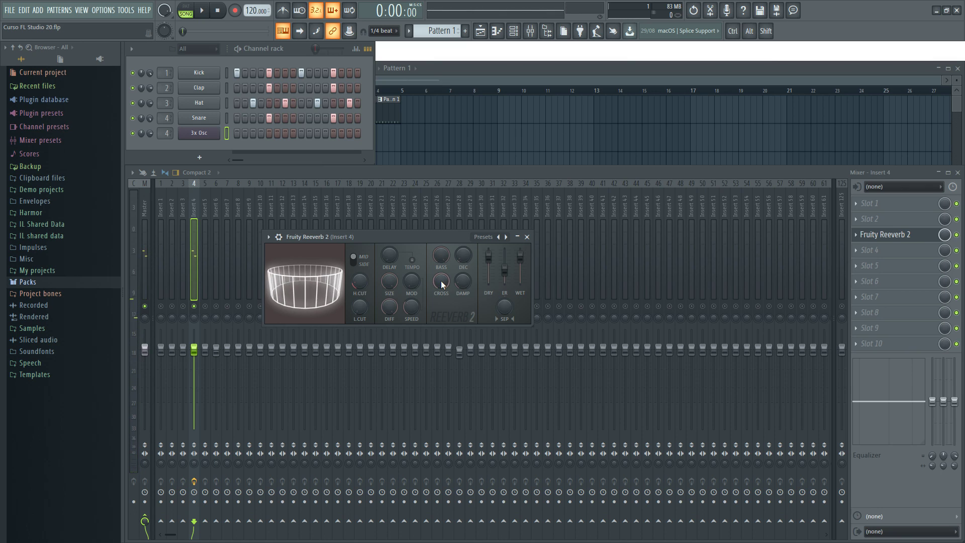
{"action": "key", "text": "z"}
{"action": "key", "text": "z"}
{"action": "key", "text": "z"}
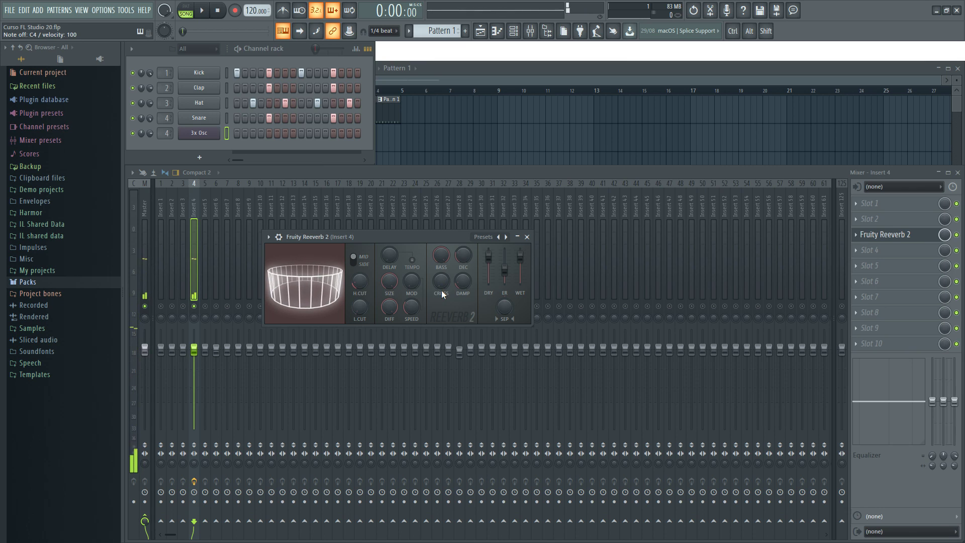
Try lower crossover settings such as 514 Hz and 120 Hz on a low 3x Osc note and readjust the crossover
{"action": "key", "text": "z"}
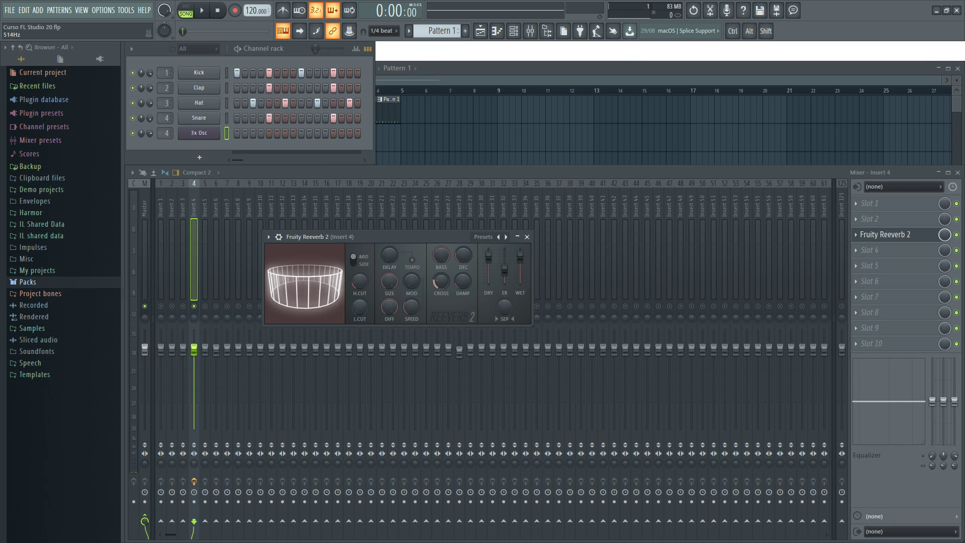
{"action": "key", "text": "z"}
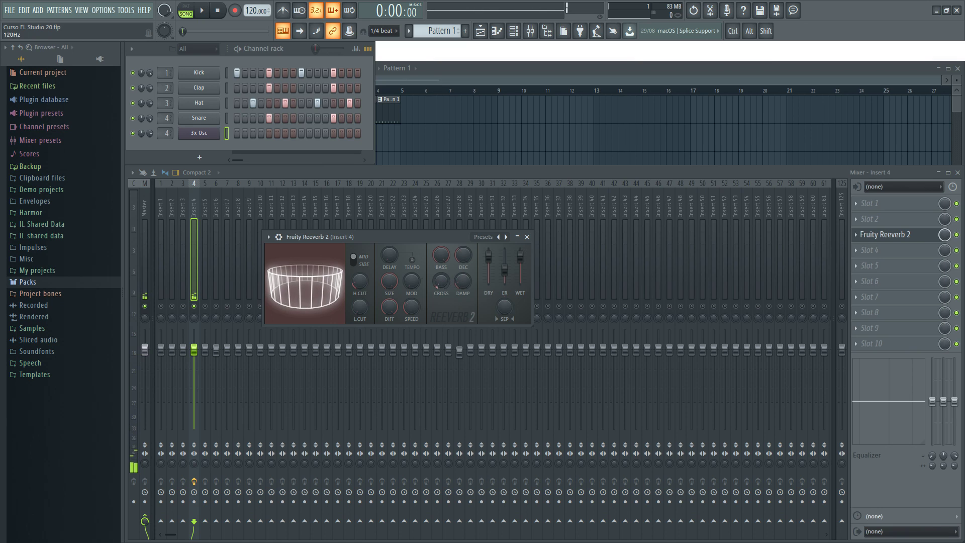
{"action": "key", "text": "z"}
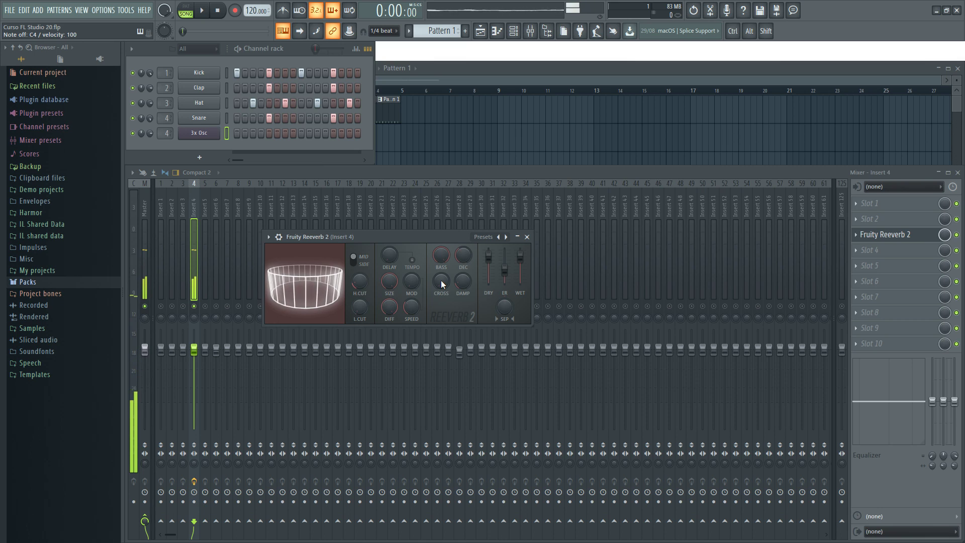
{"action": "left_click_drag", "start_coordinate": [441, 280], "coordinate": [430, 264]}
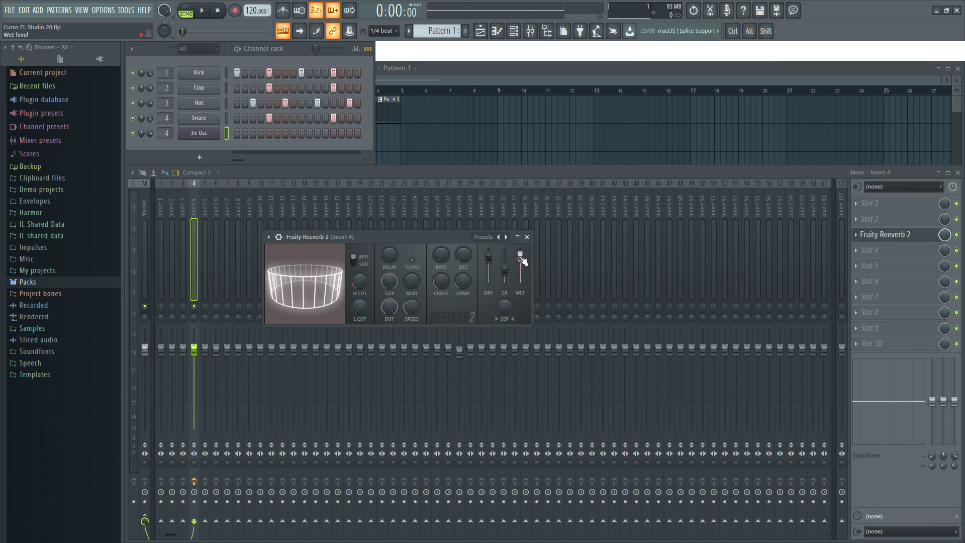
Audition the 3x Osc, lower the reverb's wet and early reflection levels to minimum and audition the dry sound alone
{"action": "key", "text": "z"}
{"action": "key", "text": "z"}
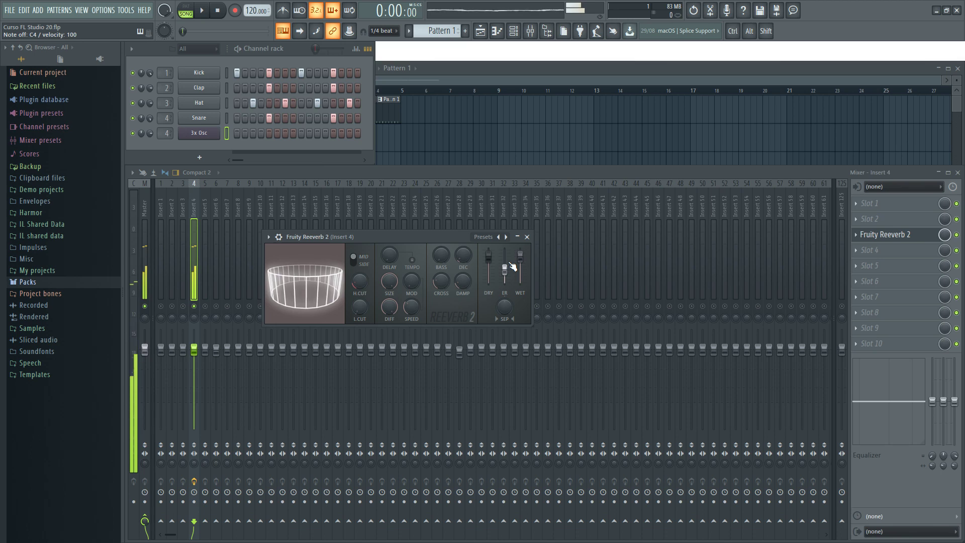
{"action": "key", "text": "z"}
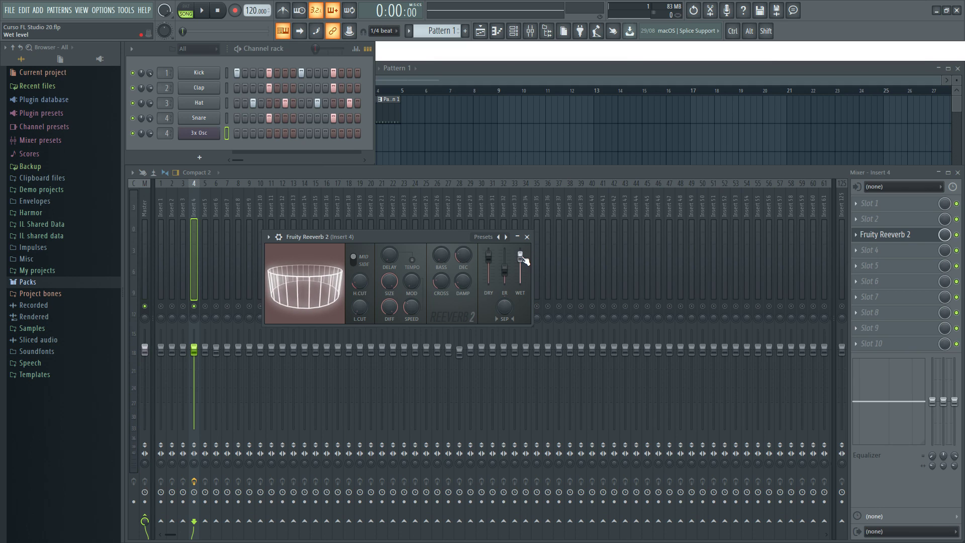
{"action": "left_click_drag", "start_coordinate": [521, 256], "coordinate": [521, 283]}
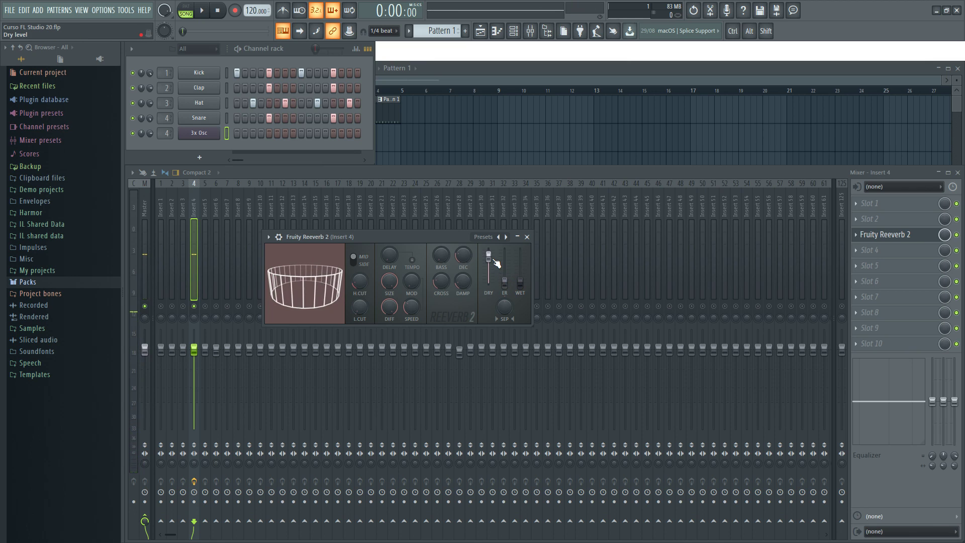
{"action": "key", "text": "z"}
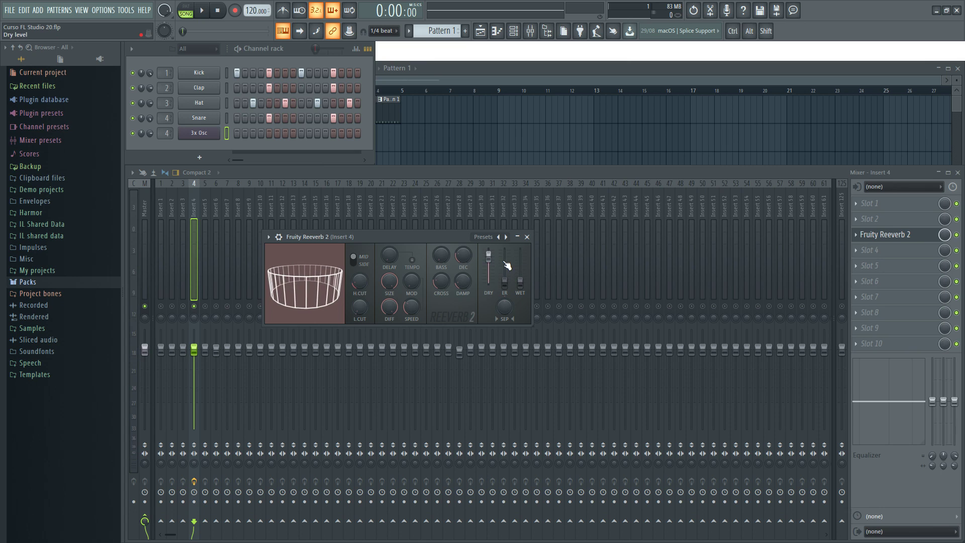
Raise the reverb's wet level and lower its dry level to minimum, auditioning only the wet 3x Osc signal
{"action": "left_click_drag", "start_coordinate": [520, 281], "coordinate": [491, 283]}
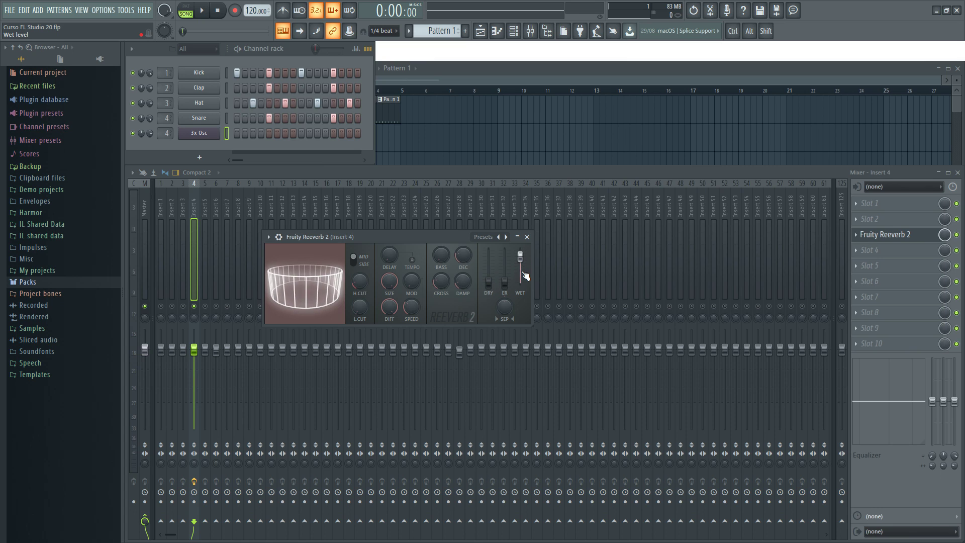
{"action": "key", "text": "z"}
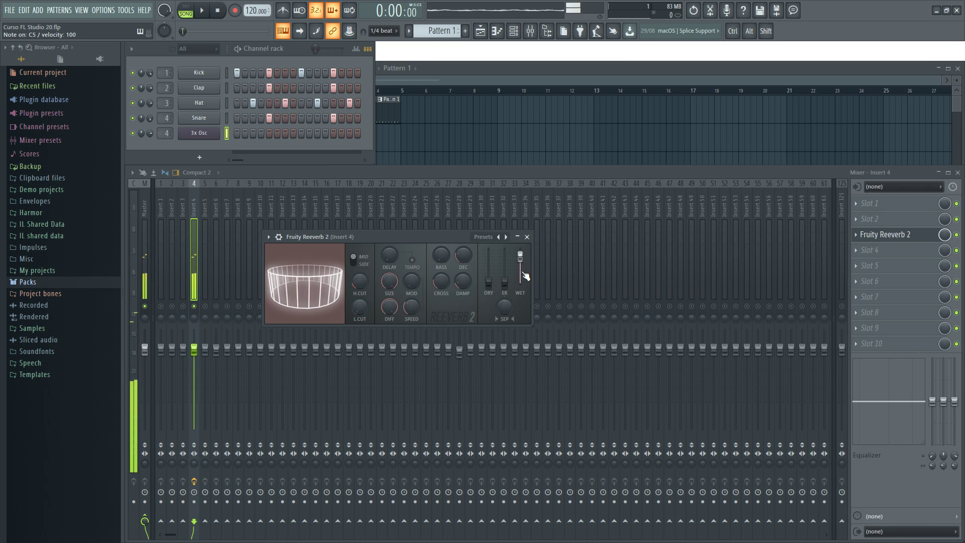
{"action": "key", "text": "z"}
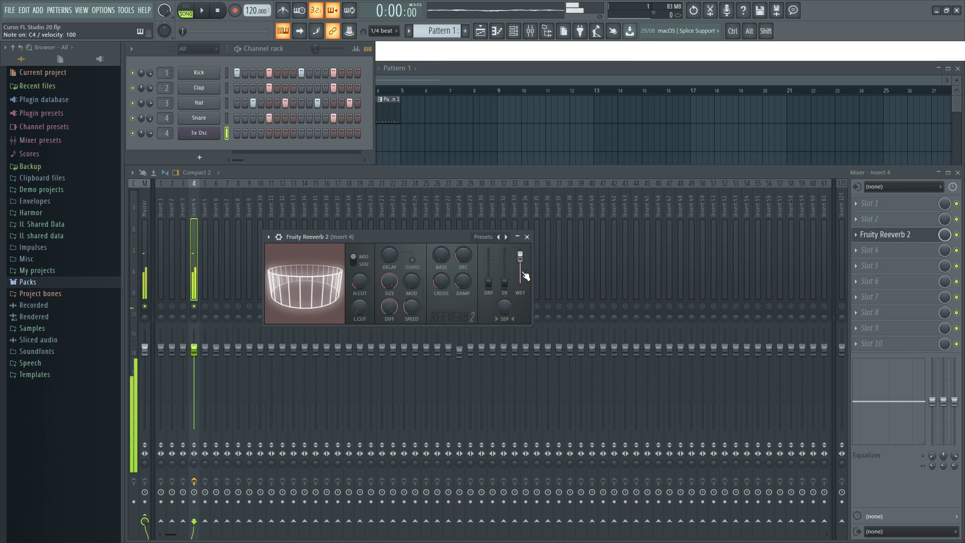
Restore the reverb's dry and wet levels and set the early reflection level to 100%
{"action": "left_click_drag", "start_coordinate": [520, 257], "coordinate": [488, 256]}
{"action": "left_click_drag", "start_coordinate": [526, 290], "coordinate": [523, 265]}
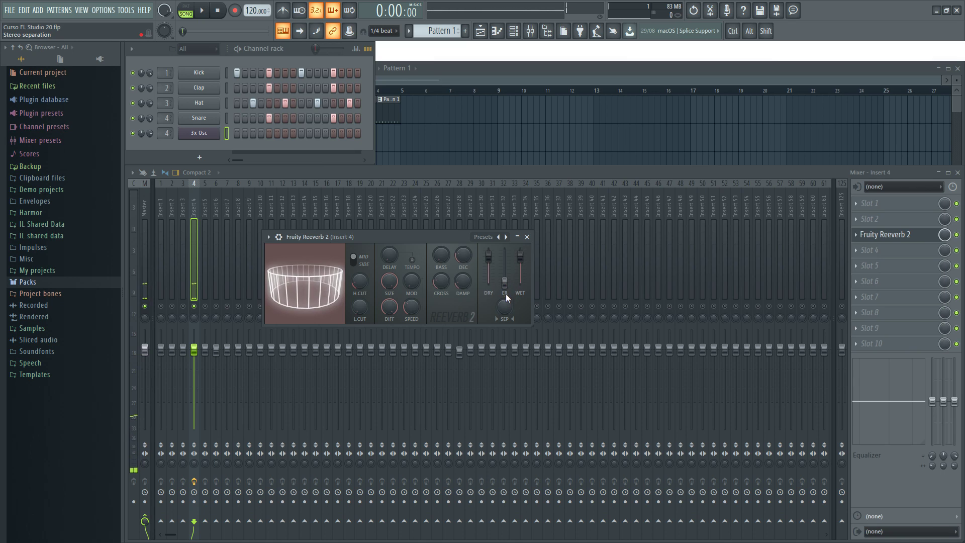
{"action": "left_click_drag", "start_coordinate": [507, 287], "coordinate": [508, 275]}
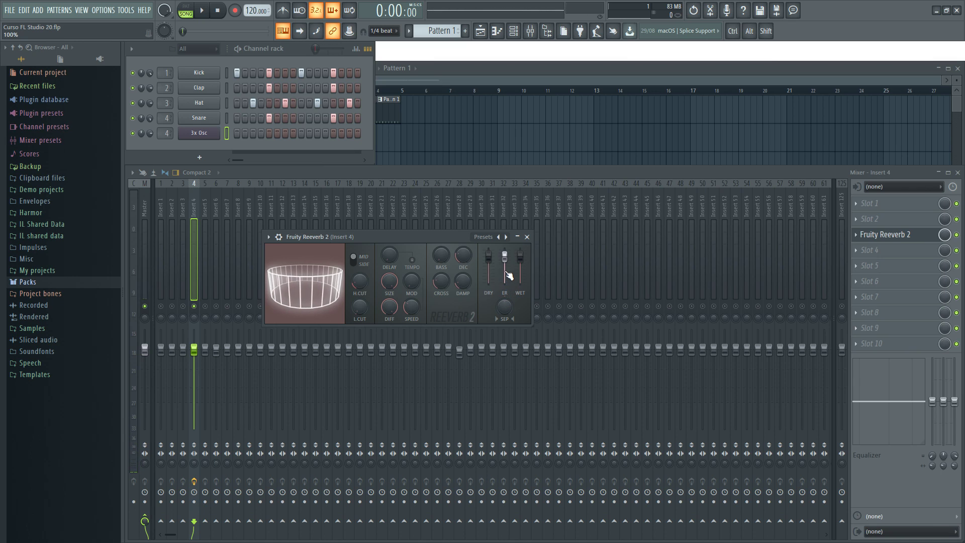
Select the Snare channel, audition it with the reverb's dry level at minimum, and save the project
{"action": "left_click", "coordinate": [227, 118]}
{"action": "left_click_drag", "start_coordinate": [488, 257], "coordinate": [488, 282]}
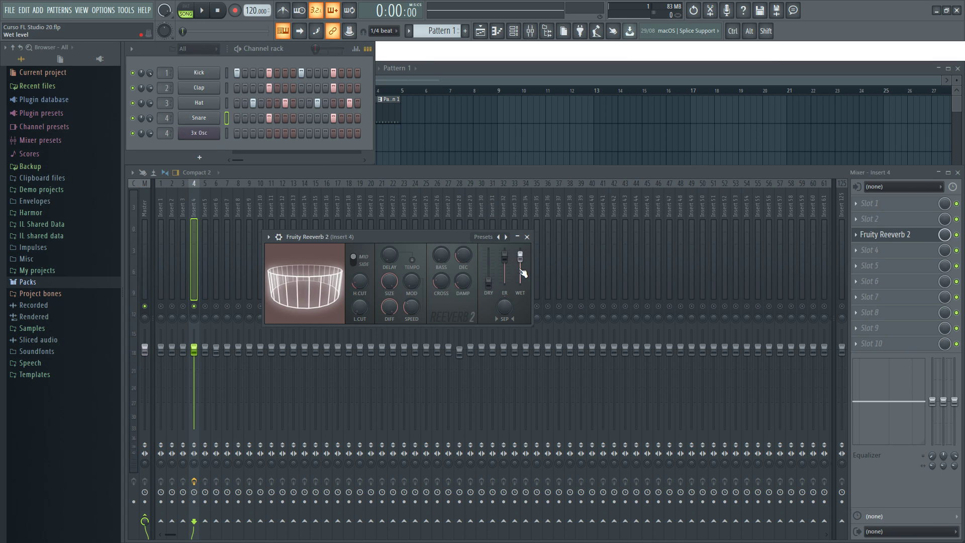
{"action": "key", "text": "q"}
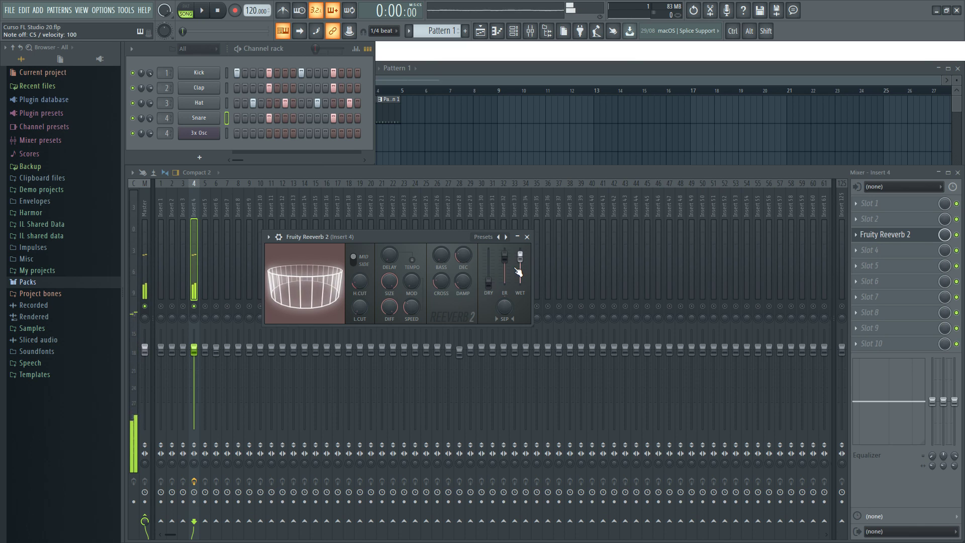
{"action": "mouse_move", "coordinate": [505, 258]}
{"action": "left_mouse_down"}
{"action": "mouse_move", "coordinate": [505, 282]}
{"action": "mouse_move", "coordinate": [506, 252]}
{"action": "left_mouse_up"}
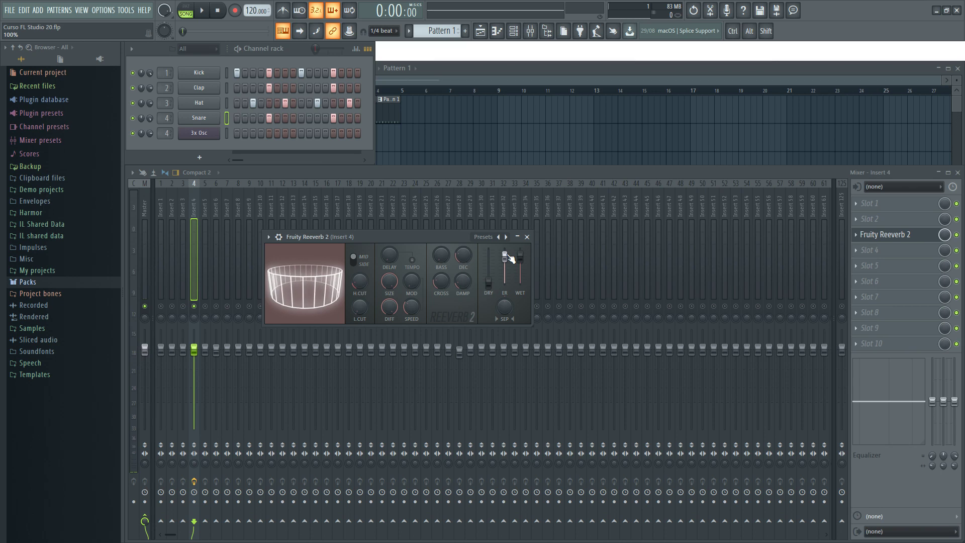
{"action": "key", "text": "ctrl+s"}
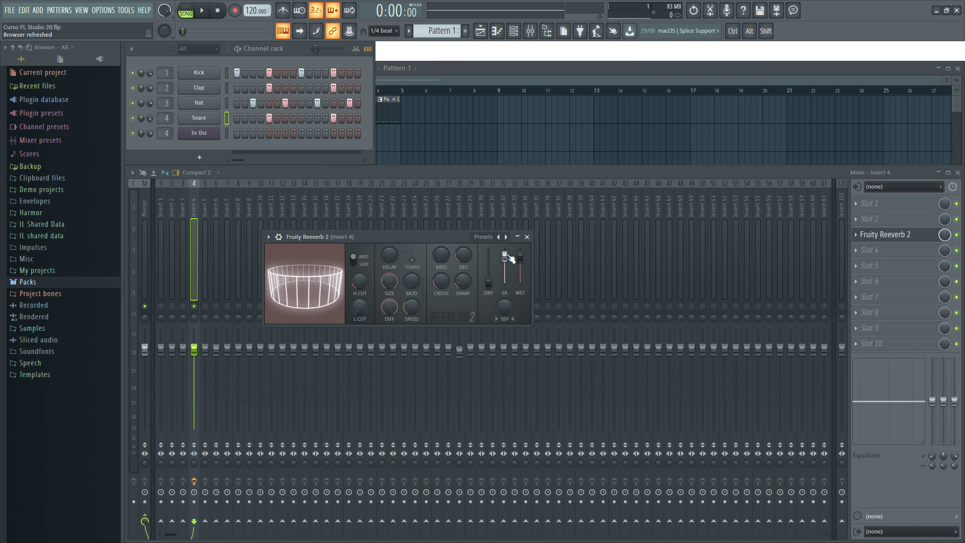
Raise the reverb's early reflection level to 125% and audition the snare
{"action": "left_click_drag", "start_coordinate": [510, 259], "coordinate": [511, 254]}
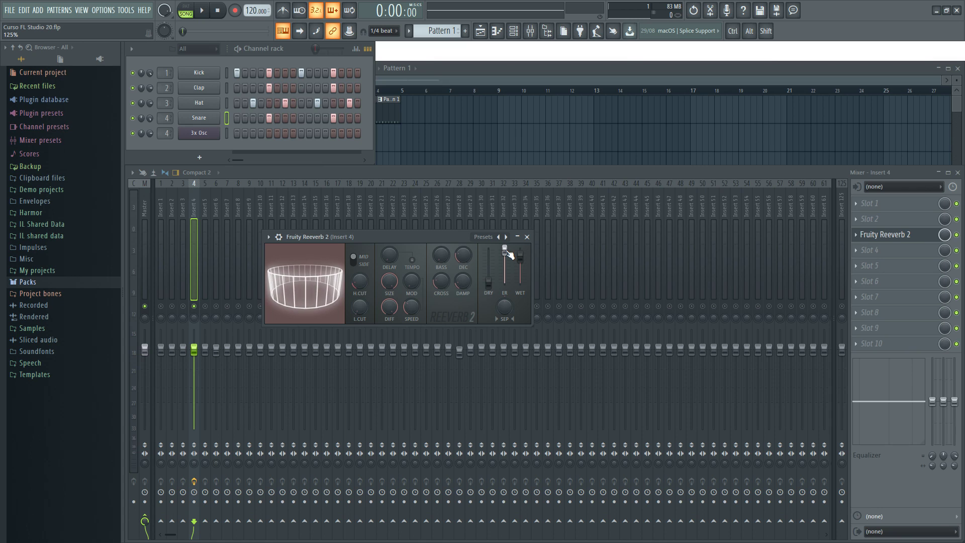
{"action": "key", "text": "z"}
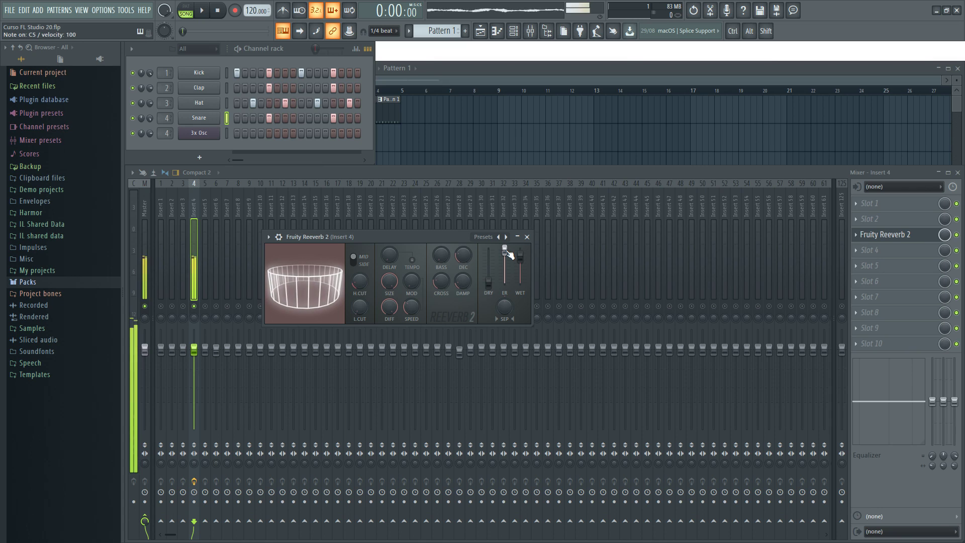
{"action": "key", "text": "z"}
{"action": "key", "text": "z"}
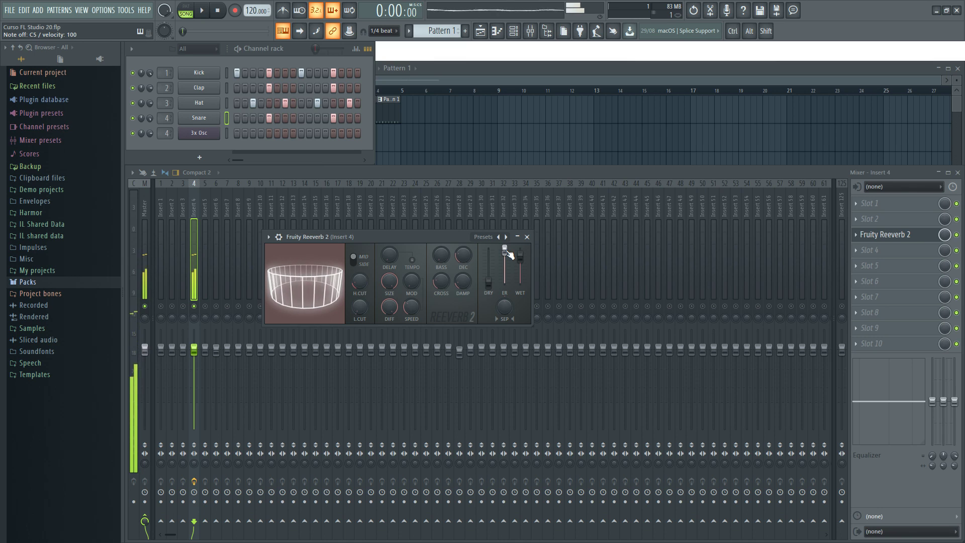
Lower the reverb's early reflection level to minimum and audition the snare repeatedly
{"action": "left_click_drag", "start_coordinate": [504, 250], "coordinate": [509, 284]}
{"action": "key", "text": "z"}
{"action": "key", "text": "z"}
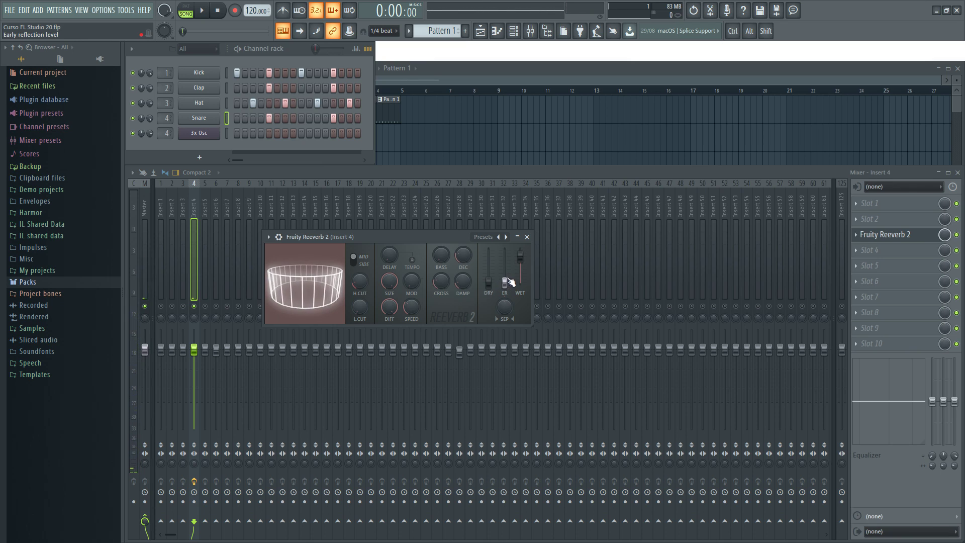
{"action": "key", "text": "z"}
{"action": "key", "text": "z"}
Switch the early reflection level between minimum and maximum while comparing the effect on the snare
{"action": "left_click_drag", "start_coordinate": [505, 284], "coordinate": [506, 259]}
{"action": "key", "text": "z"}
{"action": "key", "text": "z"}
{"action": "key", "text": "z"}
{"action": "key", "text": "z"}
{"action": "key", "text": "z"}
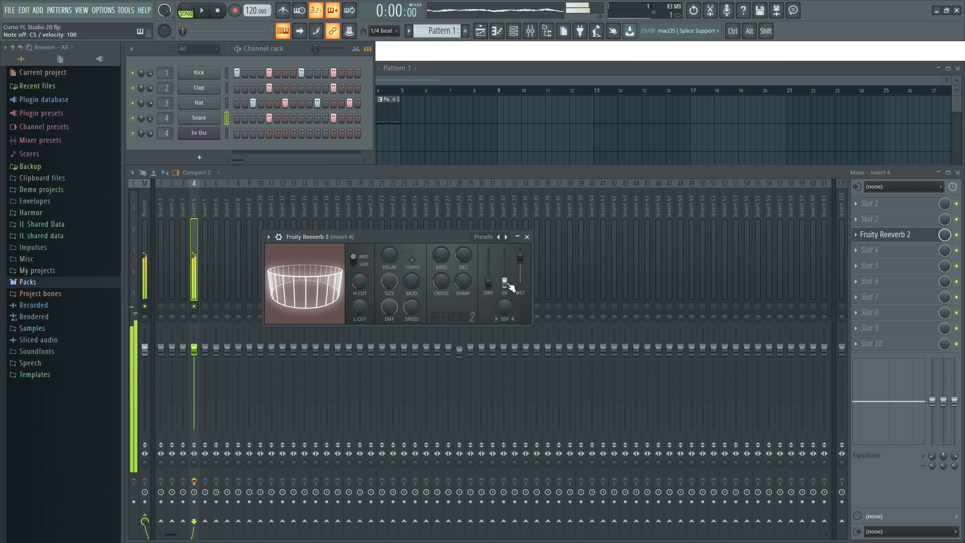
{"action": "left_click_drag", "start_coordinate": [505, 259], "coordinate": [506, 255]}
{"action": "key", "text": "z"}
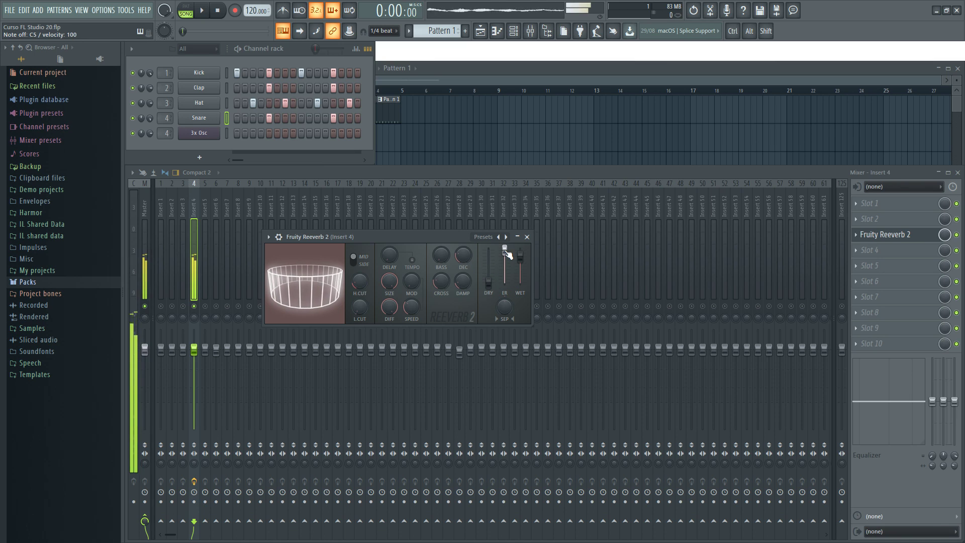
Restore the reverb's early reflection and dry levels and vary its stereo separation slightly
{"action": "mouse_move", "coordinate": [508, 254]}
{"action": "left_mouse_down"}
{"action": "mouse_move", "coordinate": [507, 282]}
{"action": "mouse_move", "coordinate": [507, 256]}
{"action": "left_mouse_up"}
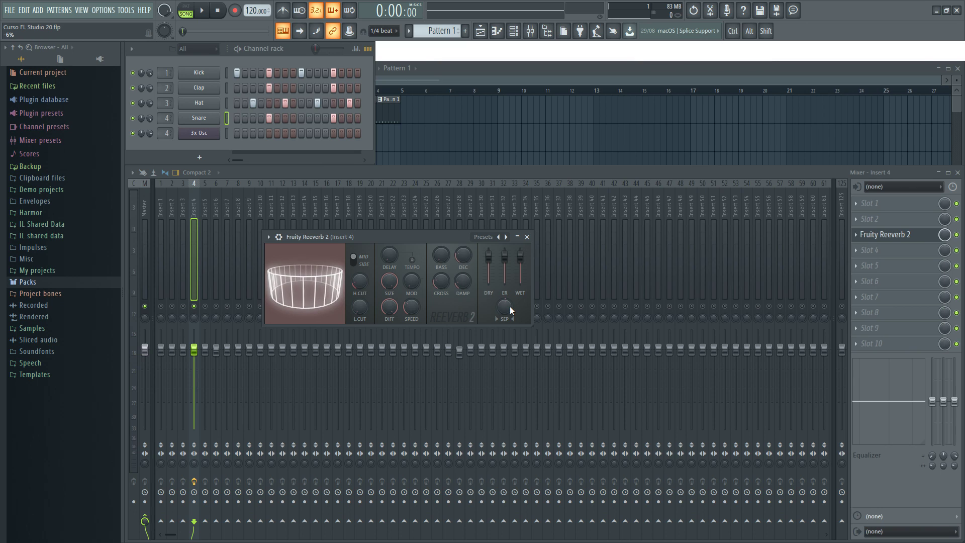
{"action": "left_click_drag", "start_coordinate": [507, 307], "coordinate": [505, 305]}
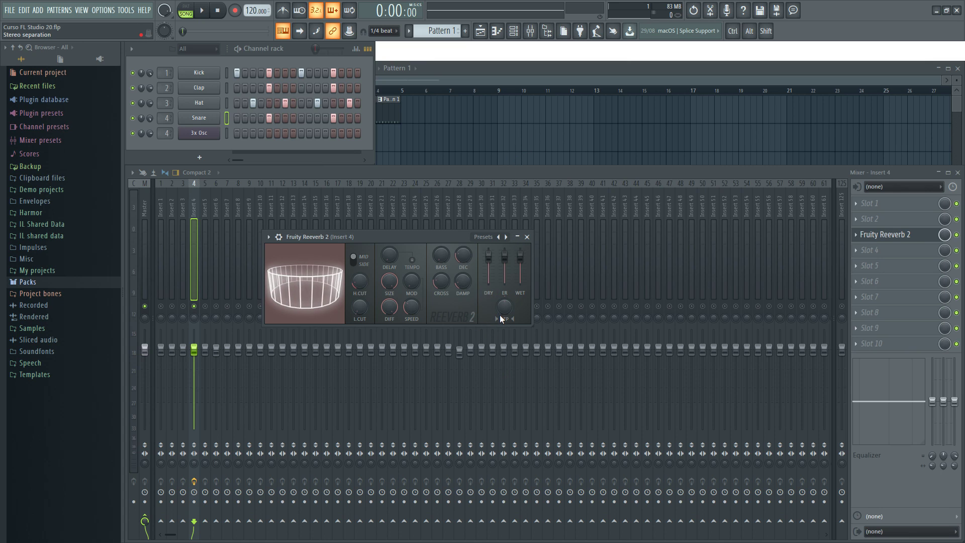
Audition the snare while turning the reverb's stereo separation off centre and back to centre
{"action": "key", "text": "z"}
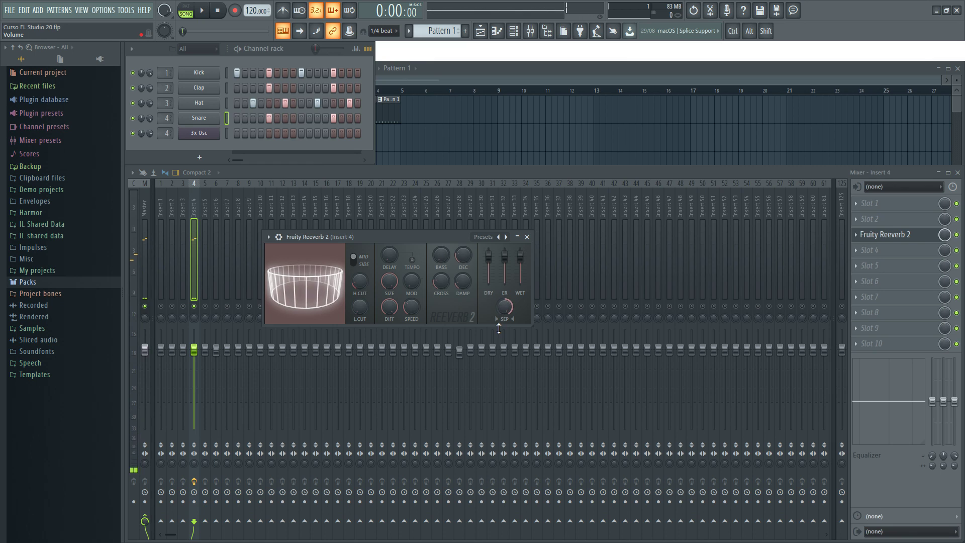
{"action": "key", "text": "z"}
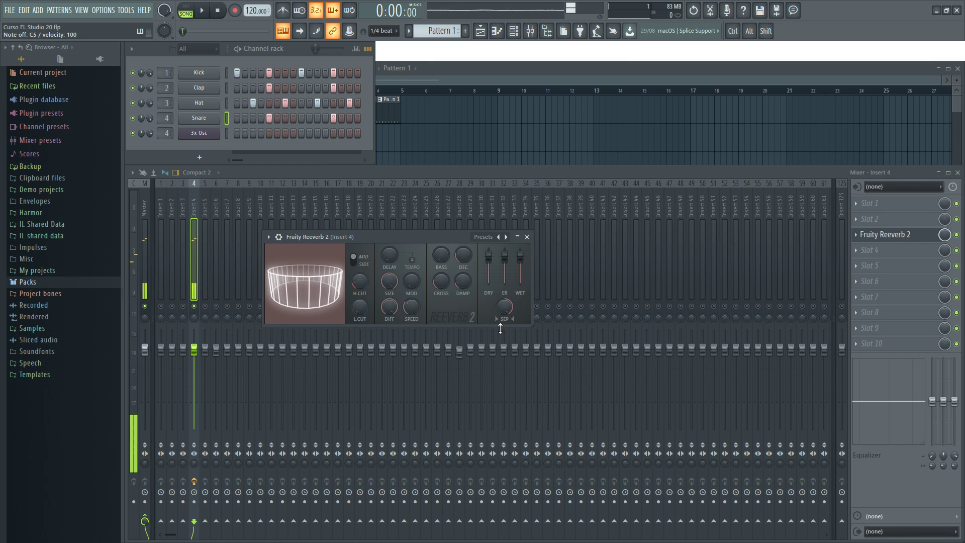
{"action": "key", "text": "z"}
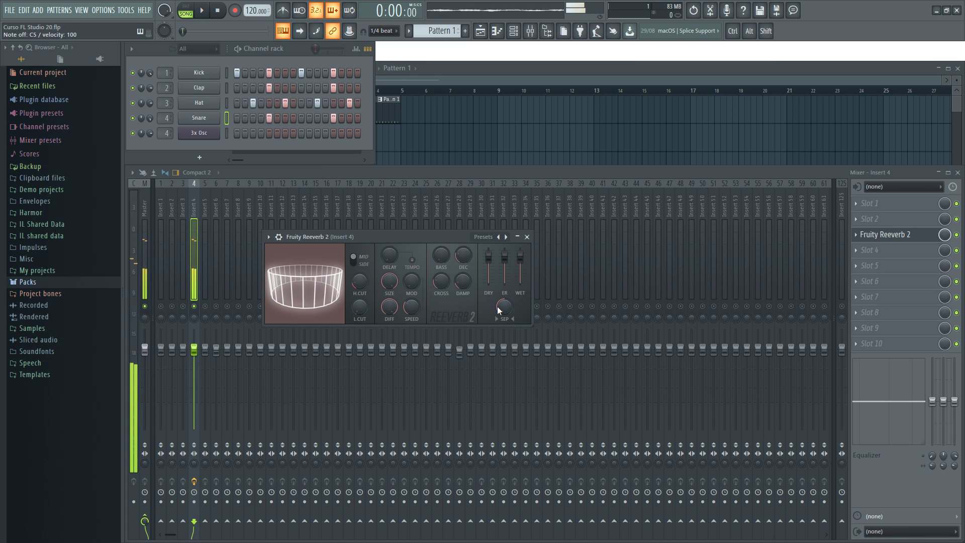
{"action": "scroll", "coordinate": [505, 308], "scroll_direction": "down", "scroll_amount": 2}
{"action": "scroll", "coordinate": [505, 309], "scroll_direction": "up", "scroll_amount": 2}
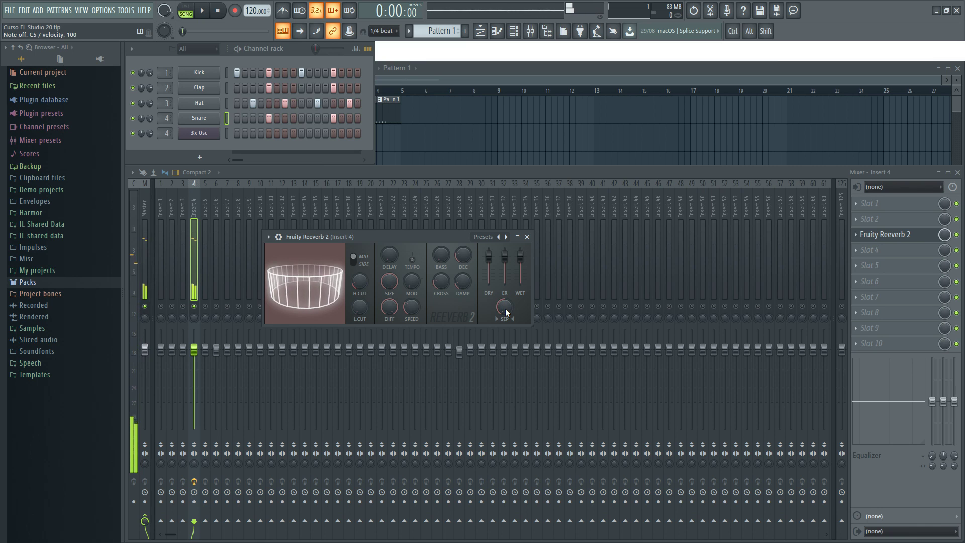
Open the Snare channel's sampler settings and move the Fruity Reeverb 2 window clear of the waveform
{"action": "left_click", "coordinate": [199, 118]}
{"action": "left_click", "coordinate": [352, 235]}
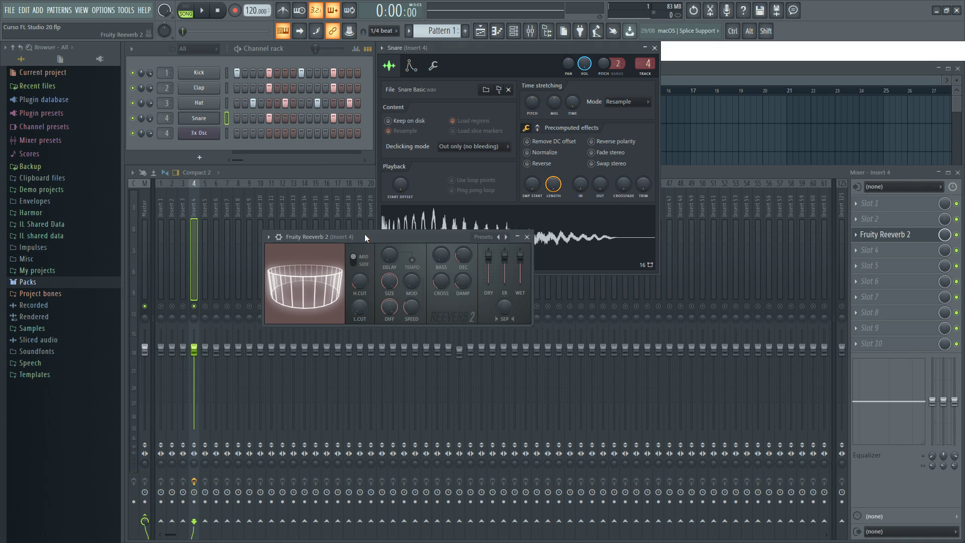
{"action": "left_click_drag", "start_coordinate": [406, 237], "coordinate": [428, 283]}
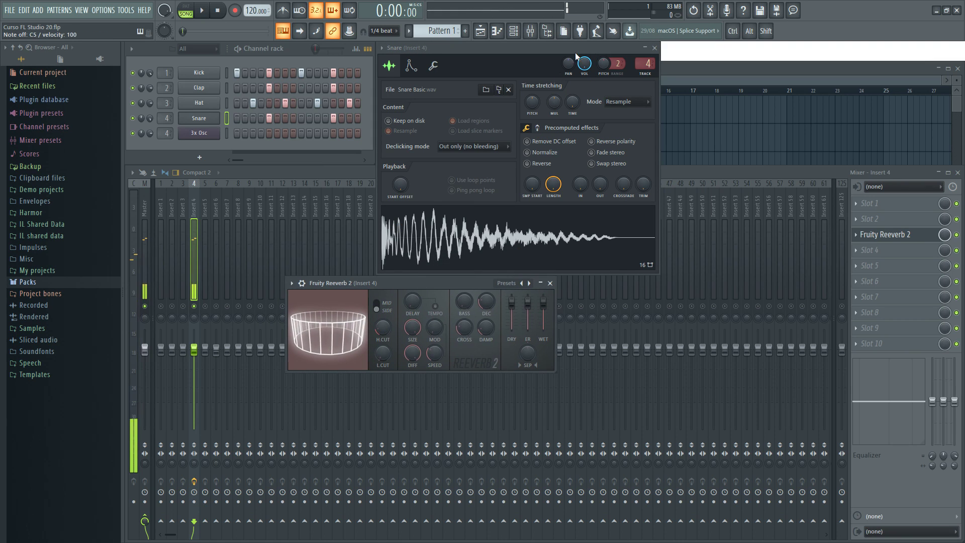
Audition the snare with the reverb input set to Side, comparing centred panning with about 12% right
{"action": "key", "text": "z"}
{"action": "key", "text": "z"}
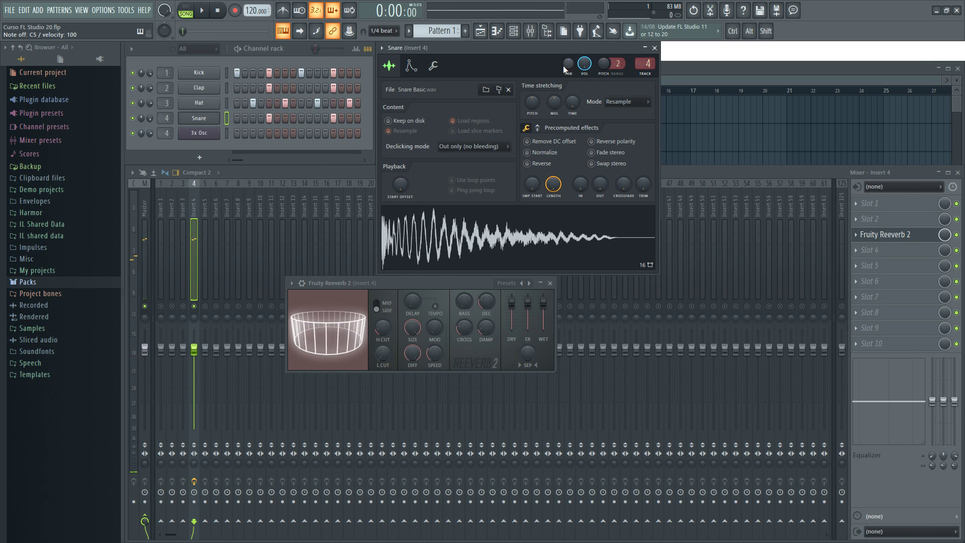
{"action": "key", "text": "z"}
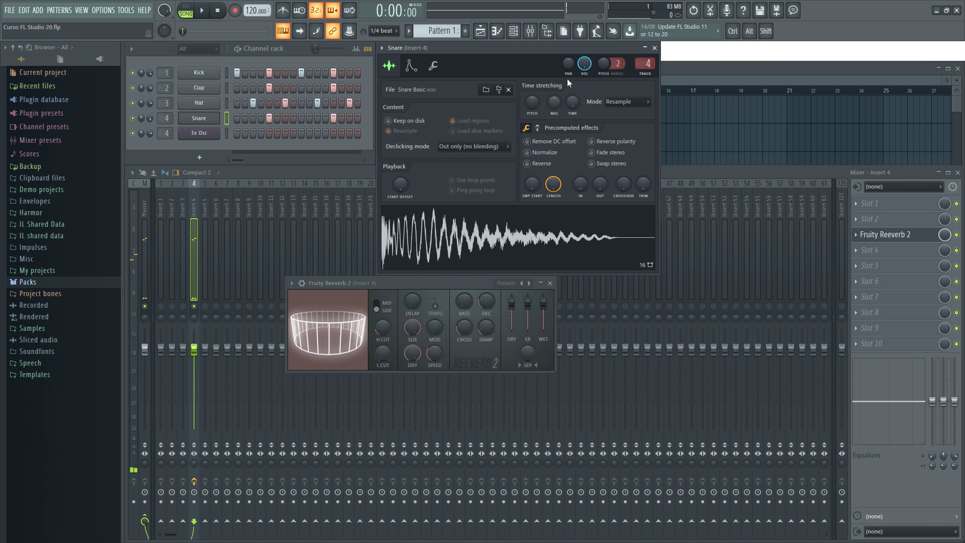
{"action": "left_click_drag", "start_coordinate": [569, 63], "coordinate": [569, 59]}
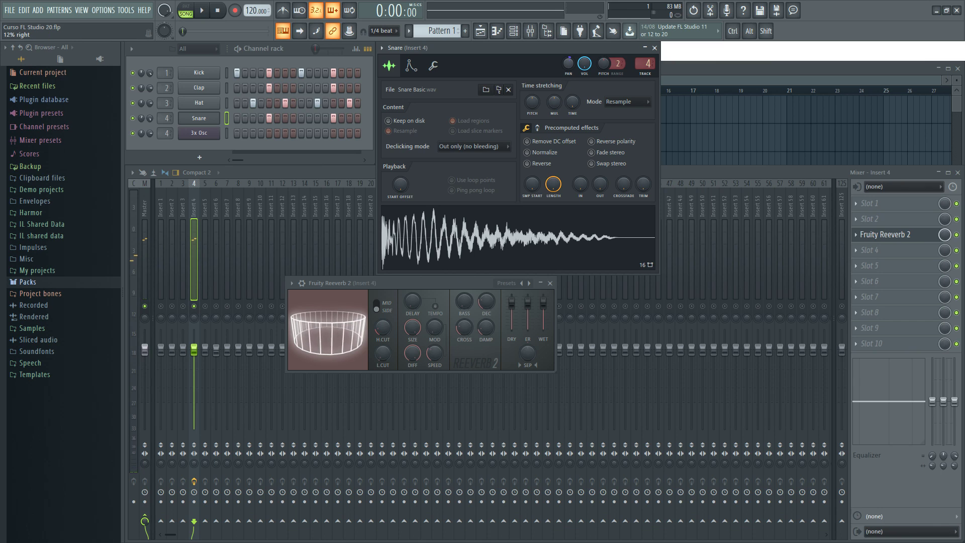
{"action": "key", "text": "z"}
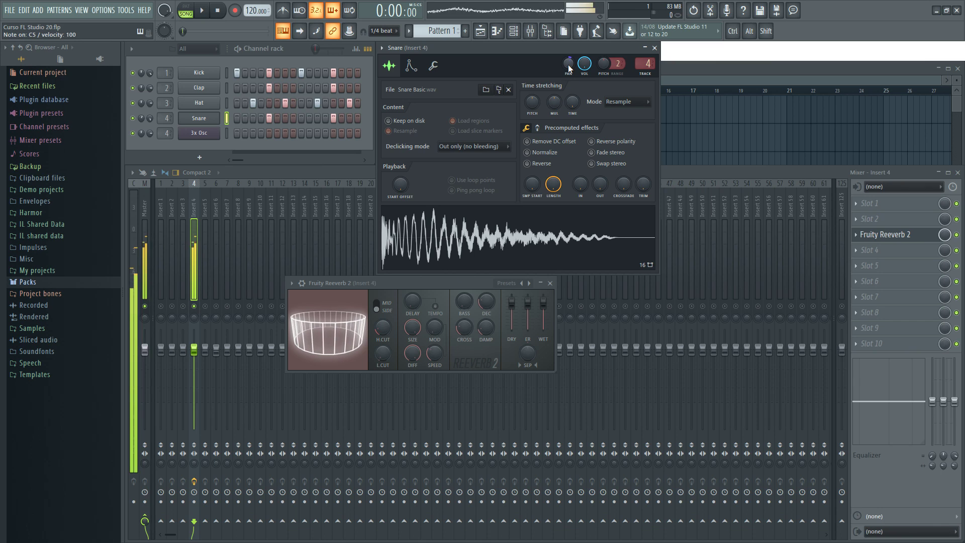
{"action": "left_click_drag", "start_coordinate": [569, 69], "coordinate": [570, 67]}
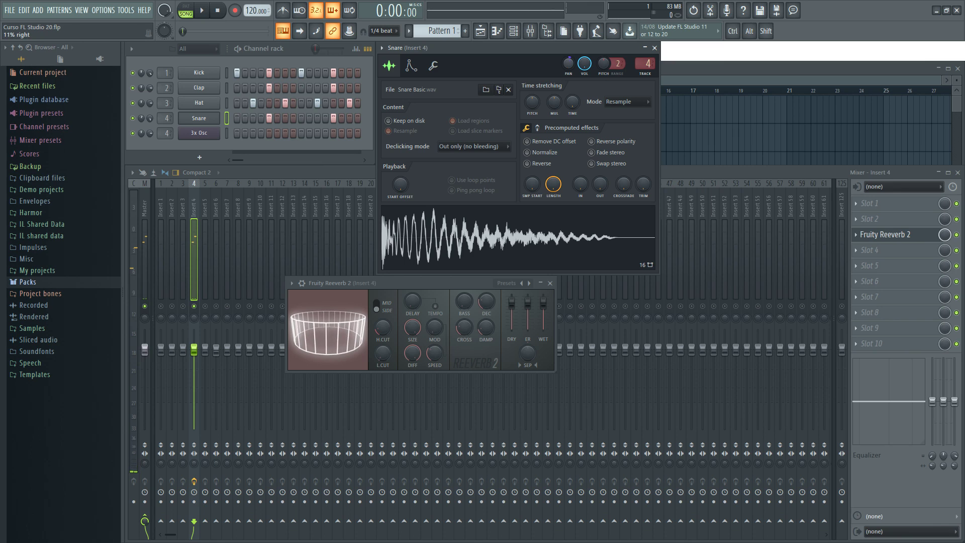
{"action": "key", "text": "z"}
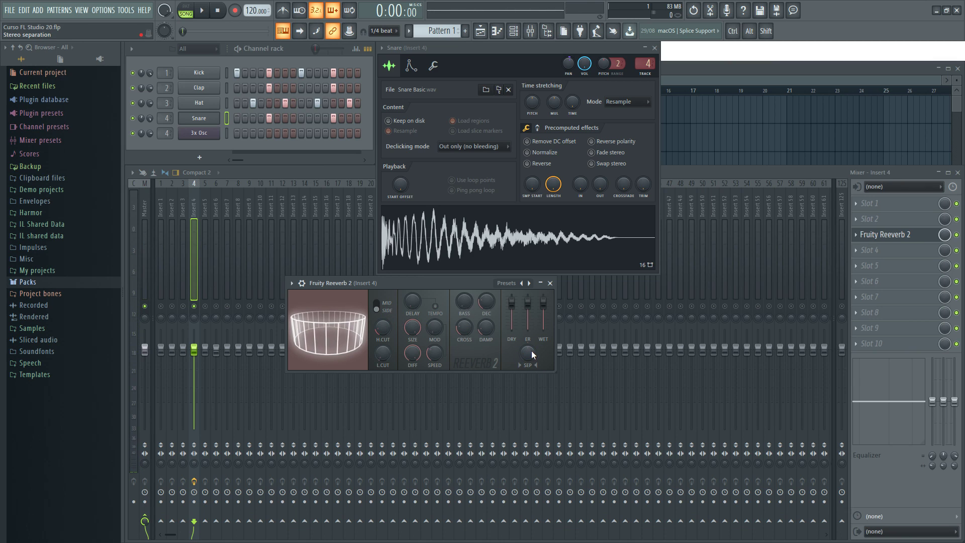
Audition the snare with the reverb's stereo separation turned both ways from centre, and restore it to centre
{"action": "key", "text": "z"}
{"action": "key", "text": "z"}
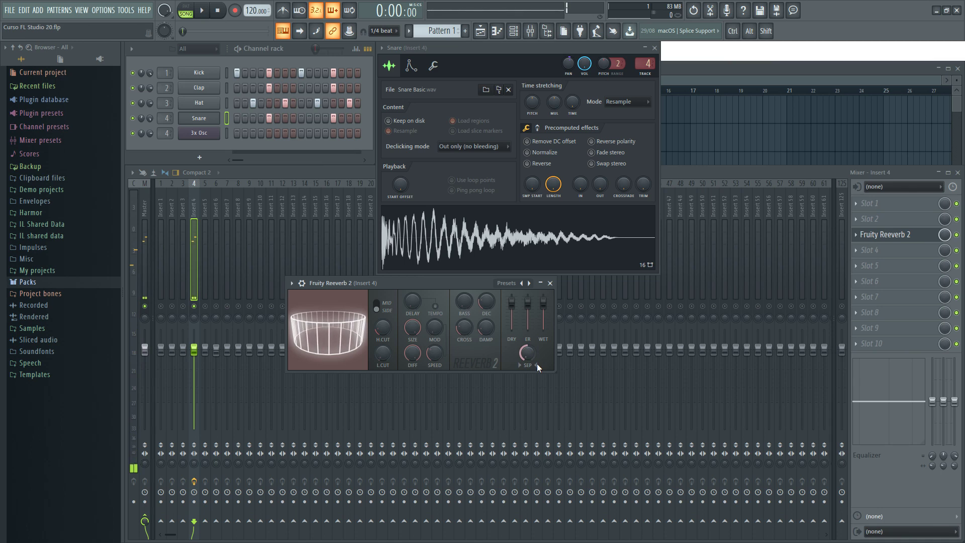
{"action": "key", "text": "z"}
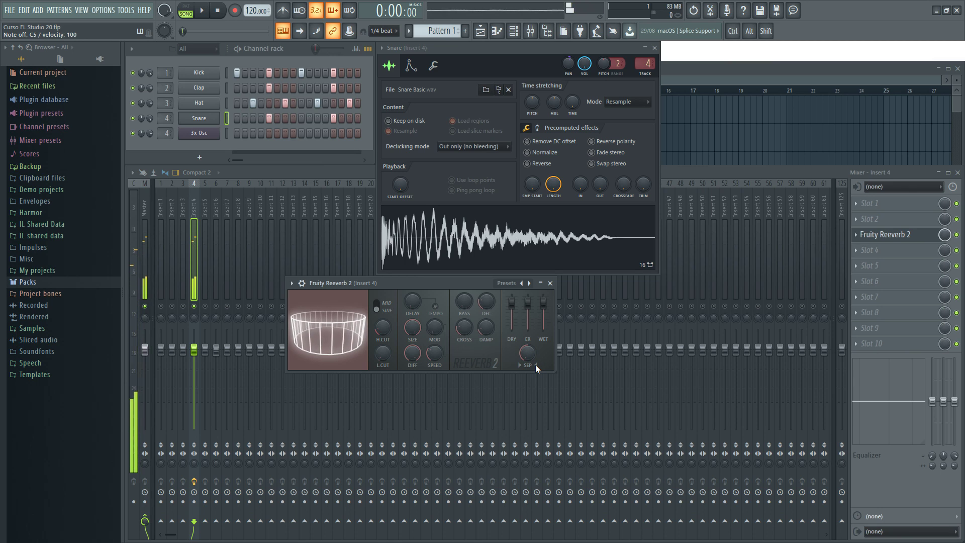
{"action": "key", "text": "z"}
{"action": "key", "text": "z"}
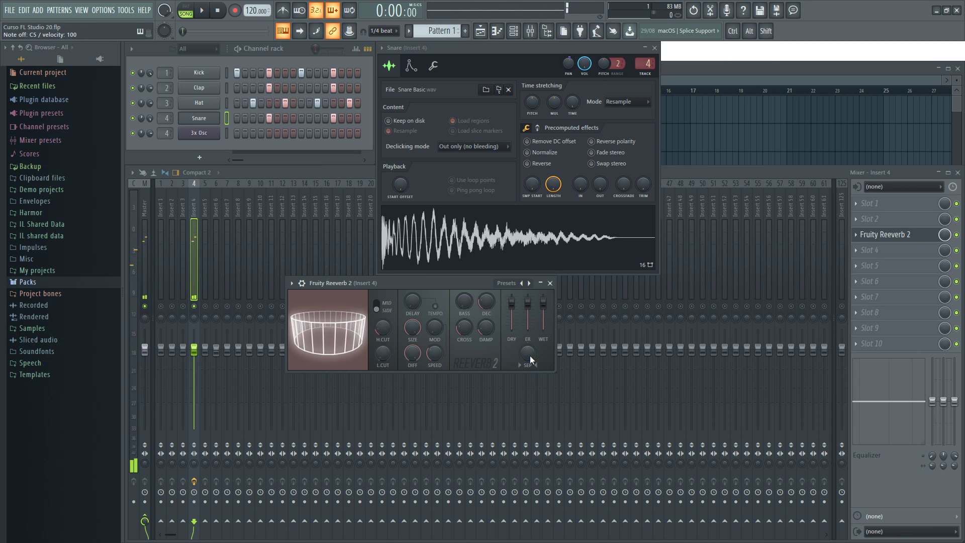
{"action": "key", "text": "z"}
{"action": "key", "text": "z"}
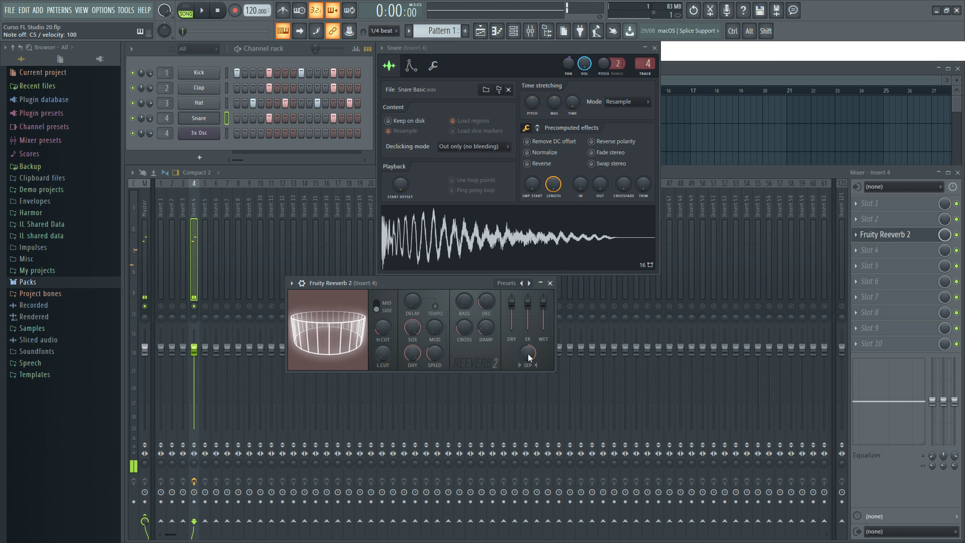
{"action": "key", "text": "z"}
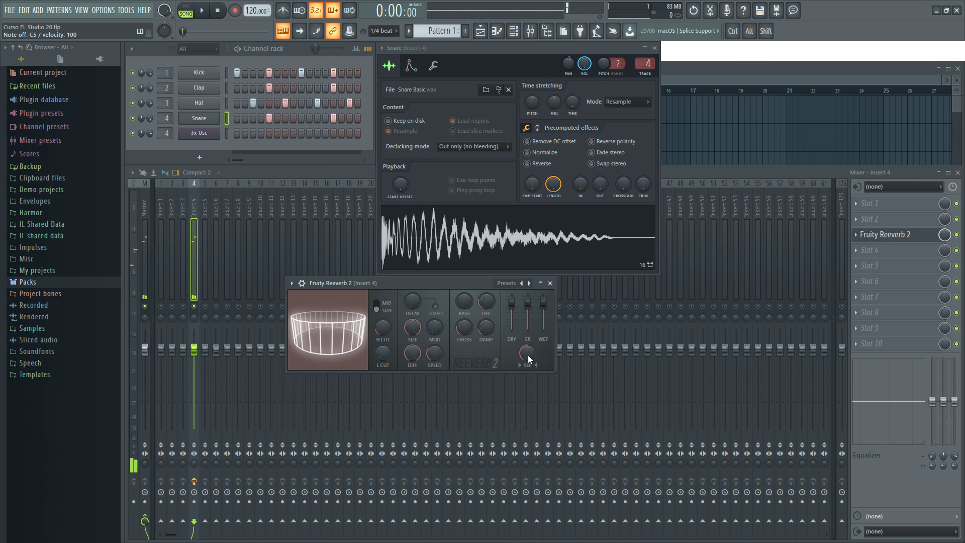
{"action": "key", "text": "z"}
{"action": "key", "text": "z"}
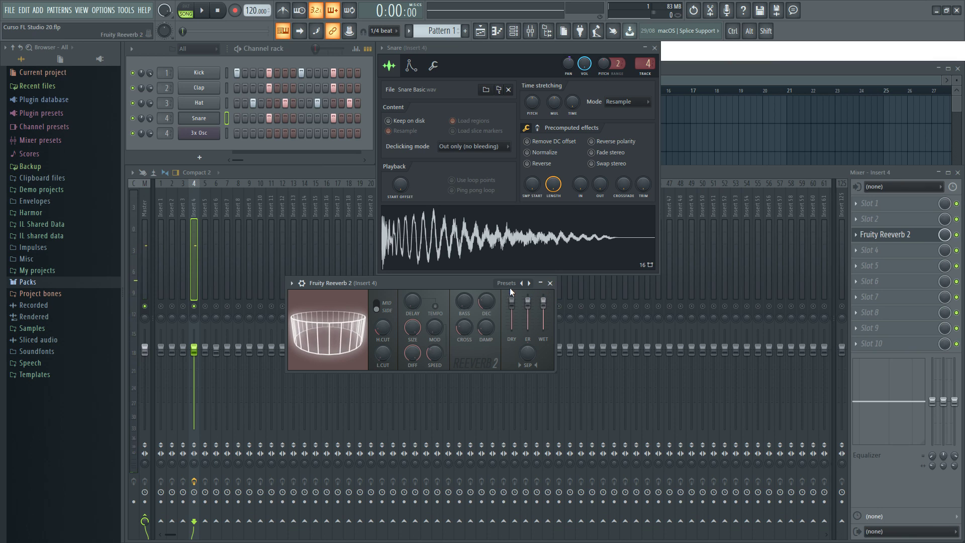
Move the Fruity Reeverb 2 window lower, leaving space beneath the Snare settings window
{"action": "left_click_drag", "start_coordinate": [475, 283], "coordinate": [509, 293]}
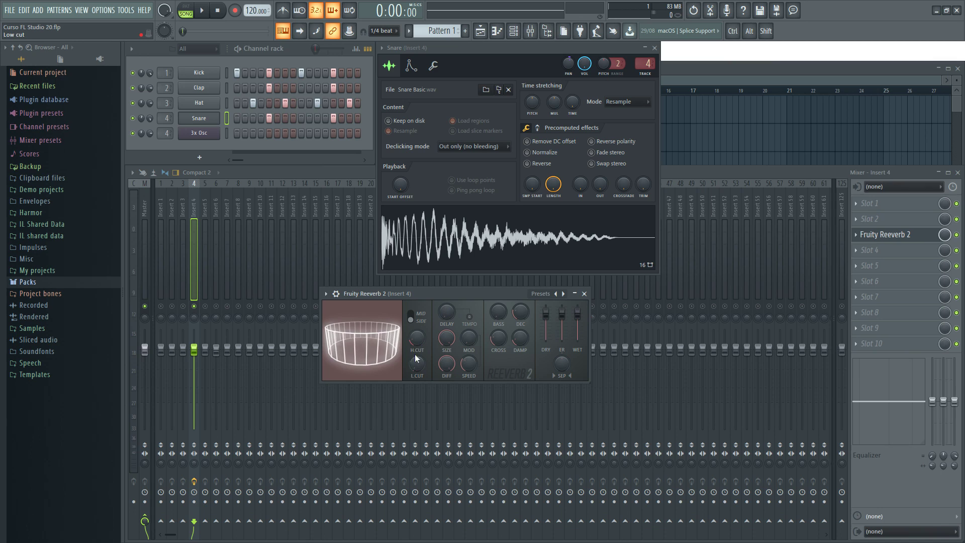
{"action": "left_click_drag", "start_coordinate": [440, 294], "coordinate": [420, 306]}
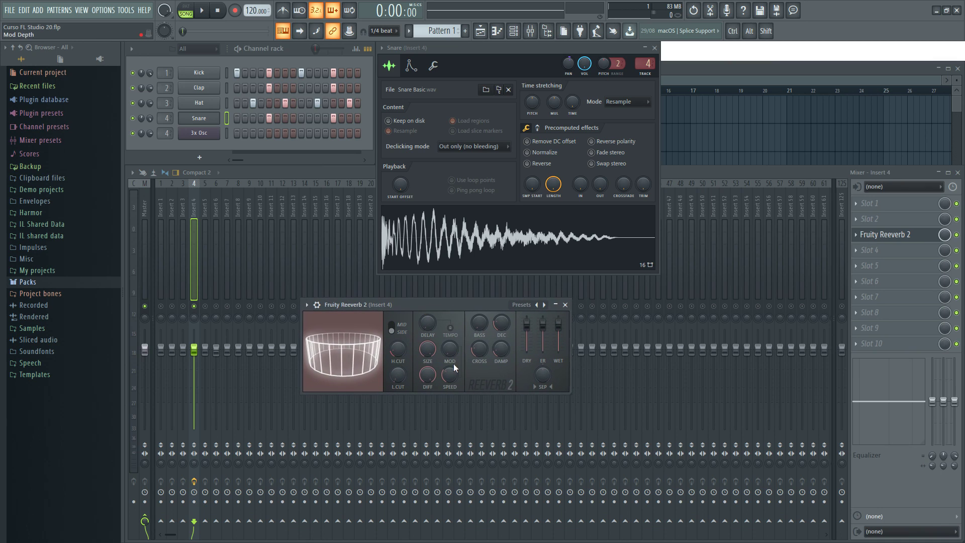